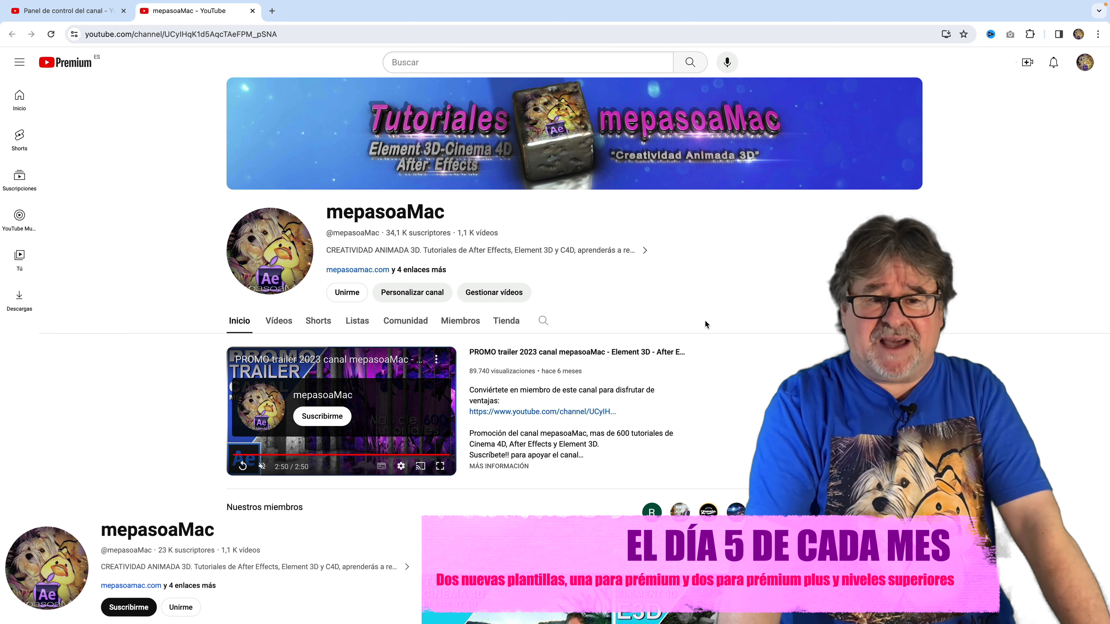
Open the channel's membership options and view the Miembro Prémium + tier at 2,99 € monthly.
click(346, 292)
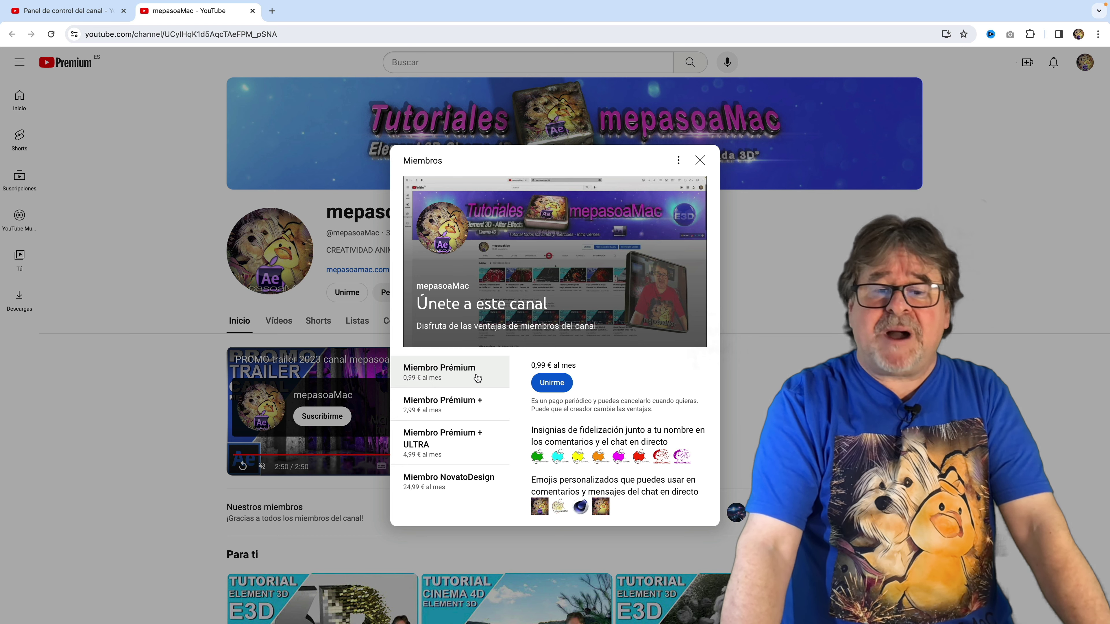
click(471, 410)
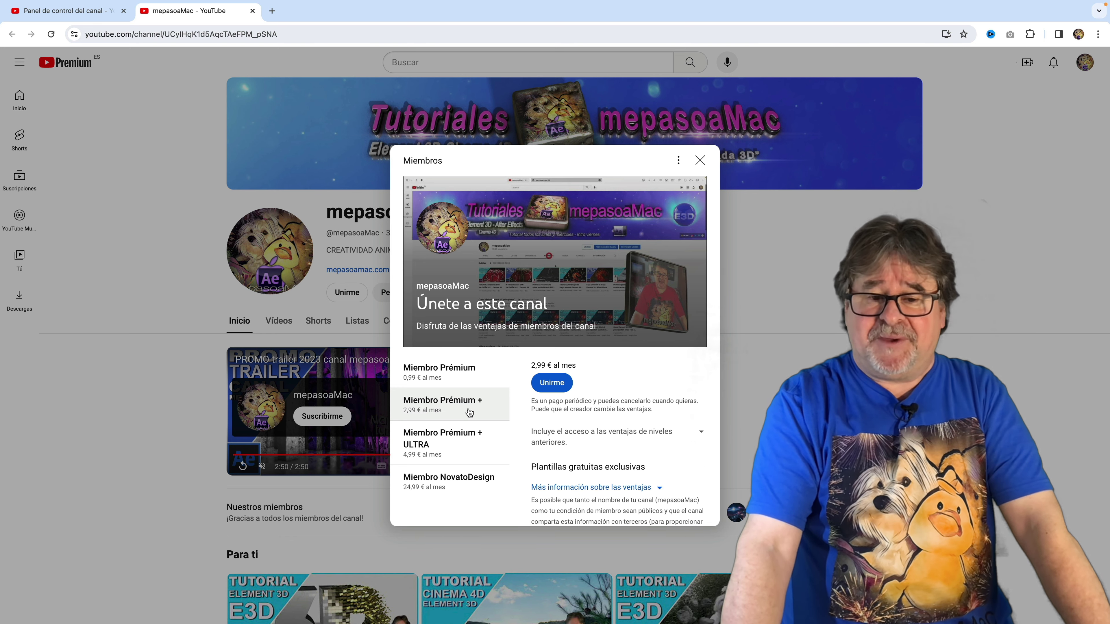
View the Miembro Prémium + ULTRA tier at 4,99 € monthly, including its exclusive Telegram chat group.
click(475, 454)
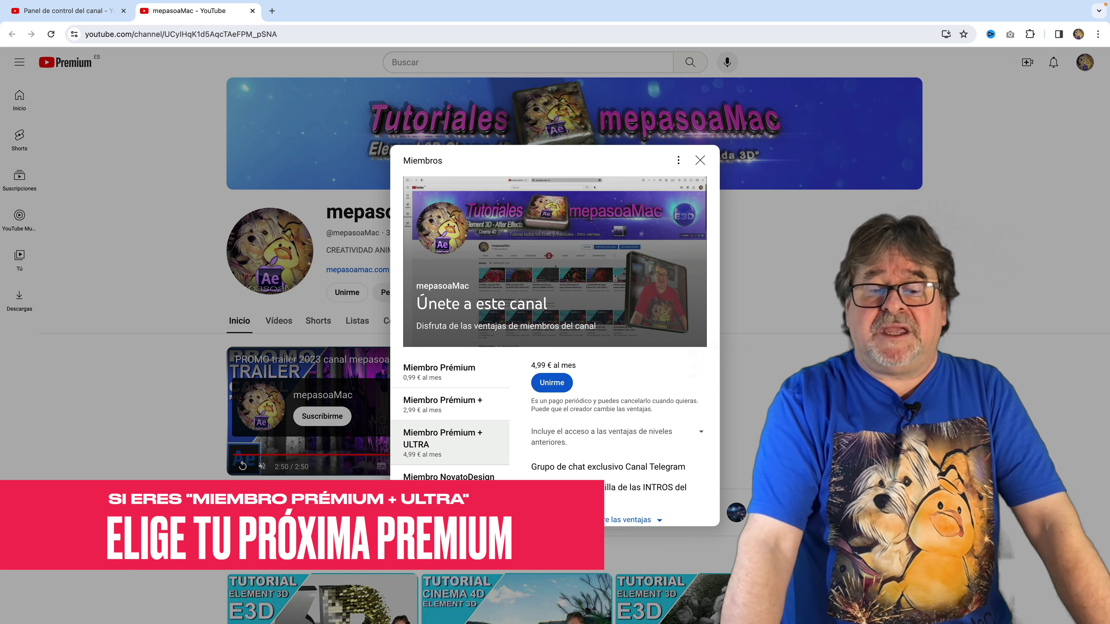
View the Miembro NovatoDesign tier at 24,99 € monthly, then close the membership dialog.
click(455, 483)
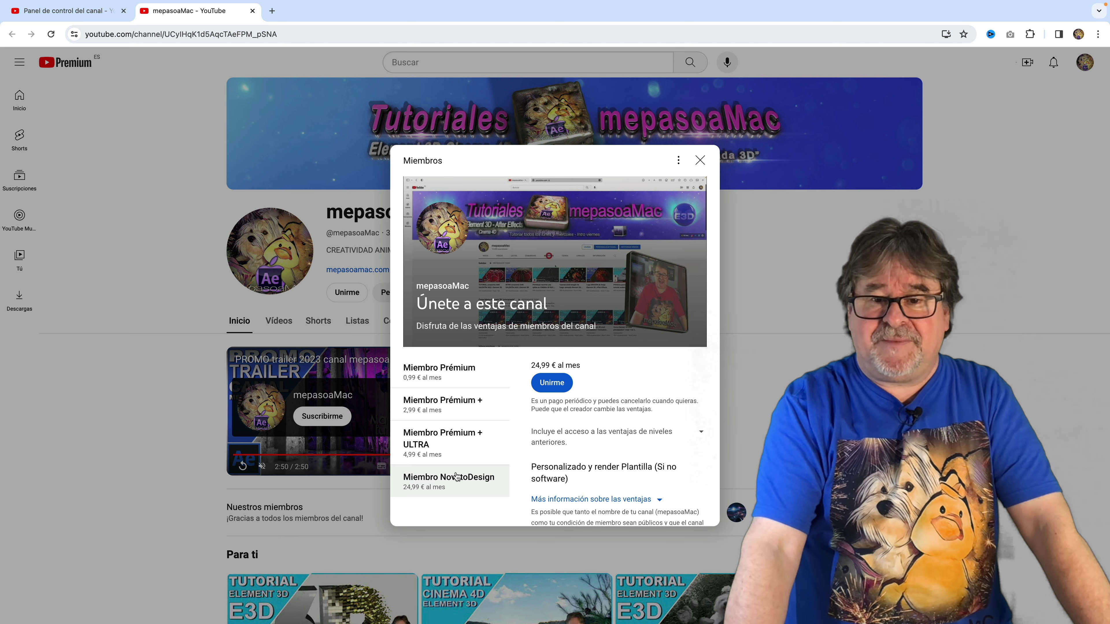
click(439, 372)
key(Escape)
scroll(433, 392, down, 10)
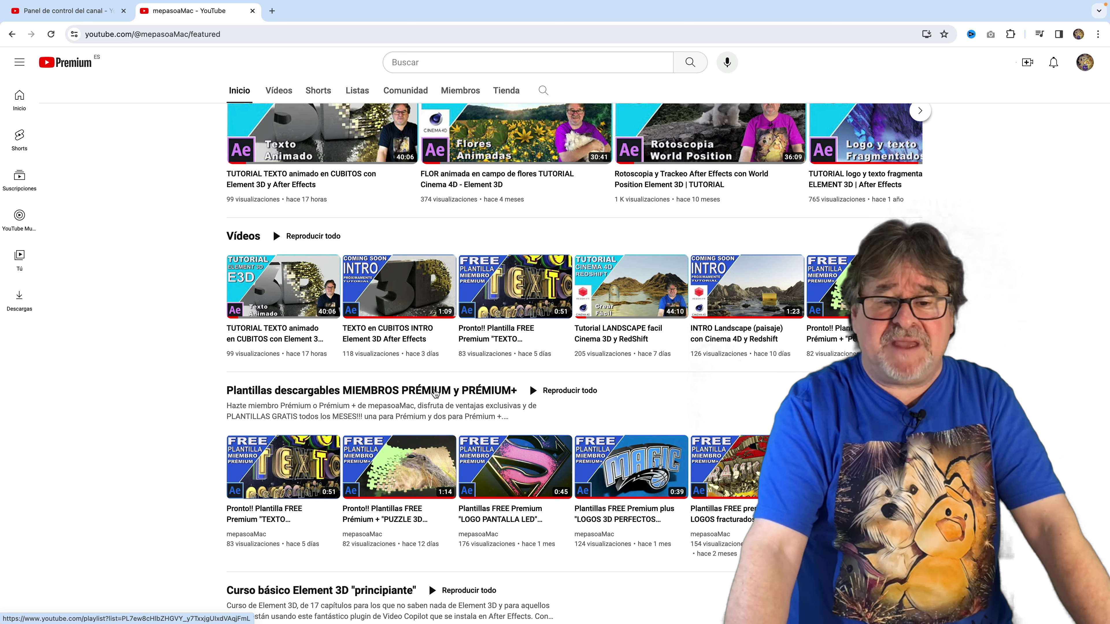
Browse the 'Plantillas descargables MIEMBROS PRÉMIUM y PRÉMIUM+' playlist, then return to the channel home.
click(434, 392)
scroll(584, 376, down, 20)
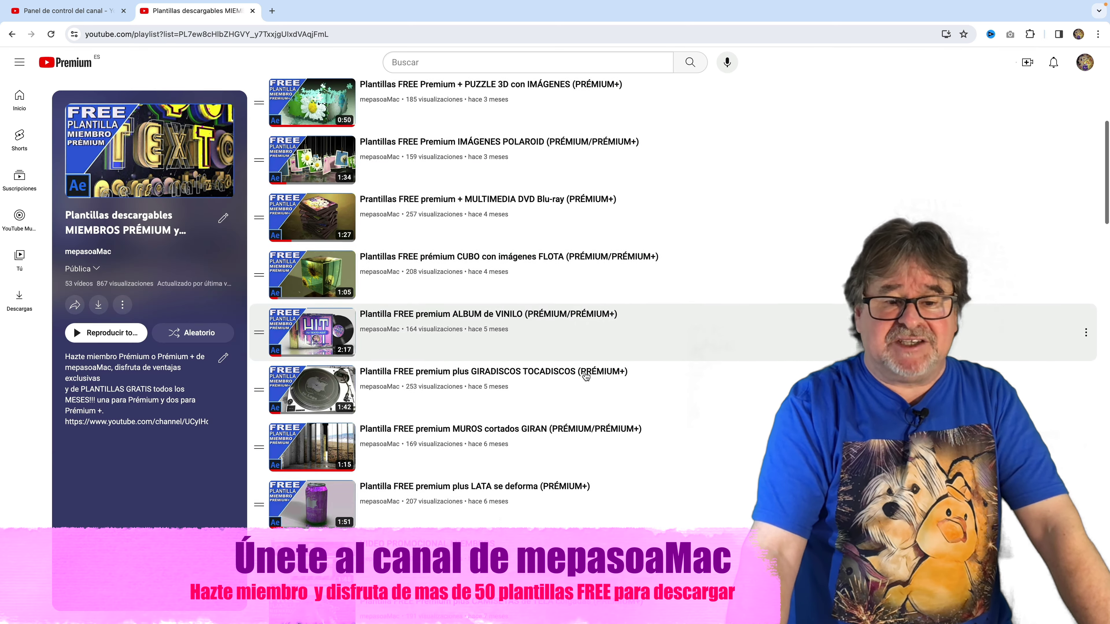
scroll(586, 376, down, 10)
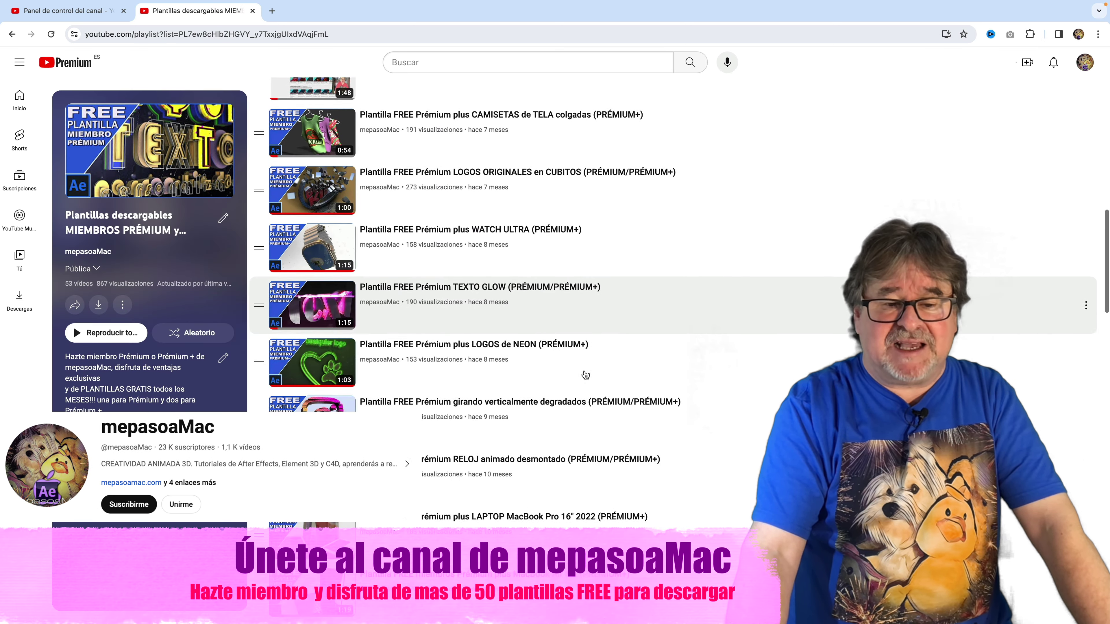
scroll(586, 376, down, 12)
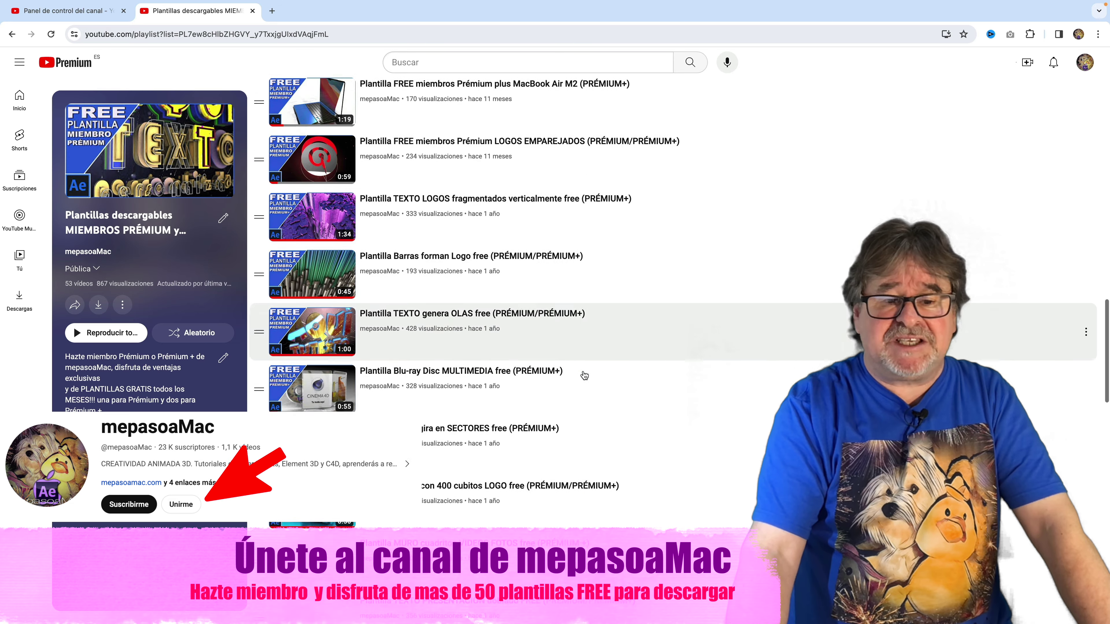
scroll(583, 375, down, 7)
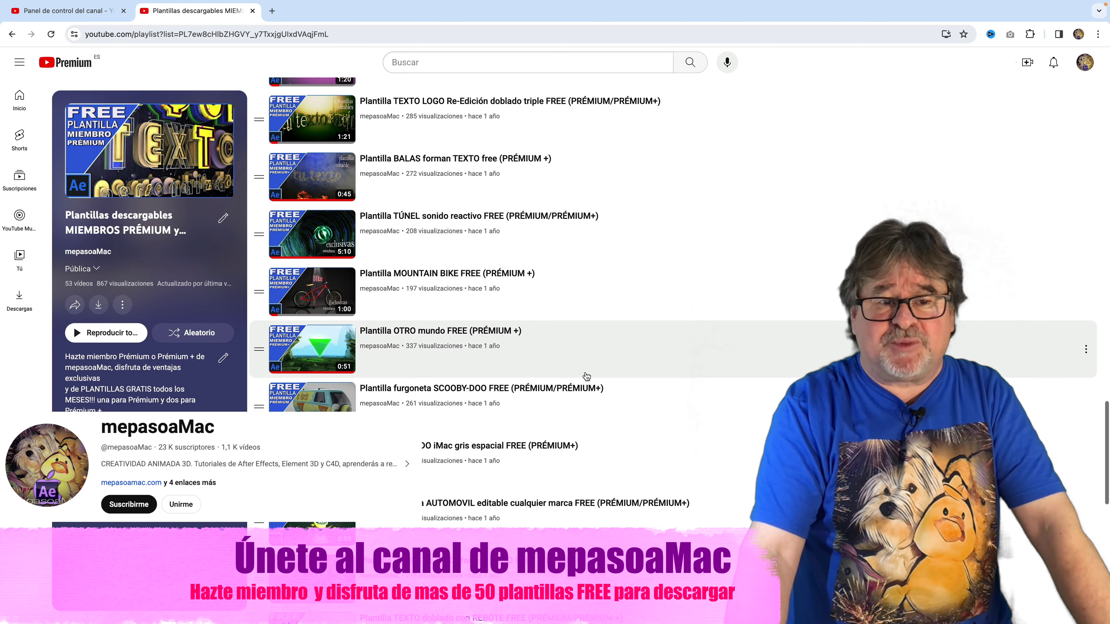
scroll(568, 374, up, 20)
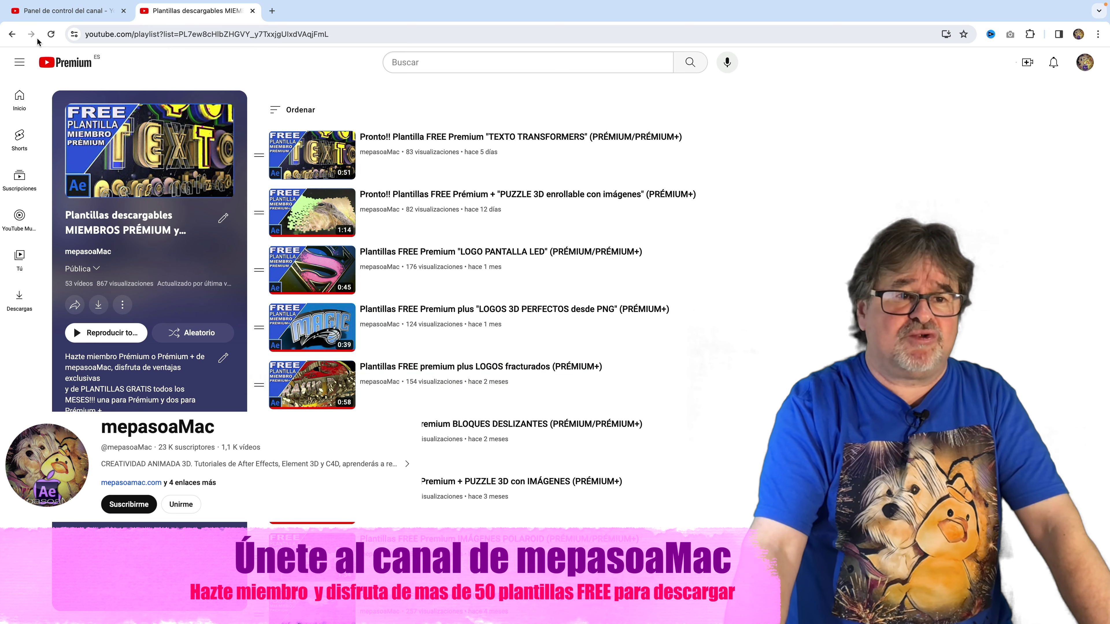
click(11, 34)
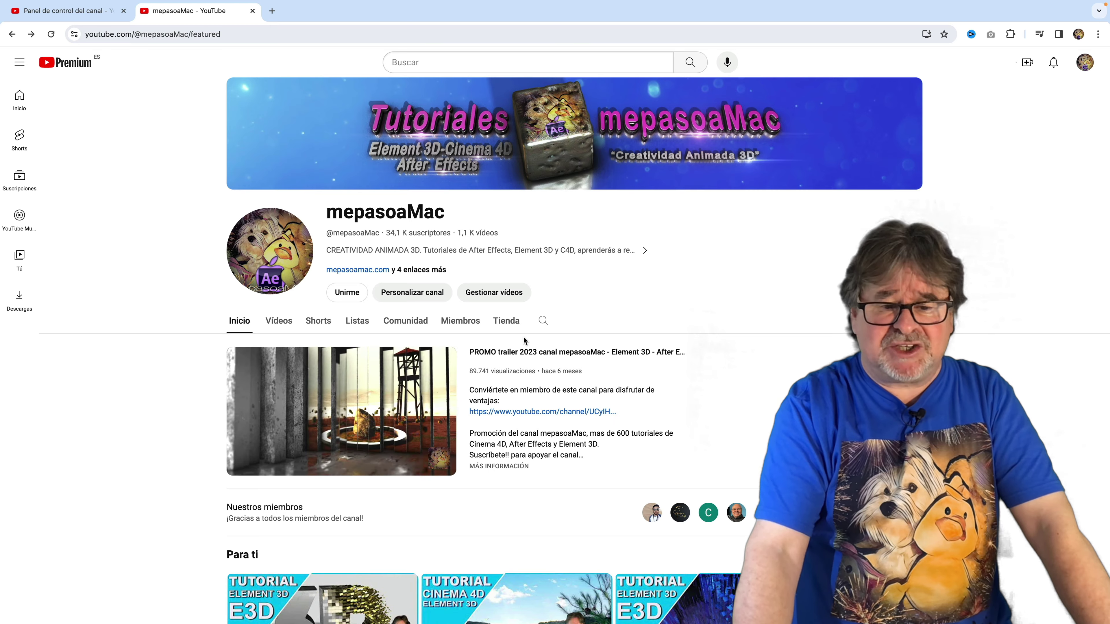
Go to the channel's Miembros page.
scroll(524, 340, down, 4)
scroll(524, 337, down, 4)
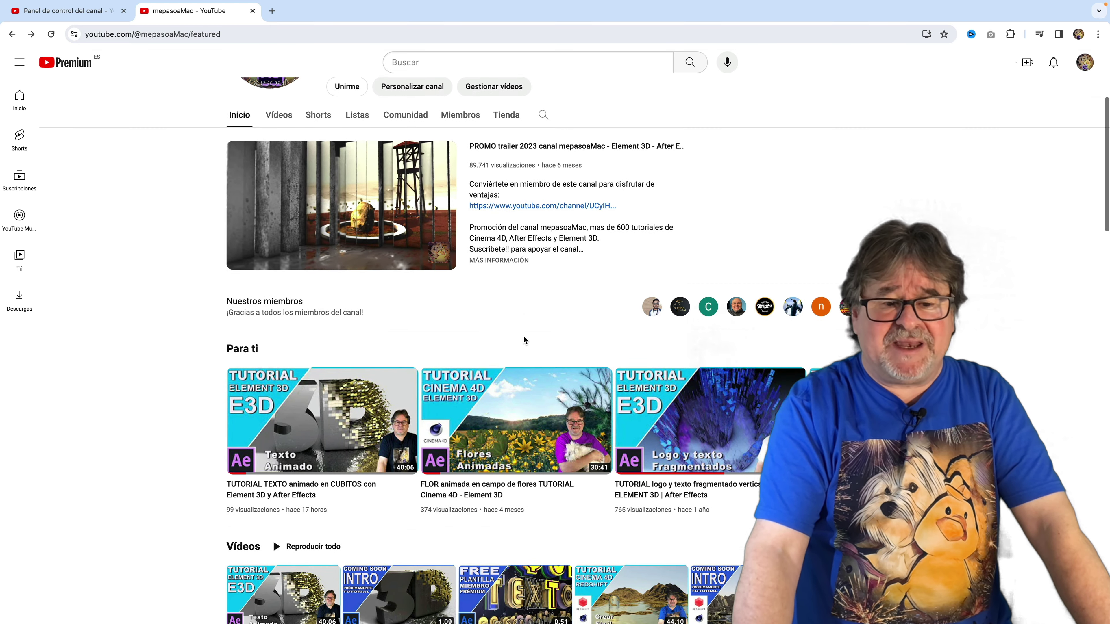
scroll(522, 339, up, 4)
scroll(522, 339, up, 3)
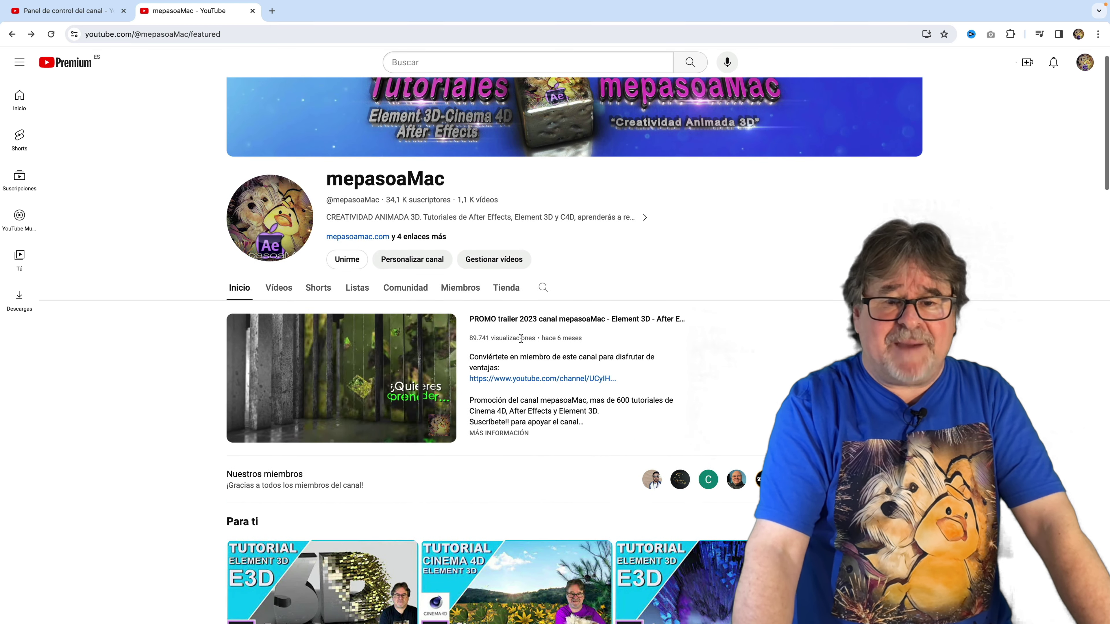
click(461, 291)
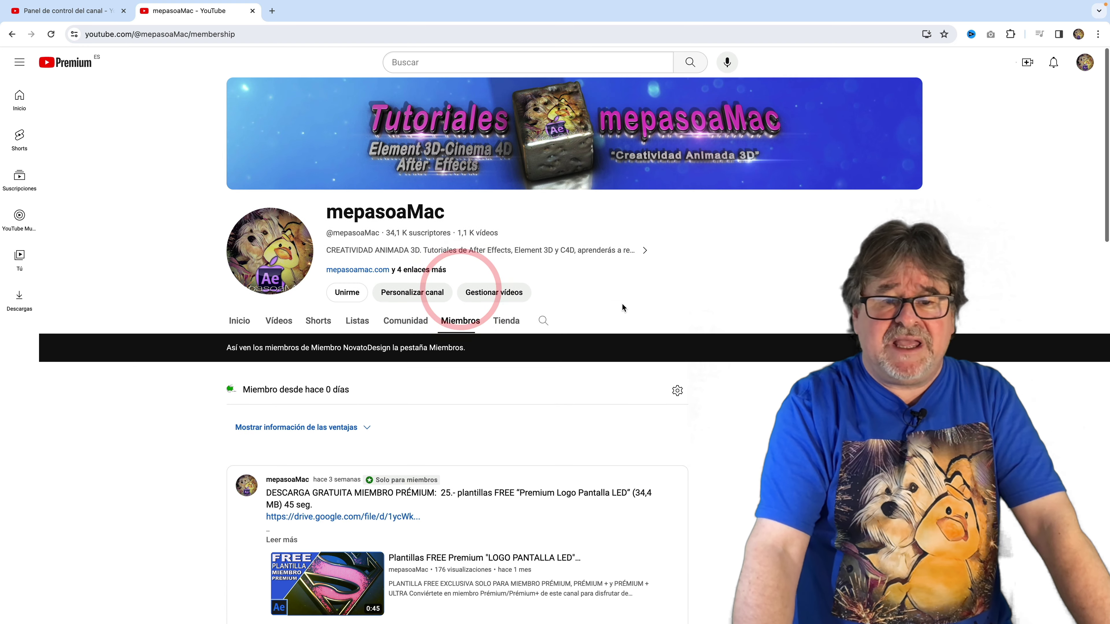
Expand the full description of the Premium plus Logos Perfectos en PNG download post.
scroll(516, 402, down, 2)
scroll(516, 402, down, 3)
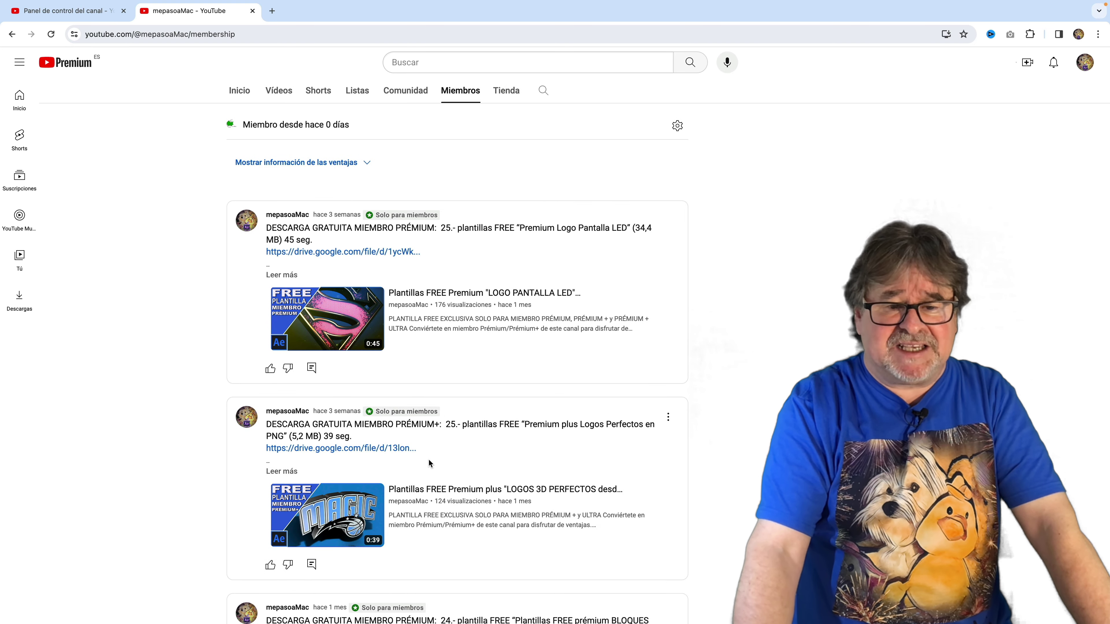
scroll(471, 429, down, 2)
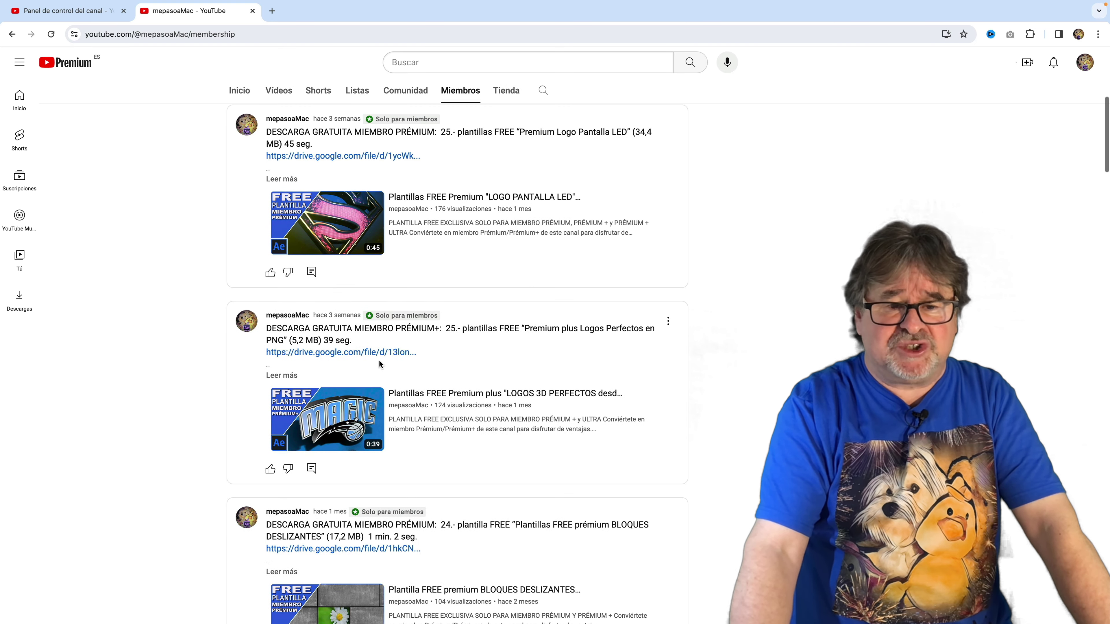
click(281, 375)
scroll(358, 372, up, 1)
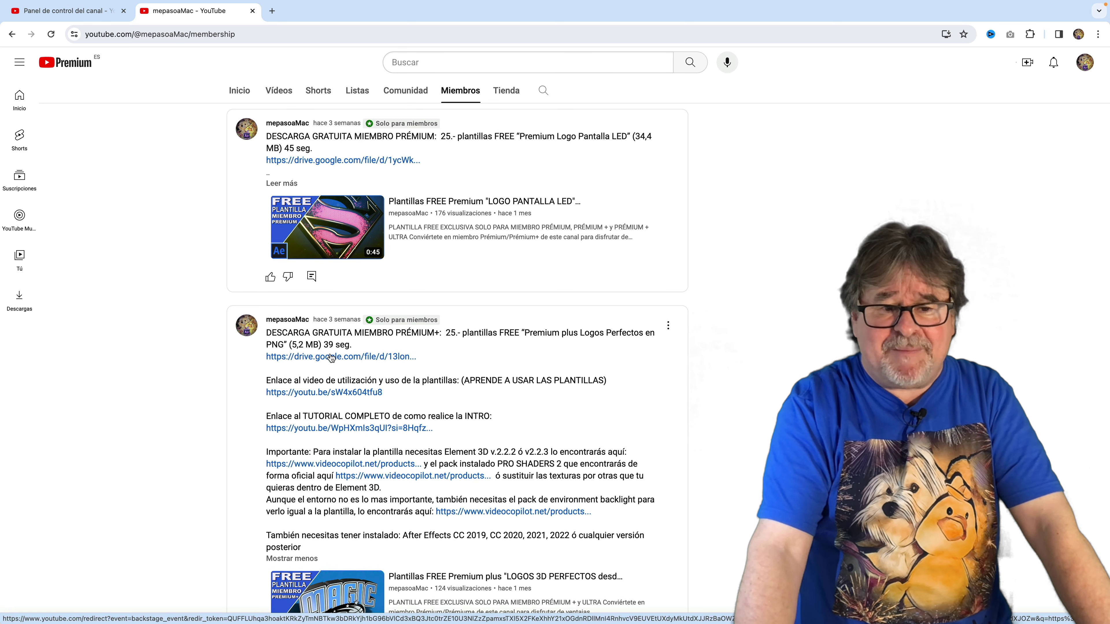
scroll(323, 402, up, 1)
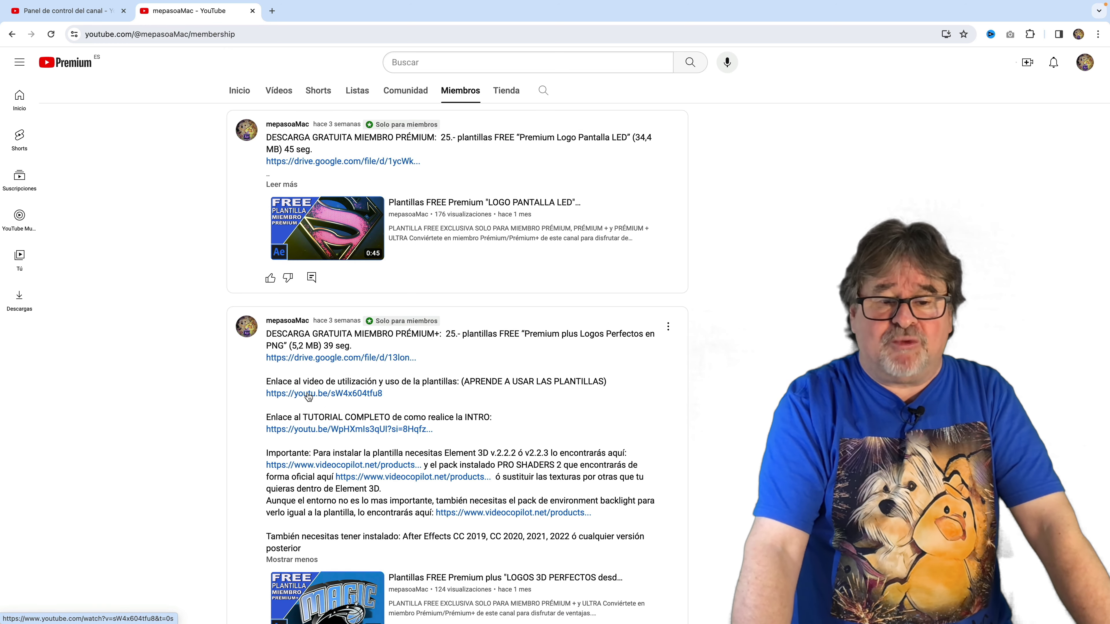
scroll(341, 398, up, 1)
scroll(471, 417, down, 5)
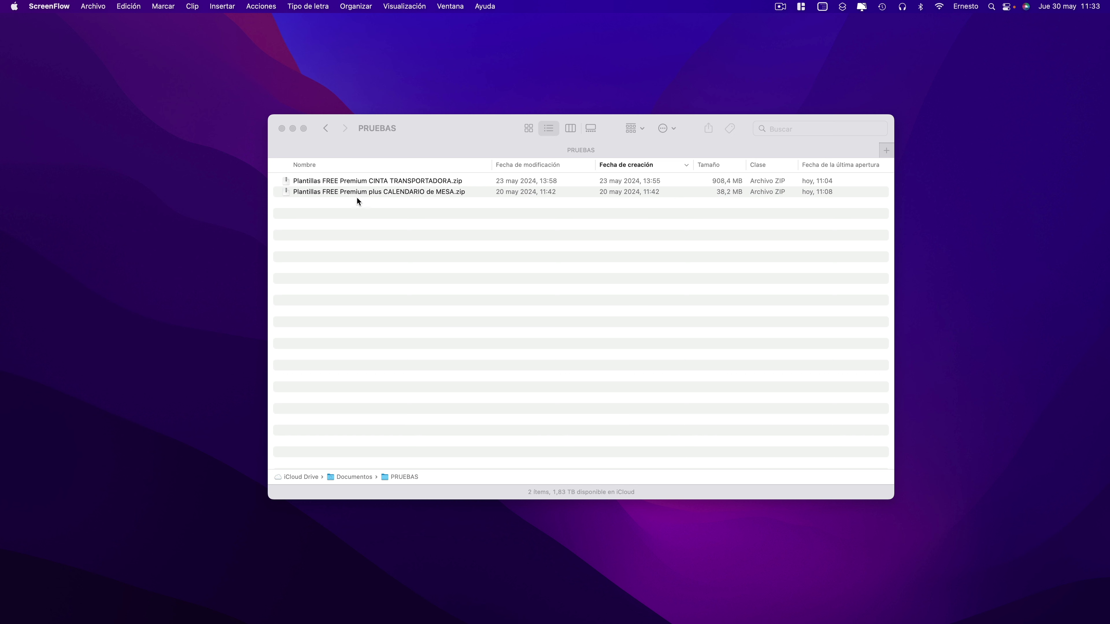
Unzip the CINTA TRANSPORTADORA archive in PRUEBAS and expand its Plantilla 1 folder.
click(357, 182)
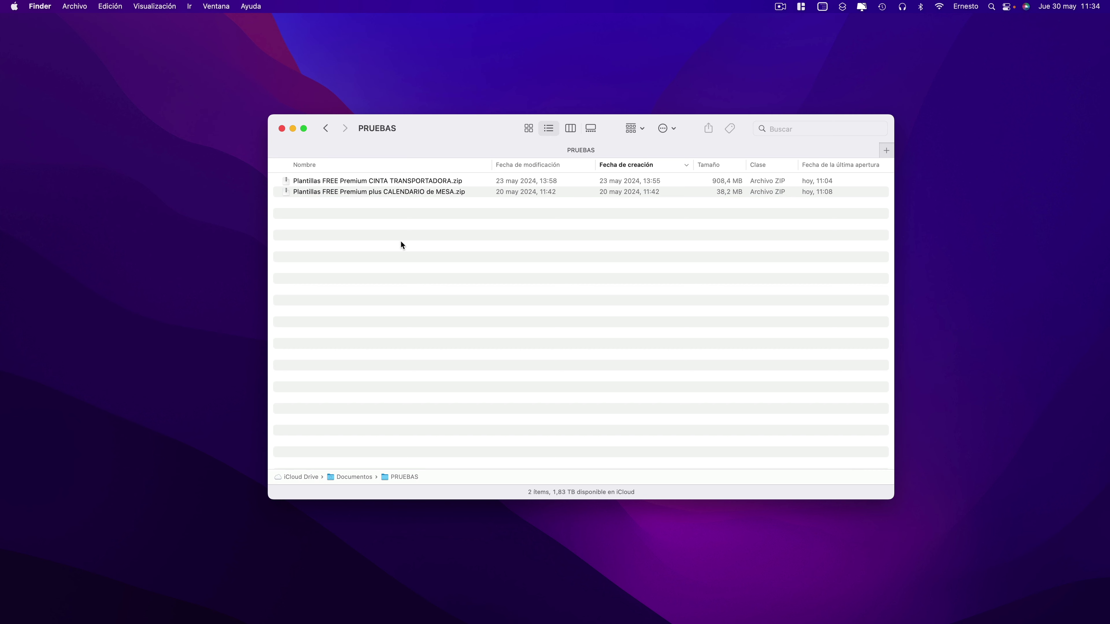
double_click(358, 183)
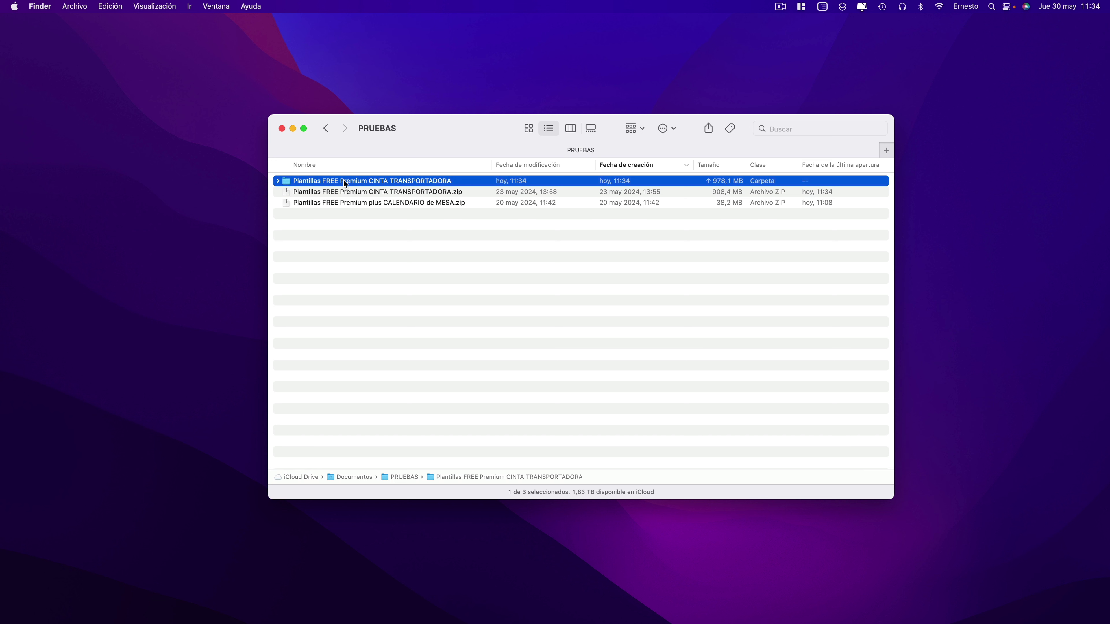
click(277, 181)
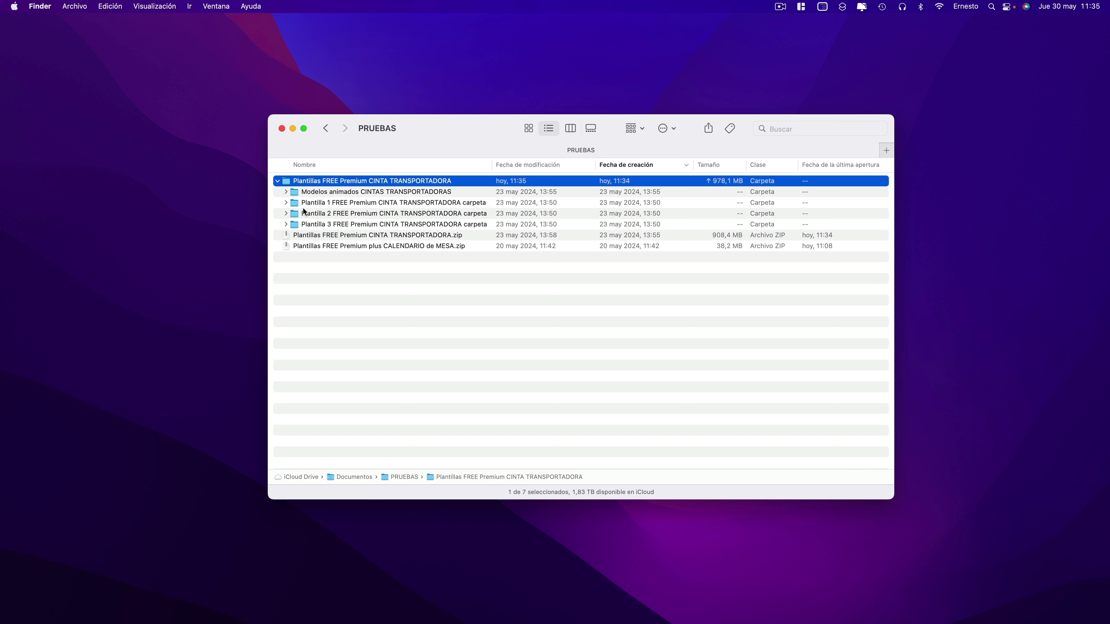
click(286, 202)
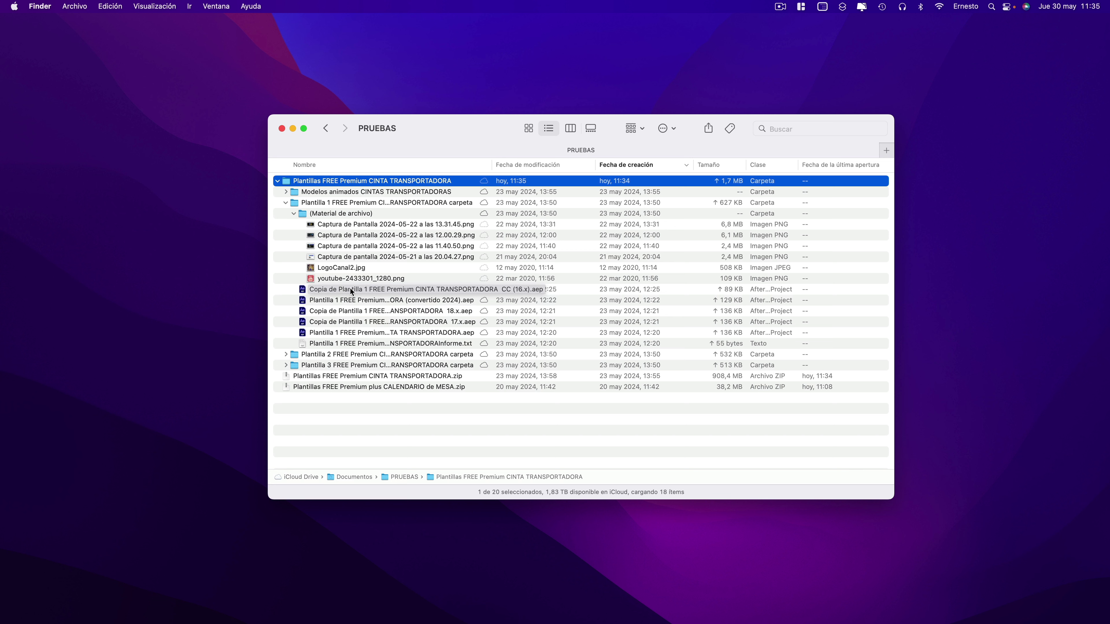
Open the Plantilla 1 CINTA TRANSPORTADORA project in After Effects 2022 and show the E3D layer's effects.
click(336, 333)
right_click(336, 334)
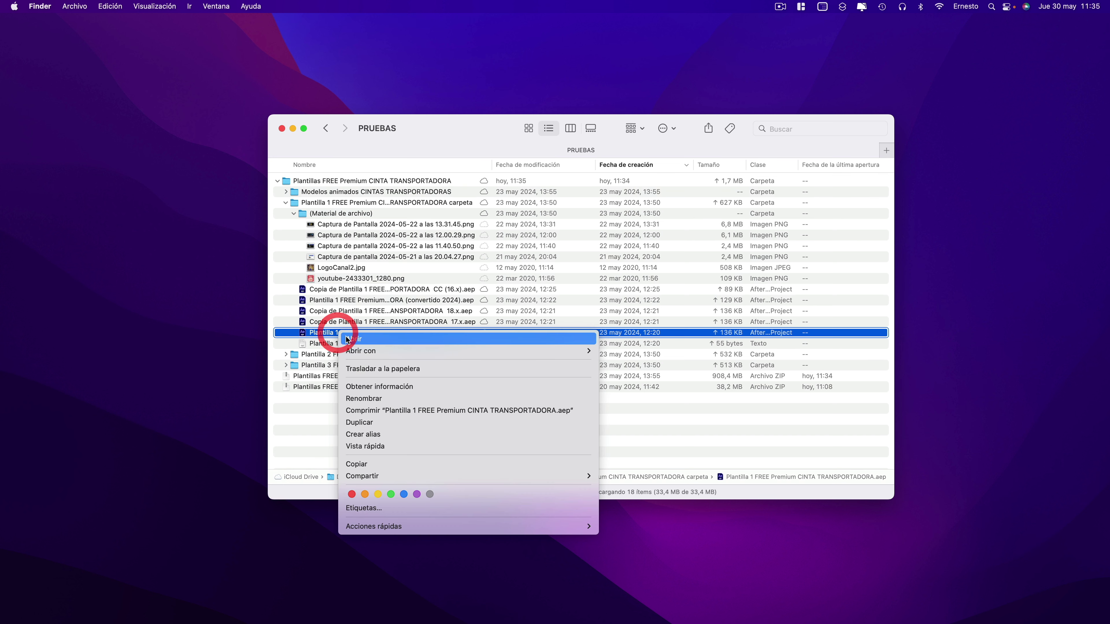
mouse_move(542, 350)
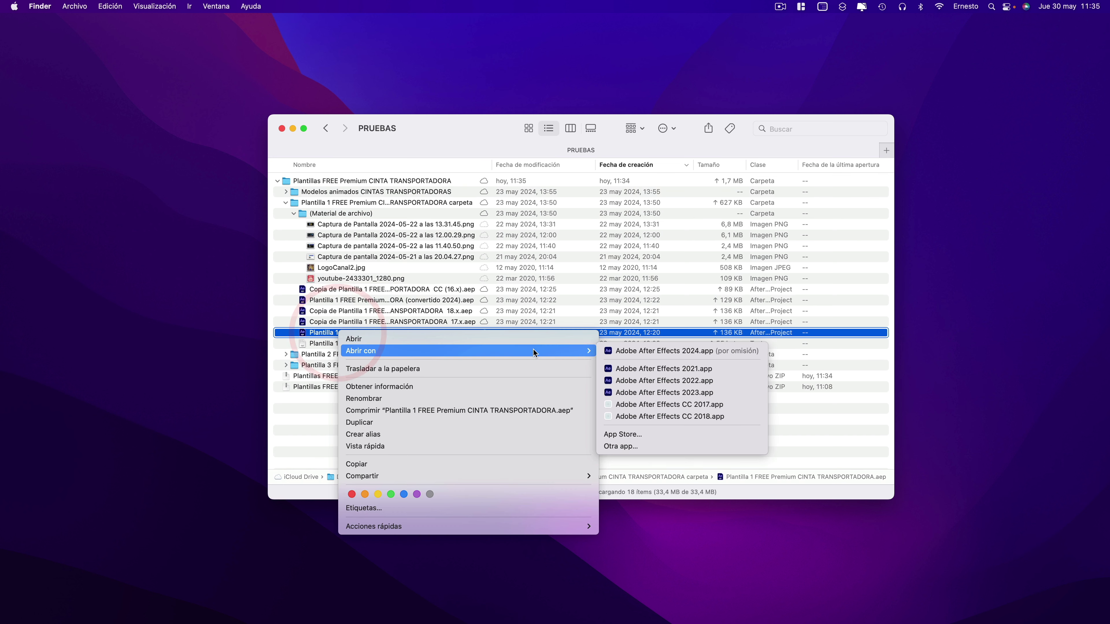
click(655, 381)
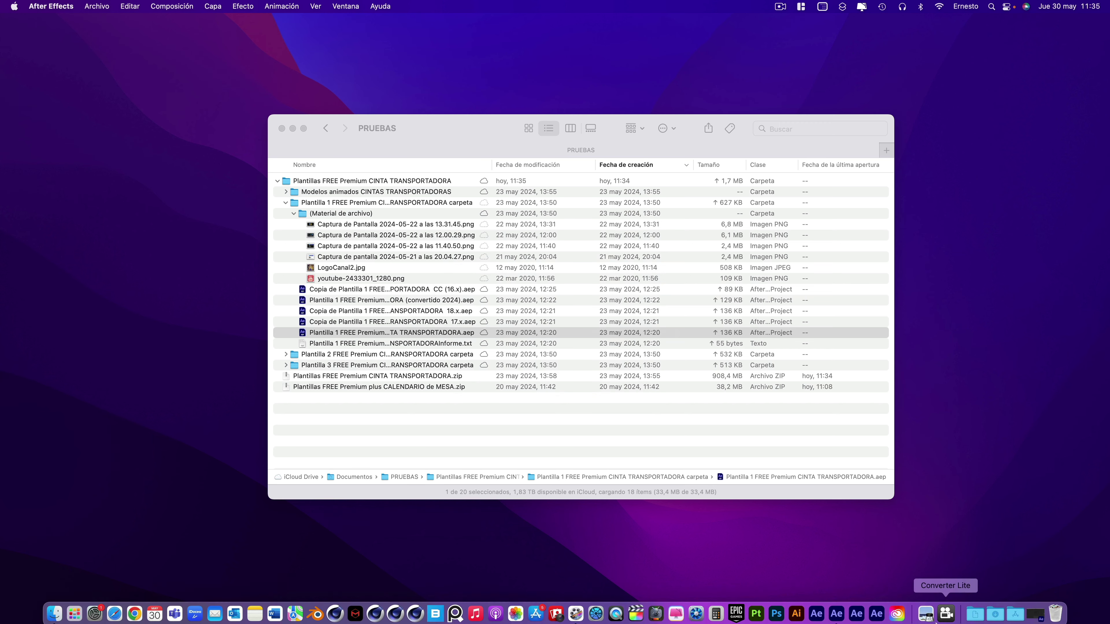
click(1045, 613)
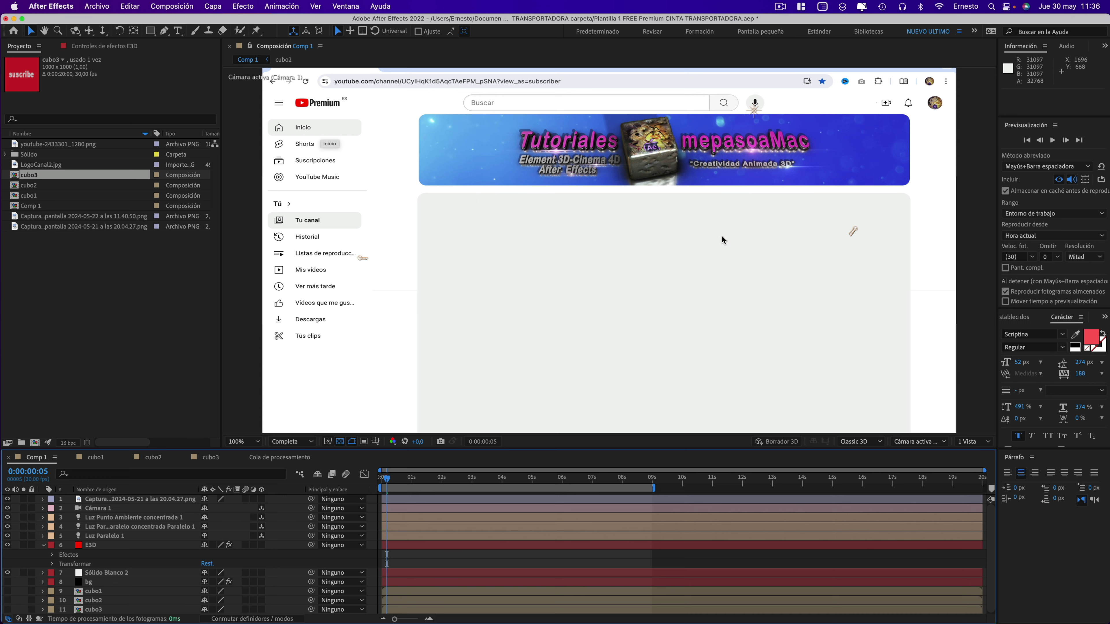
click(89, 547)
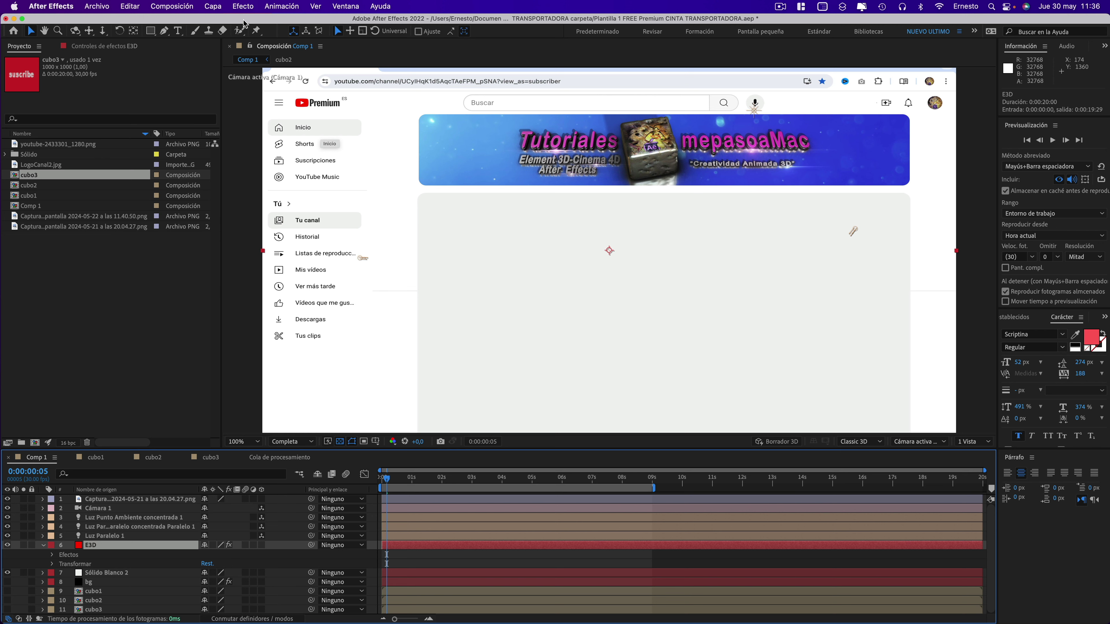
click(94, 46)
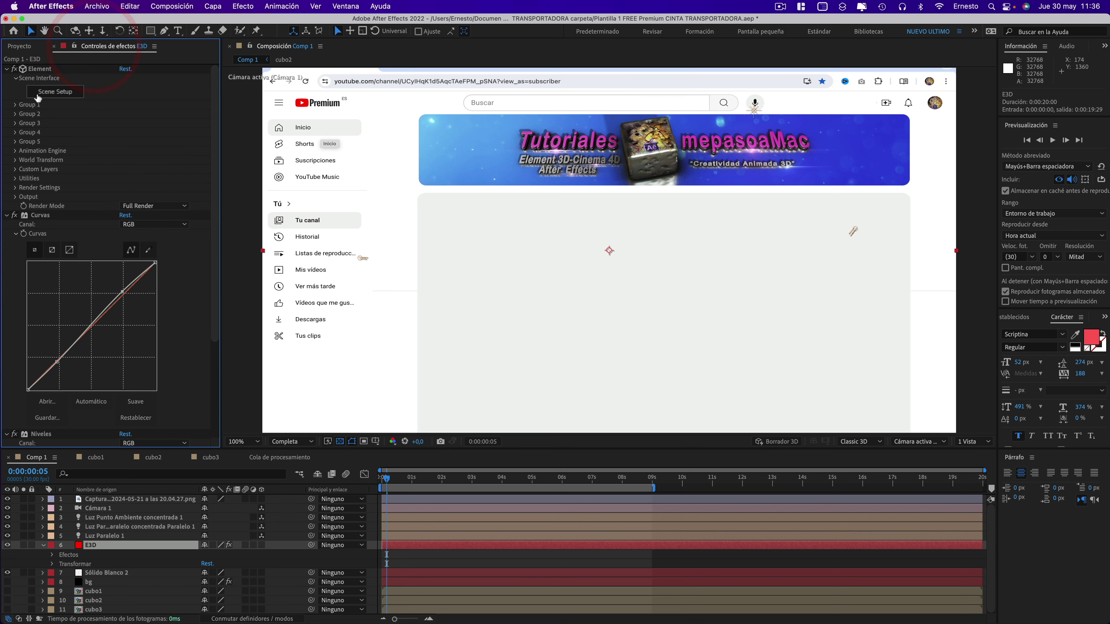
In Element 3D's Scene Setup, run Relink Scene Files to list the one missing conveyor model.
click(61, 93)
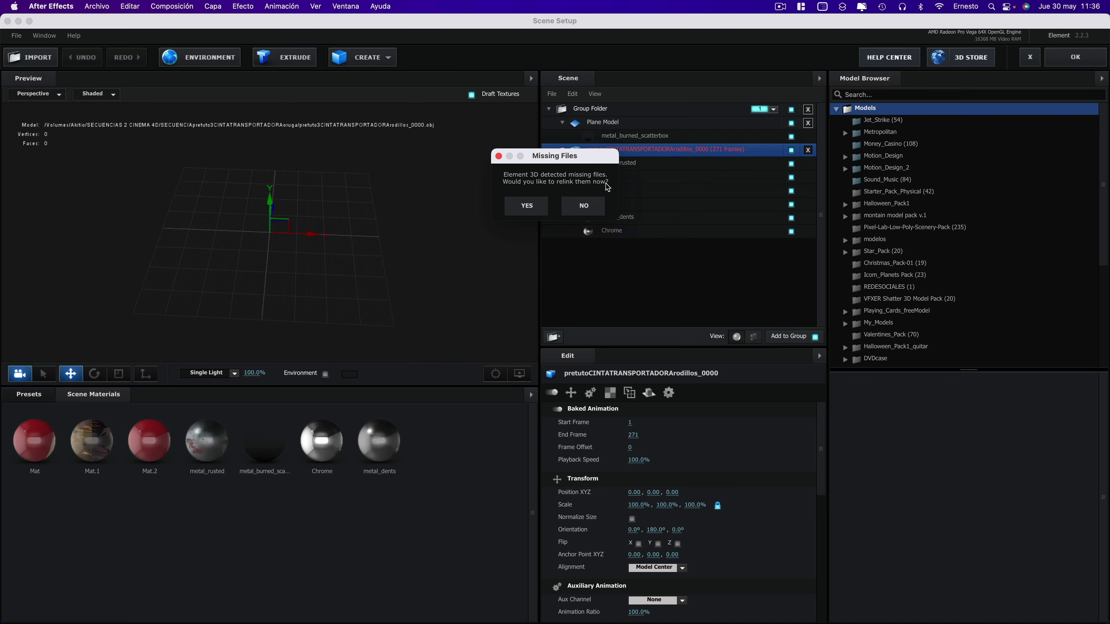
drag(587, 161, 516, 185)
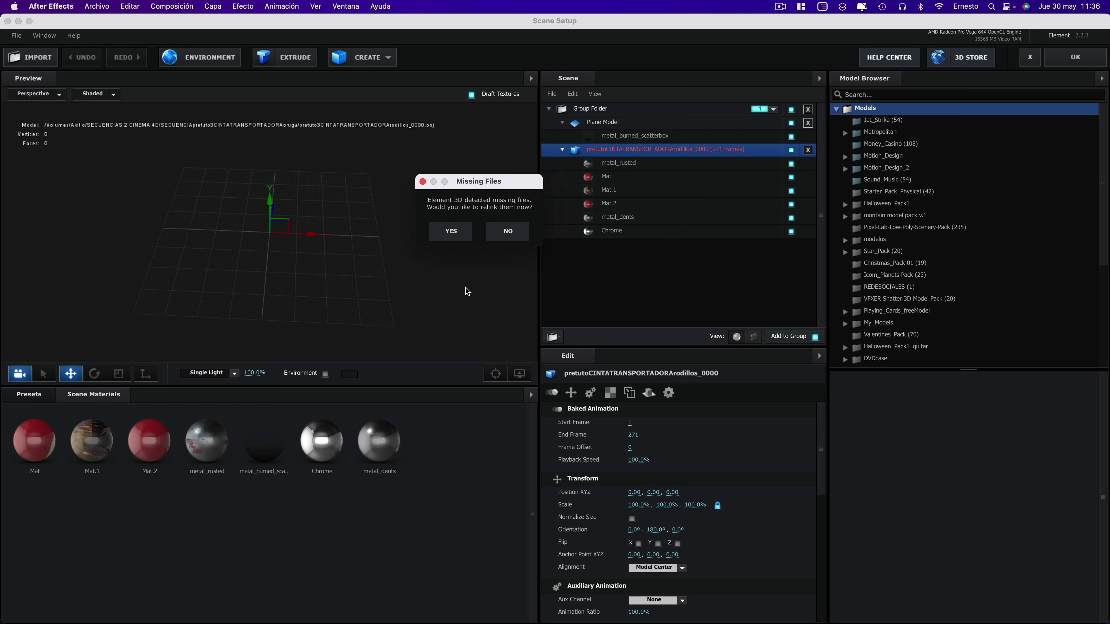
click(451, 231)
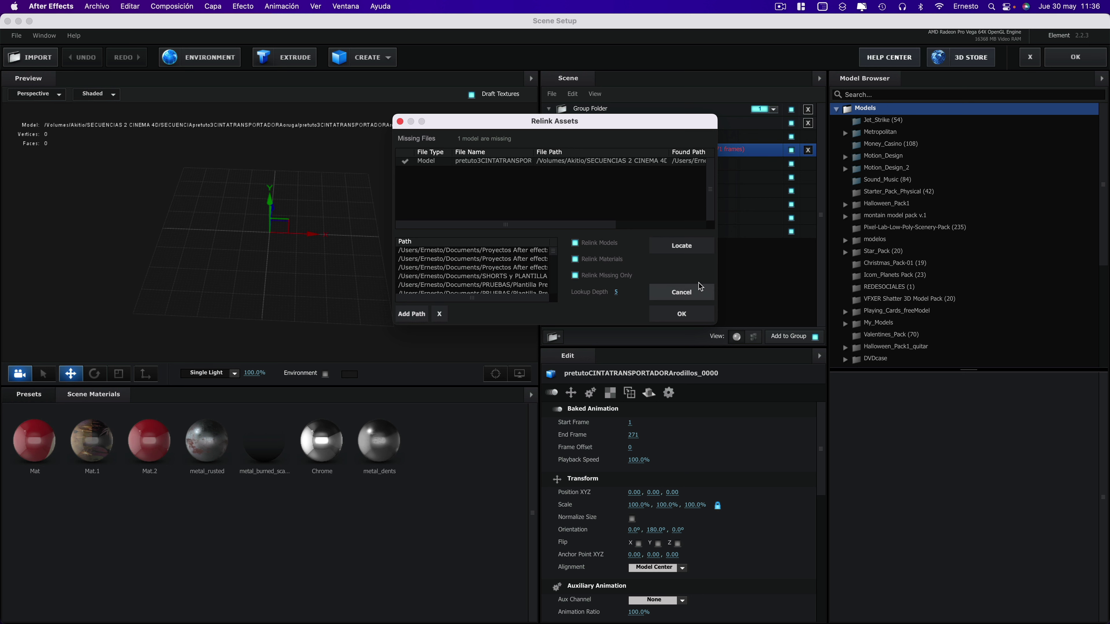
click(688, 295)
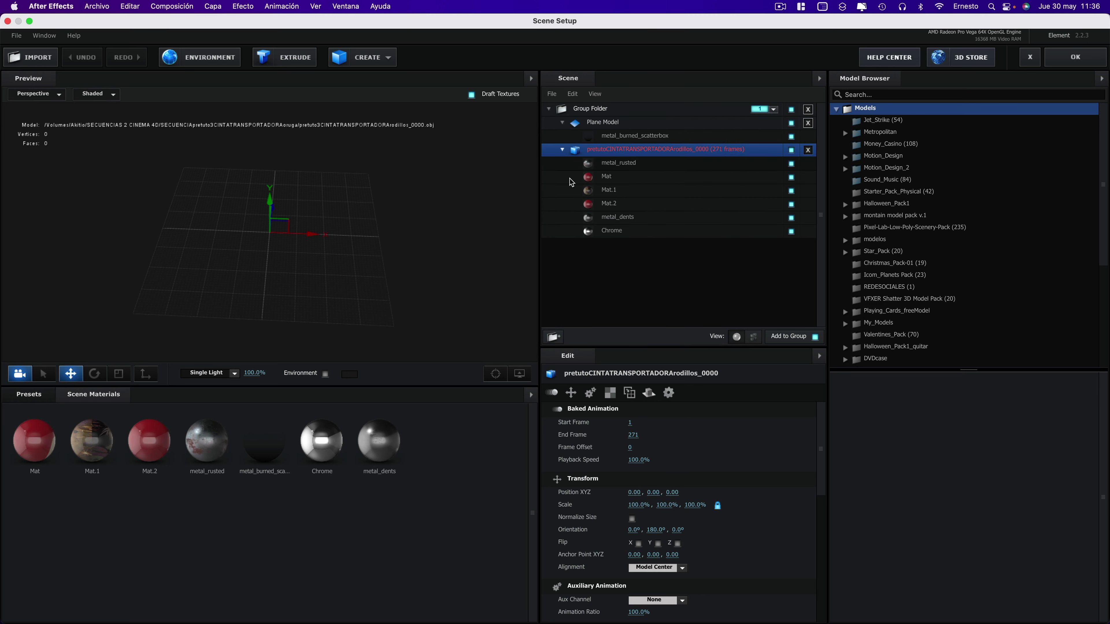
click(16, 36)
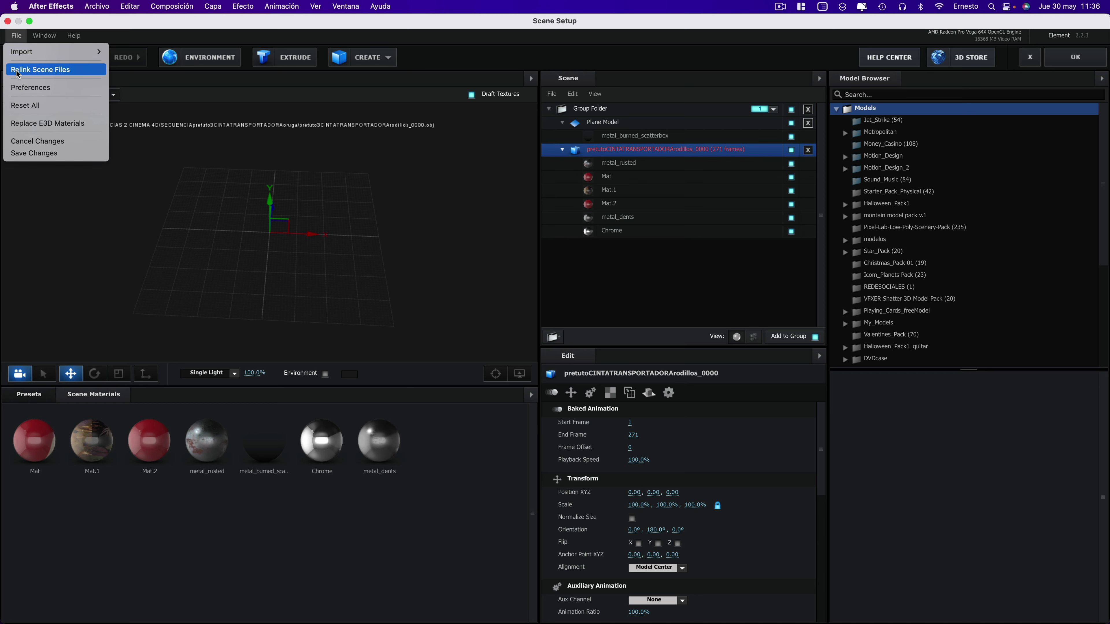
click(38, 71)
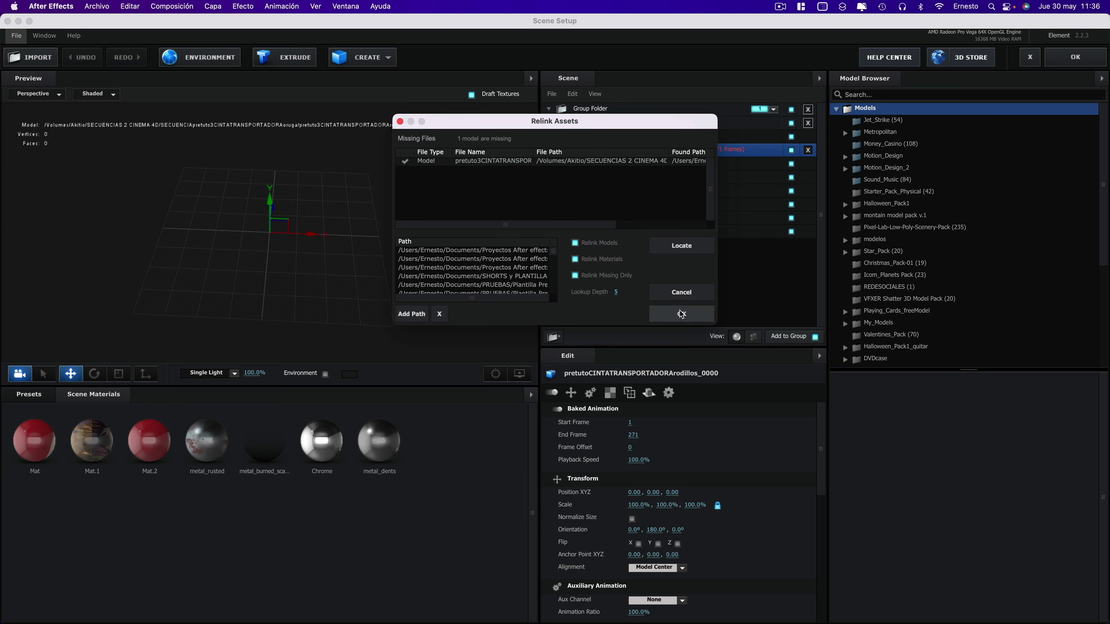
Add PRUEBAS > Plantillas FREE Premium CINTA TRANSPORTADORA > Modelos animados CINTAS TRANSPORTADORAS as a search path.
click(409, 318)
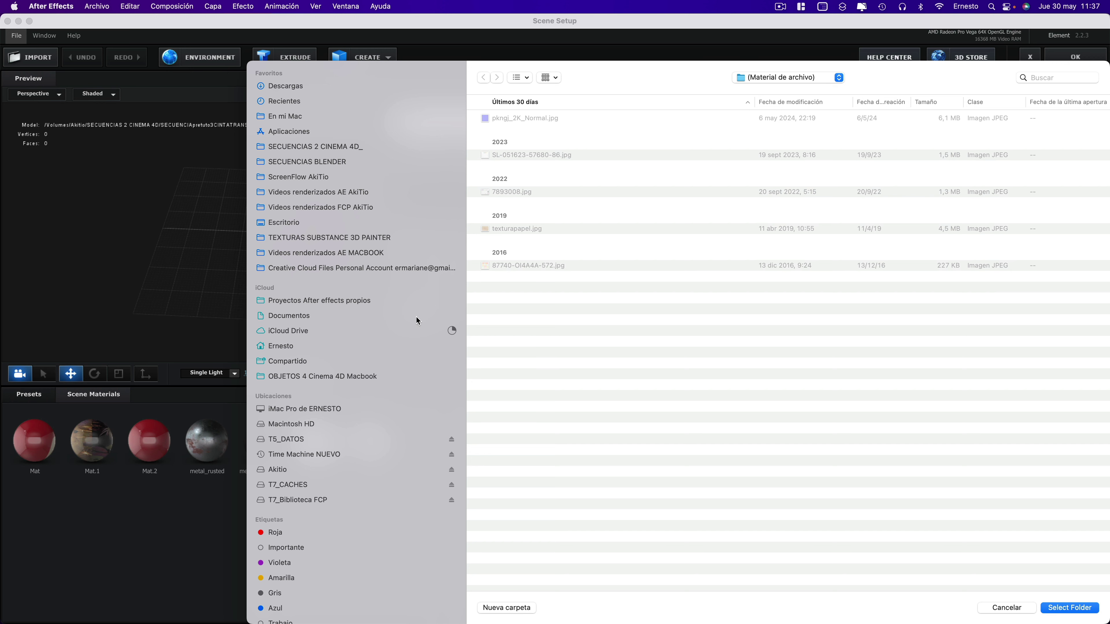
click(297, 315)
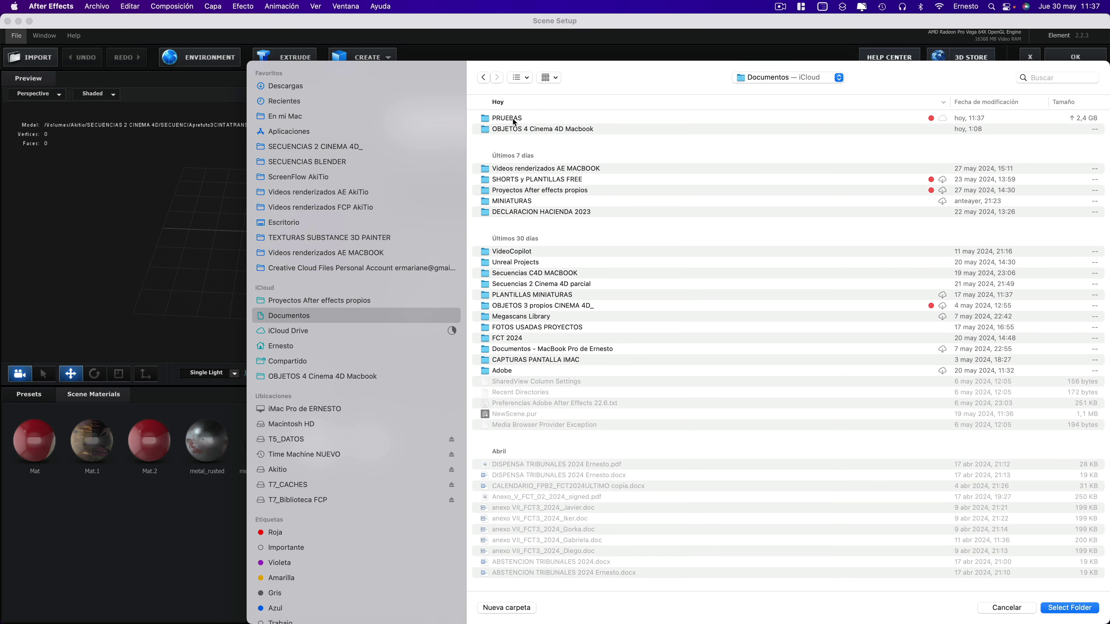
double_click(514, 122)
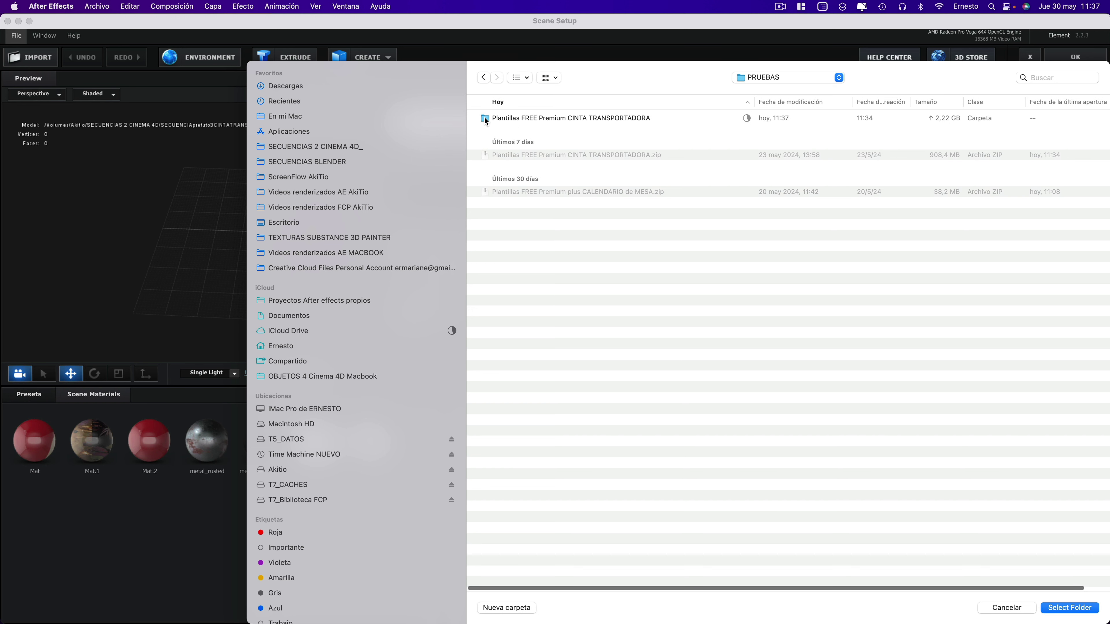
double_click(507, 122)
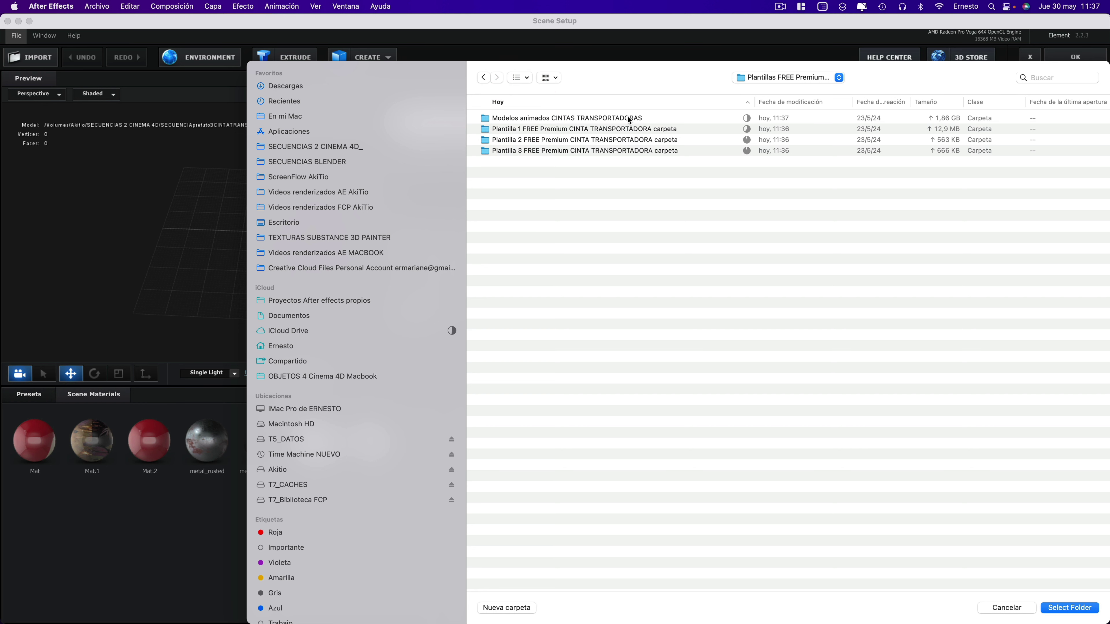
click(527, 120)
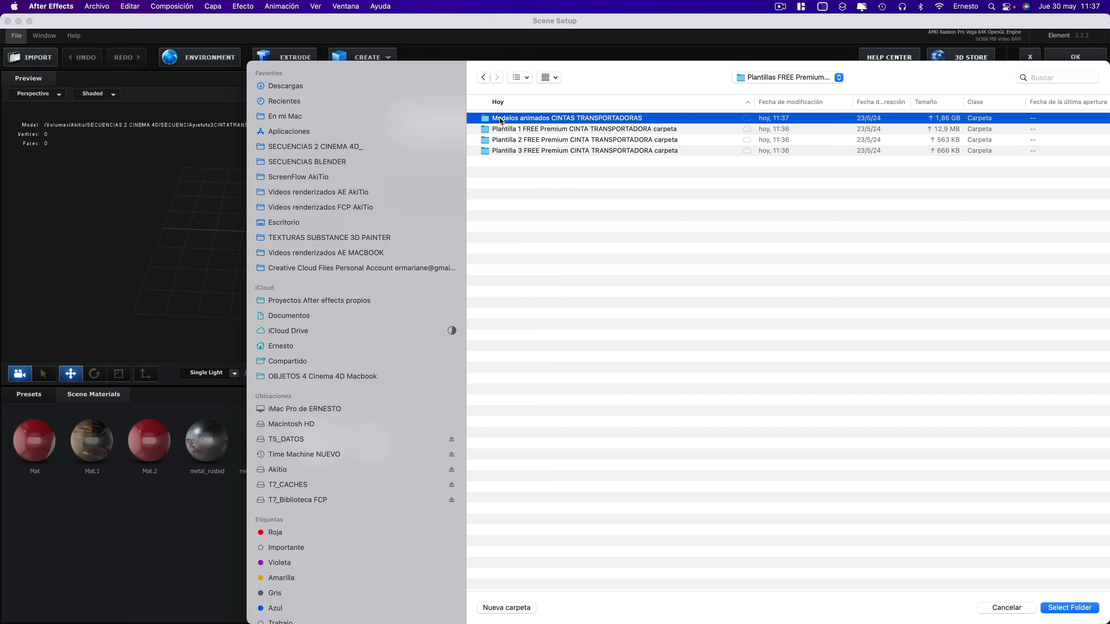
click(1067, 609)
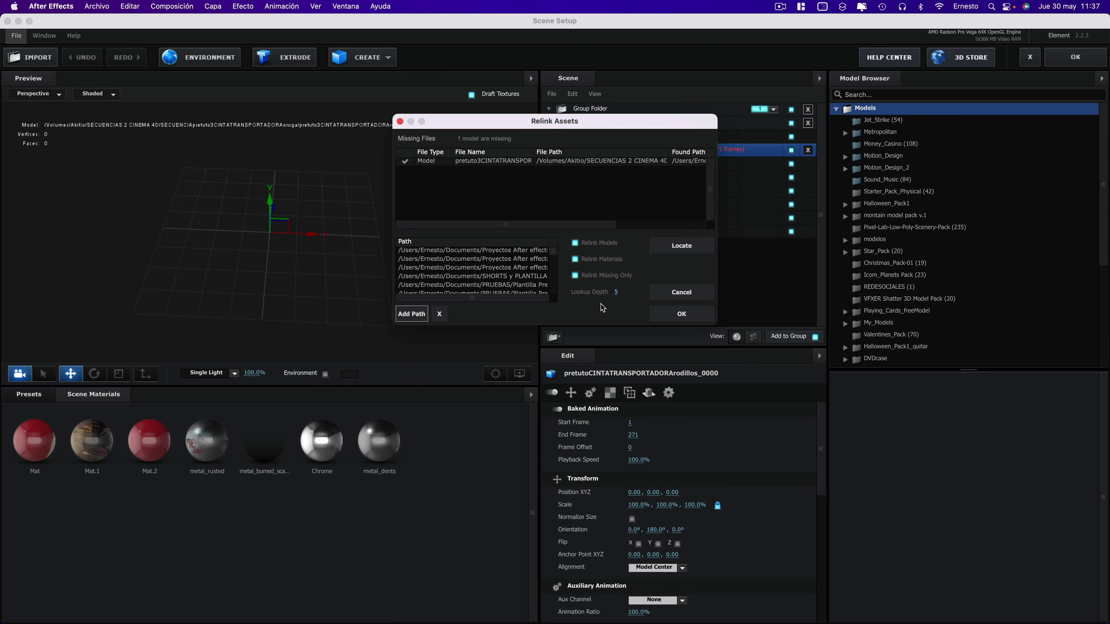
Confirm the relinked model, check the metal_rusted material, and scrub Comp 1 to 0:00:05:14.
click(681, 314)
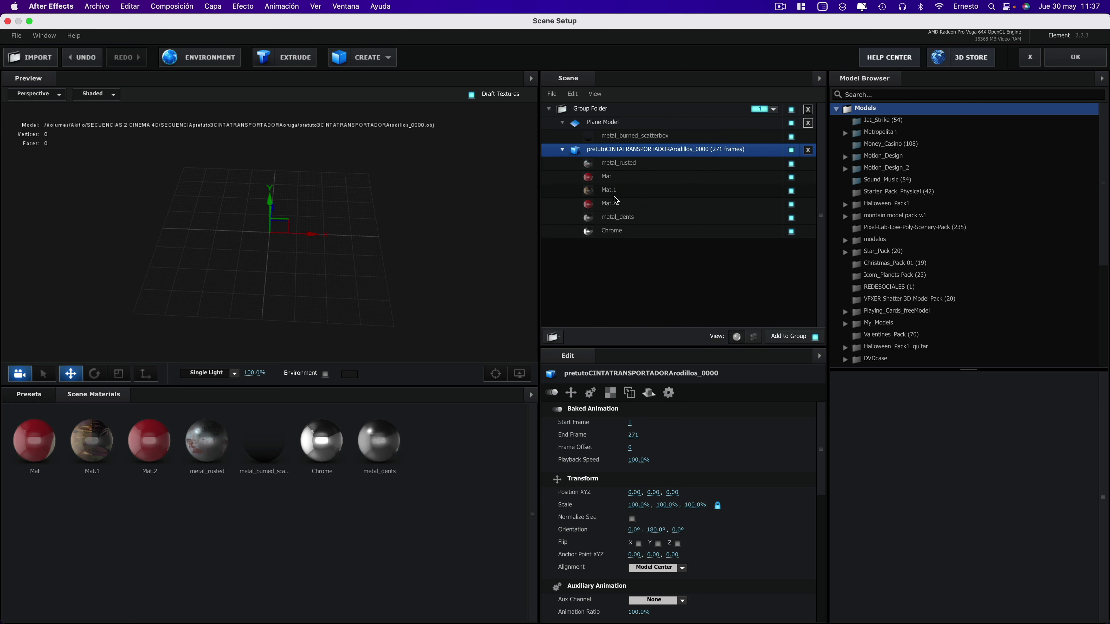
click(655, 249)
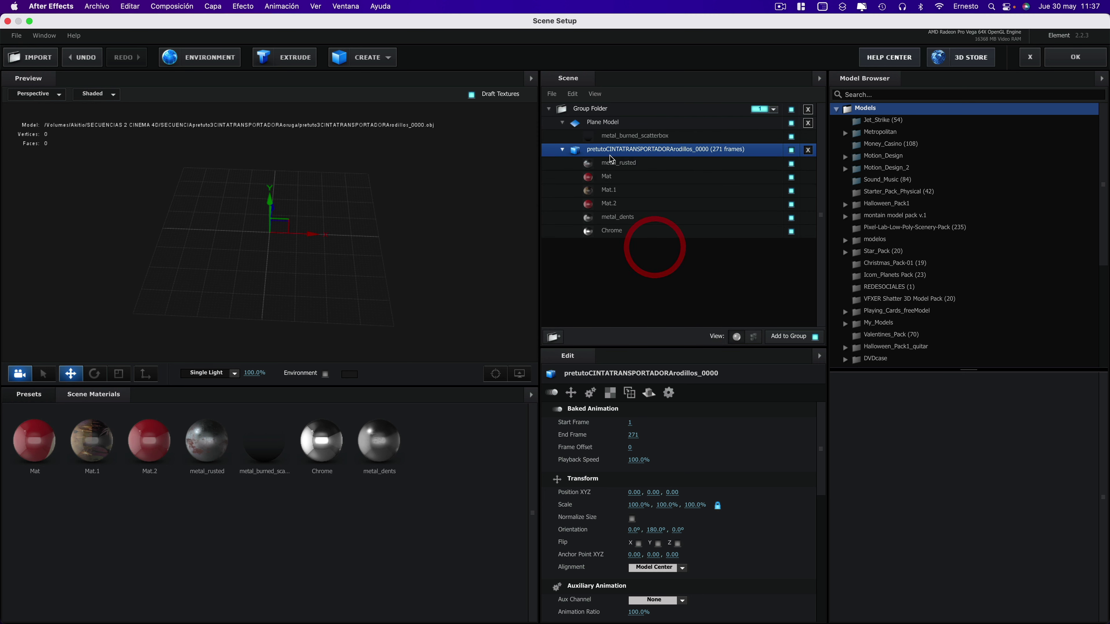
click(614, 166)
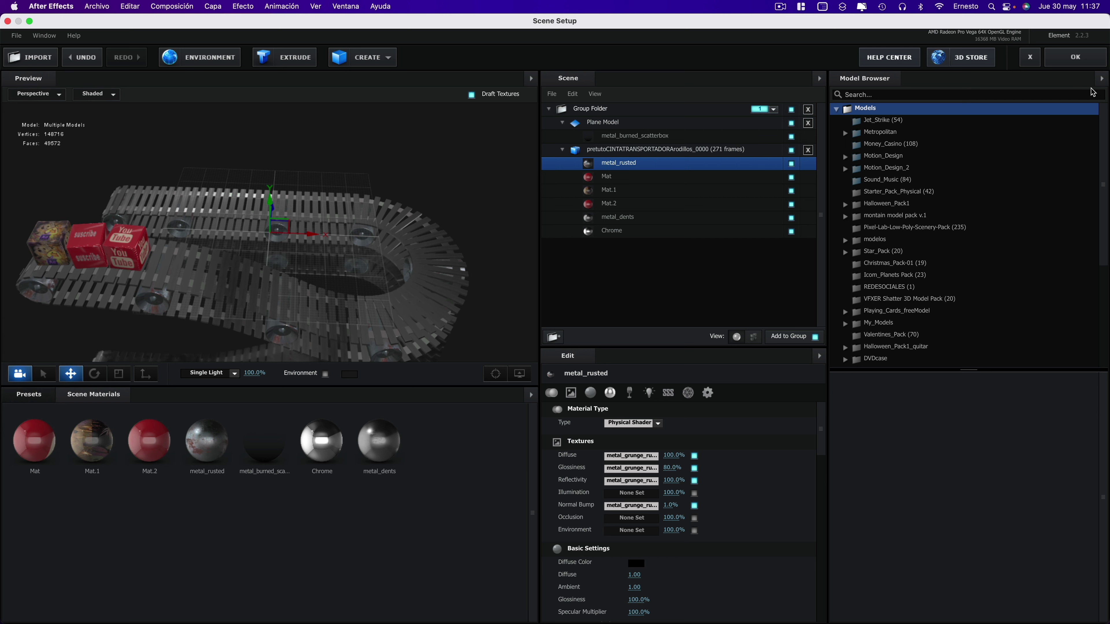
click(1088, 64)
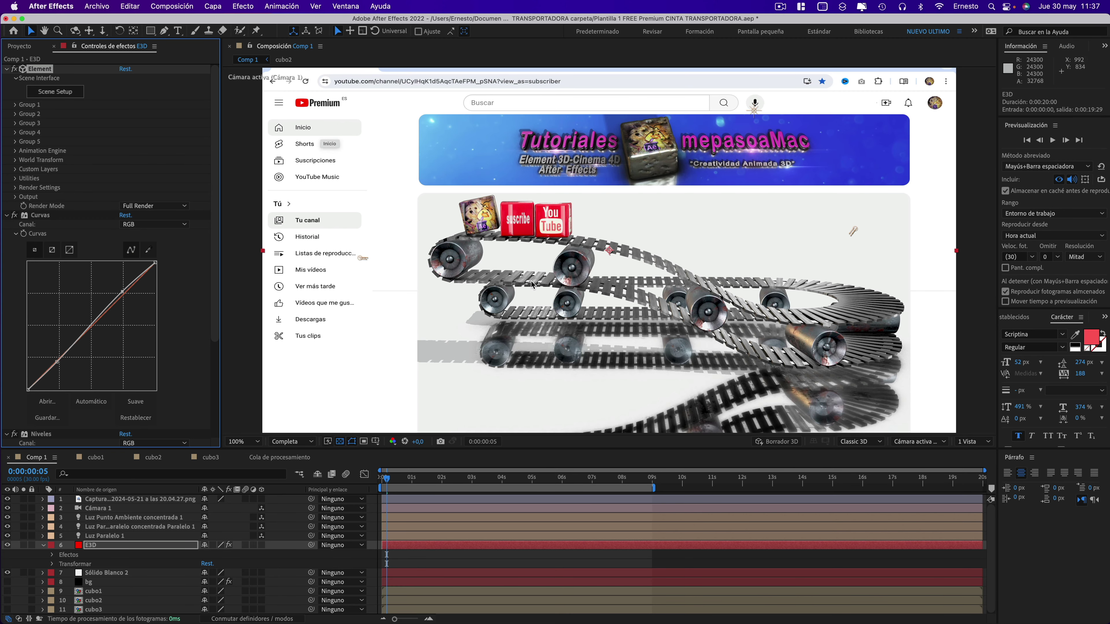
click(491, 479)
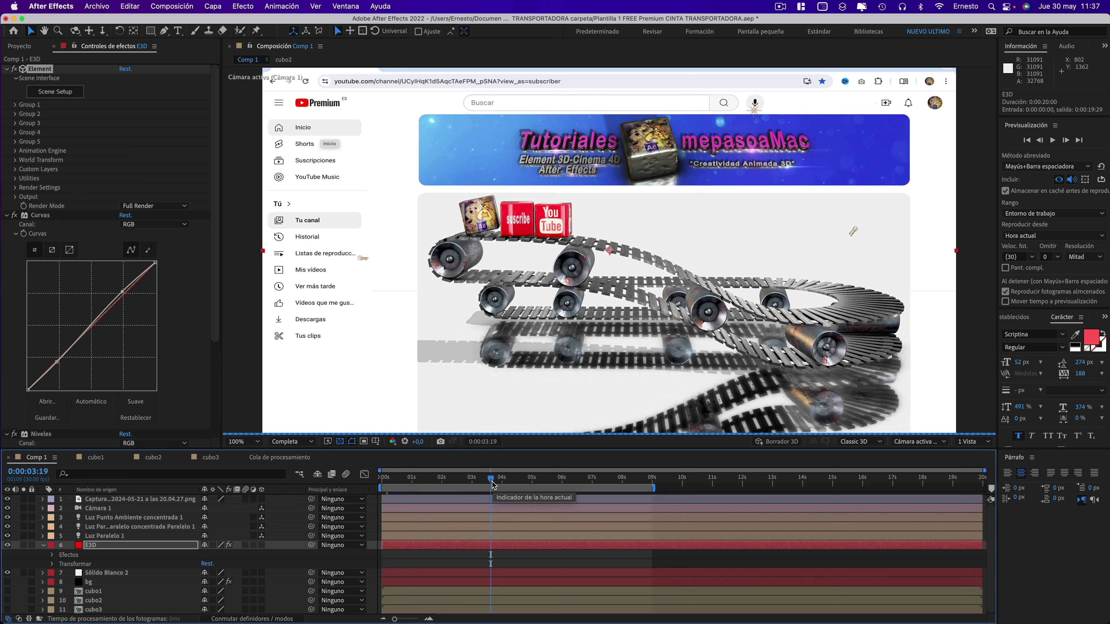
drag(493, 483, 546, 479)
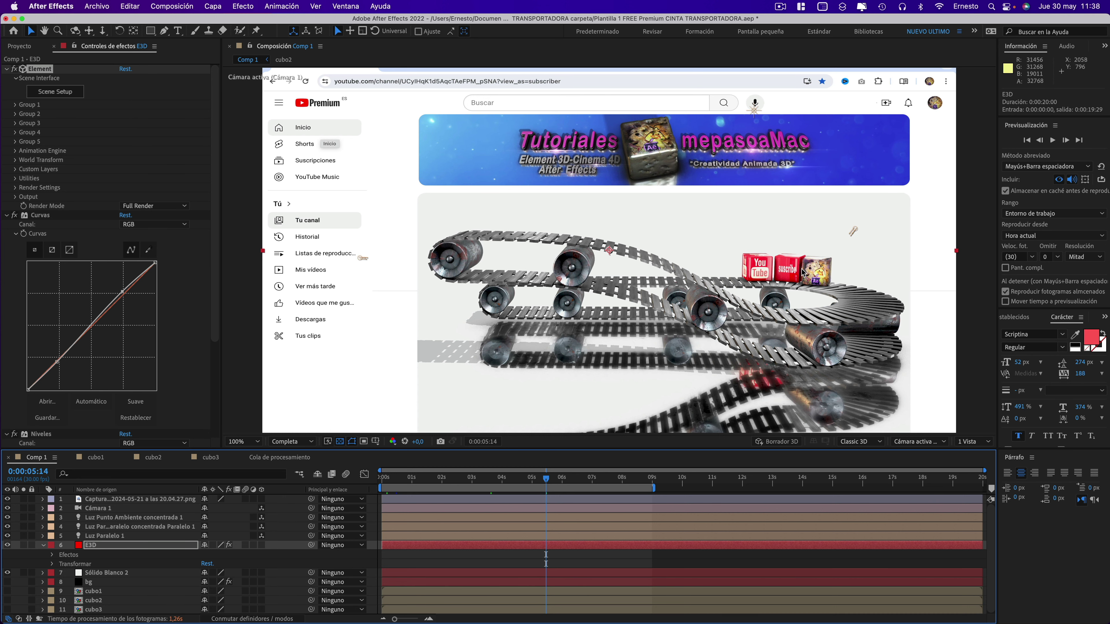
Browse the cubo1, cubo2 and cubo3 compositions, selecting the YouTube logo layer in cubo1.
click(96, 457)
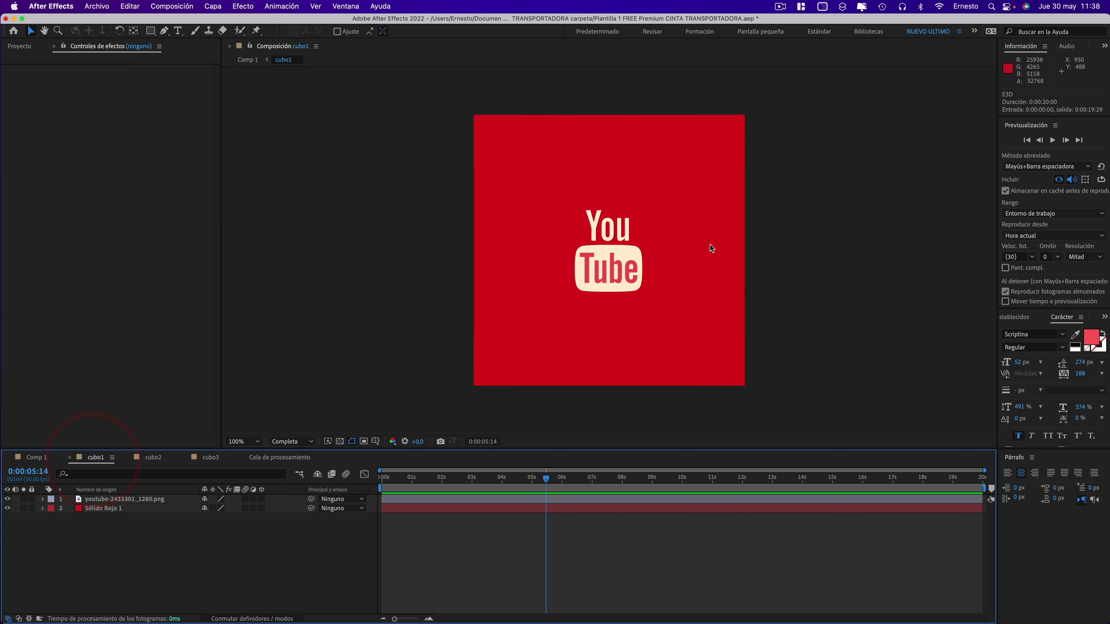
click(614, 255)
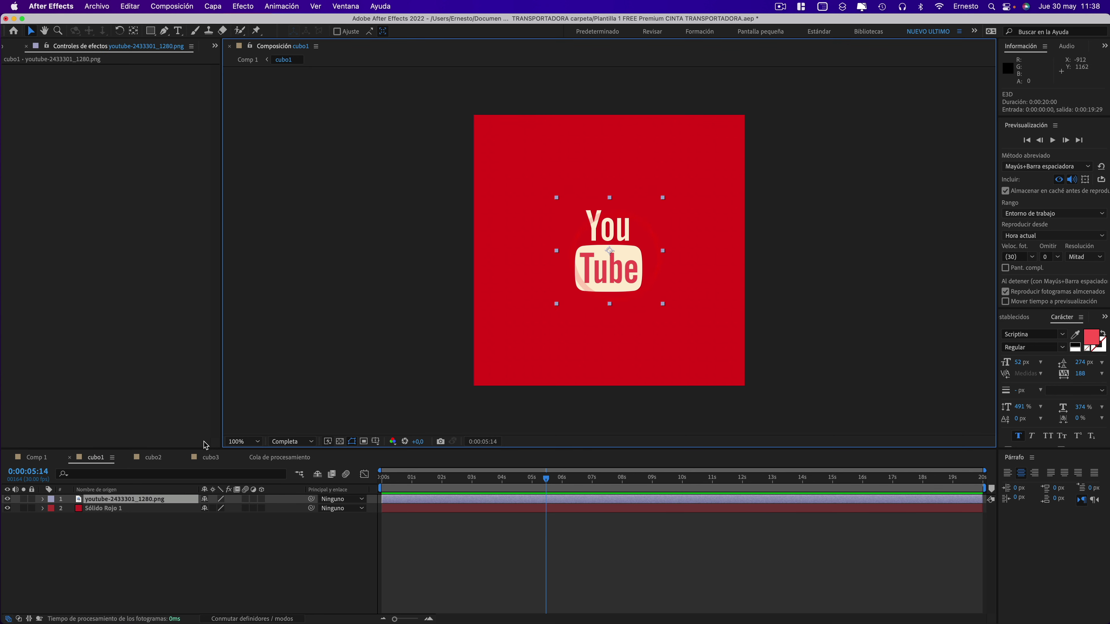
click(153, 458)
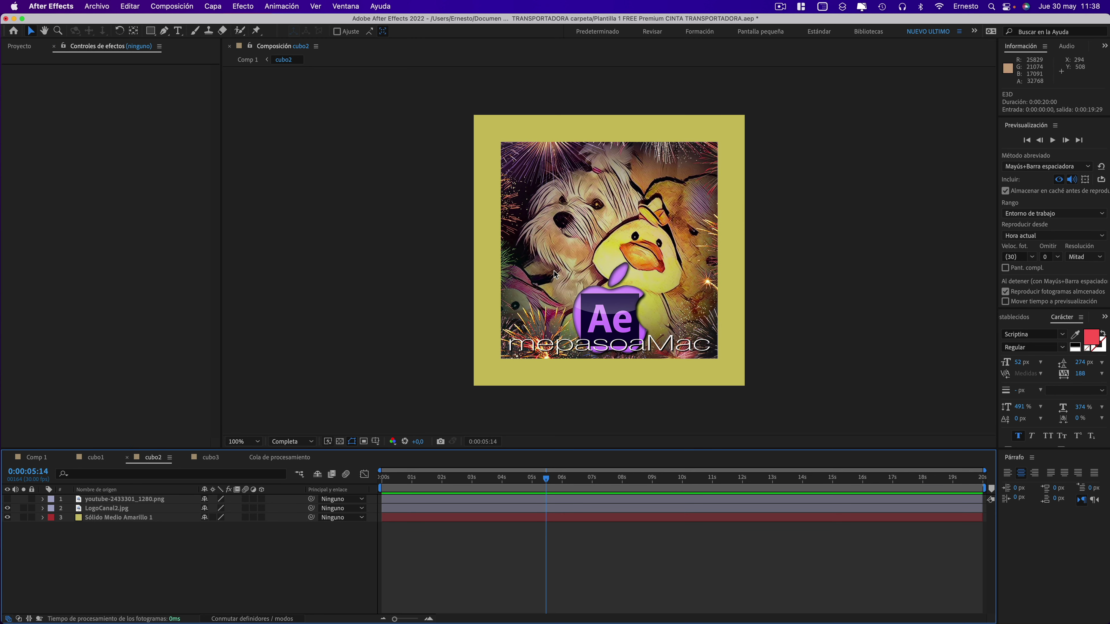
click(206, 459)
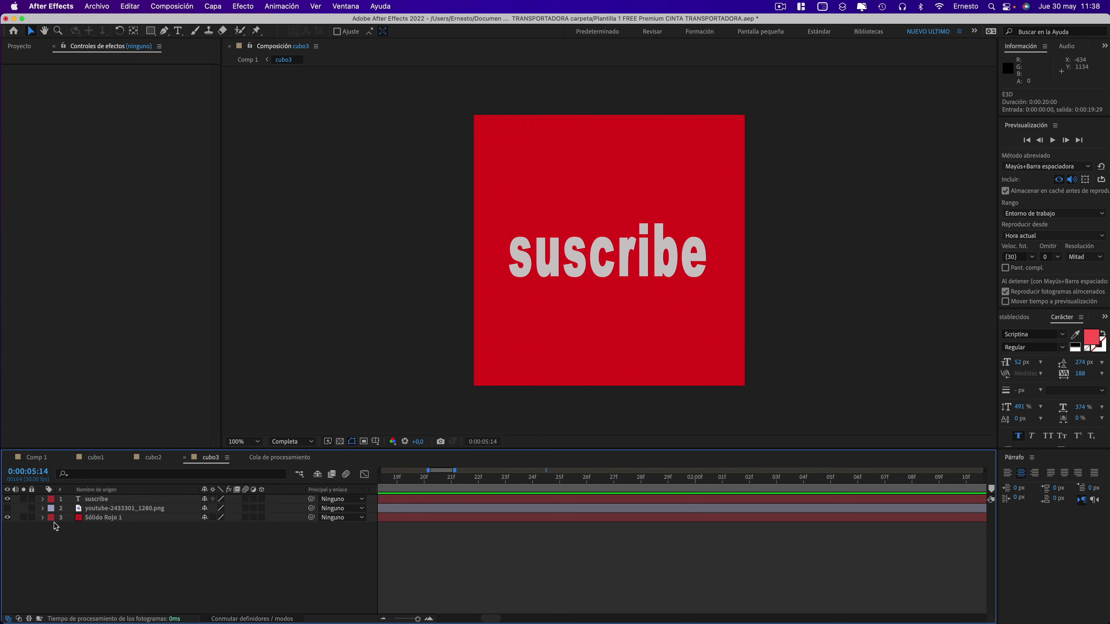
Recolour cubo3's Sólido Rojo 1 to blue 2133CA as Sólido Azul 1, then return to Comp 1.
click(104, 519)
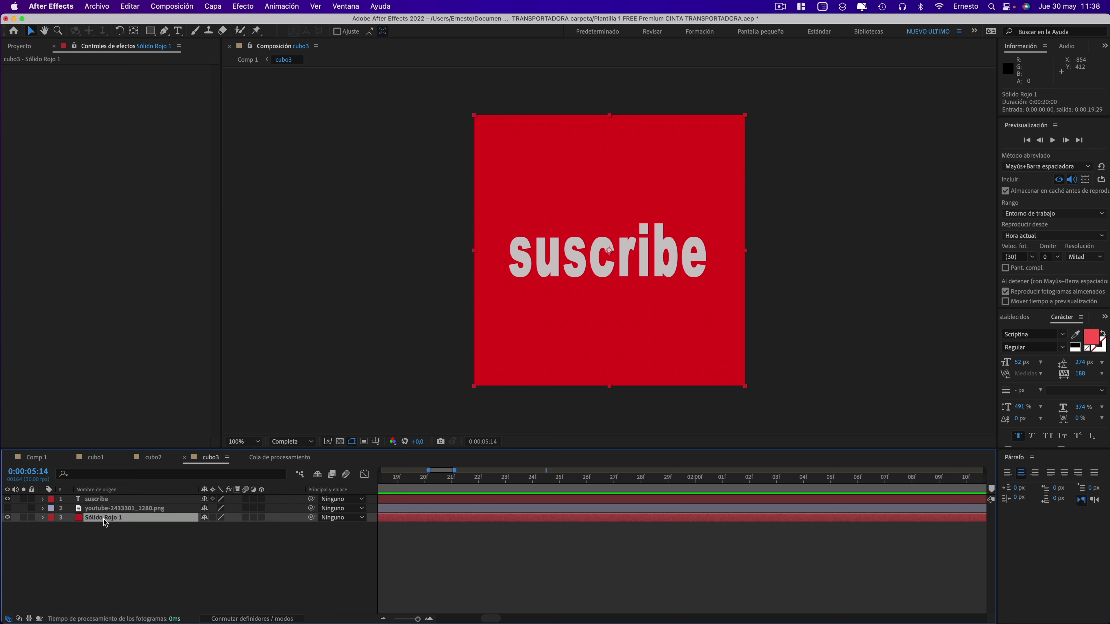
click(215, 7)
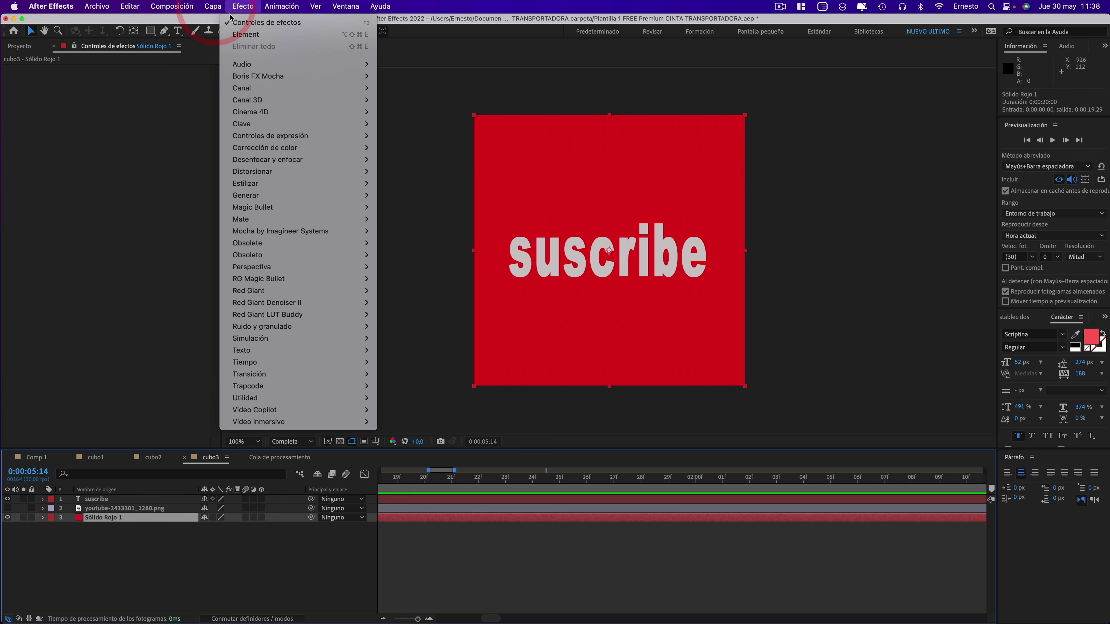
click(217, 35)
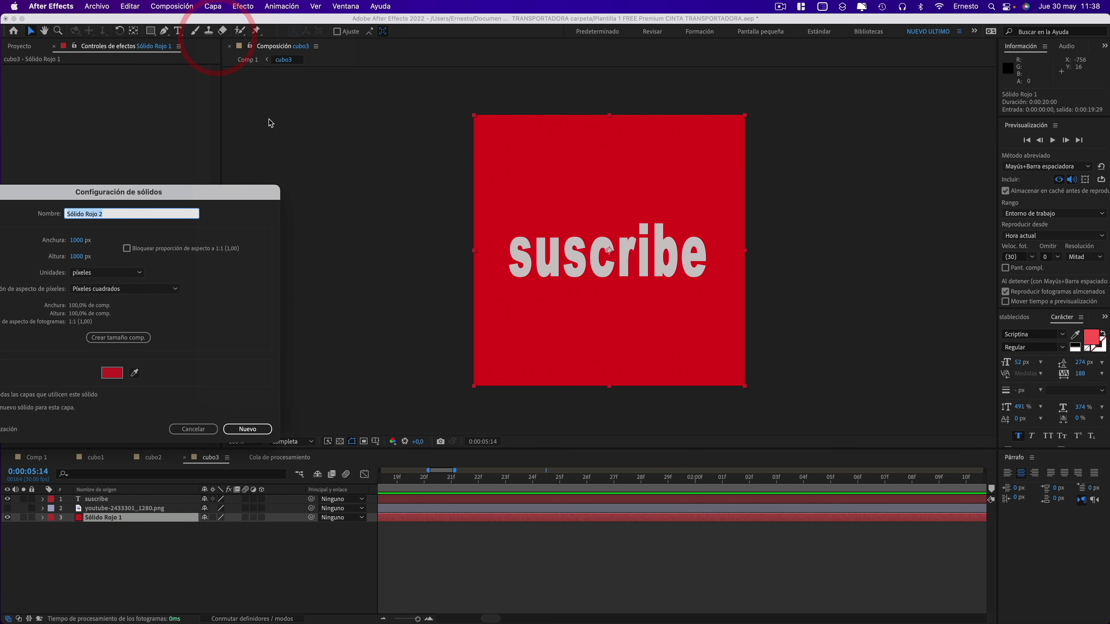
click(112, 373)
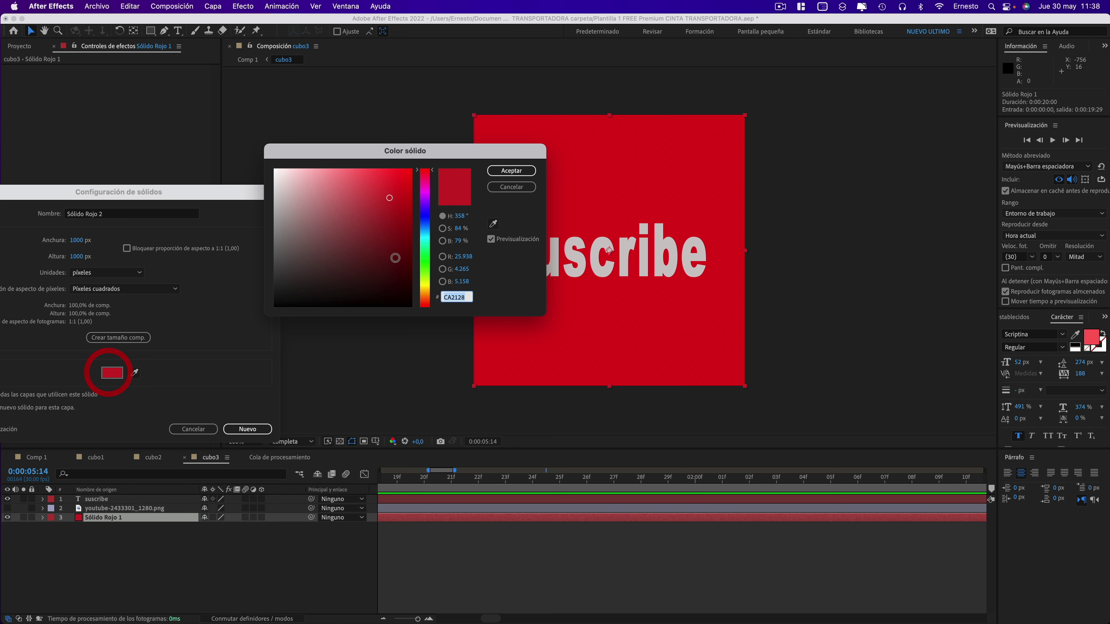
click(424, 216)
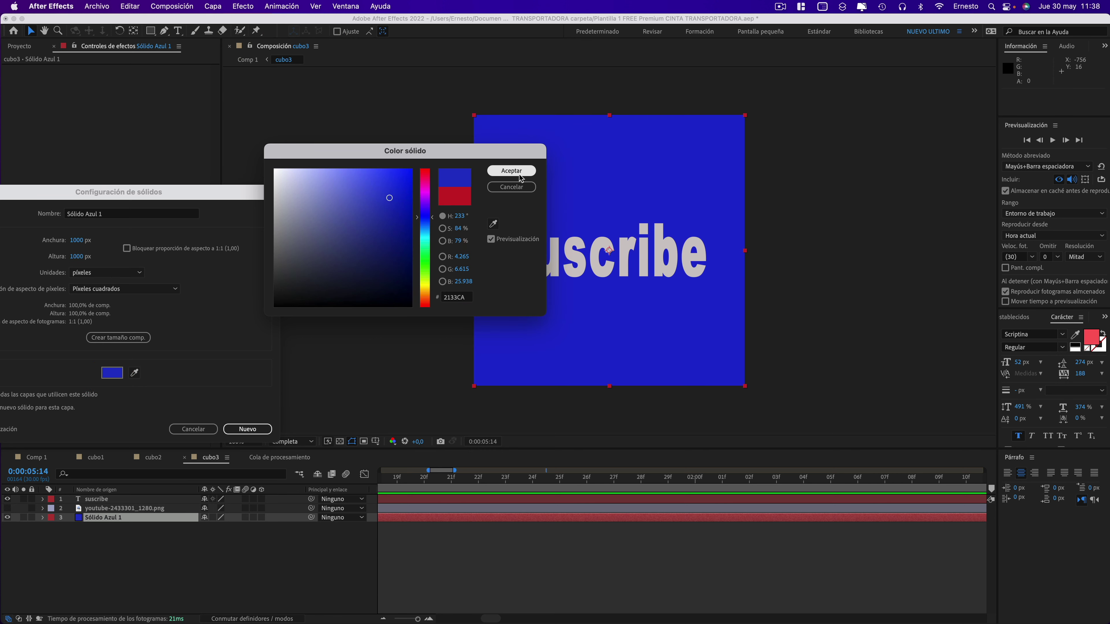
click(512, 171)
click(246, 429)
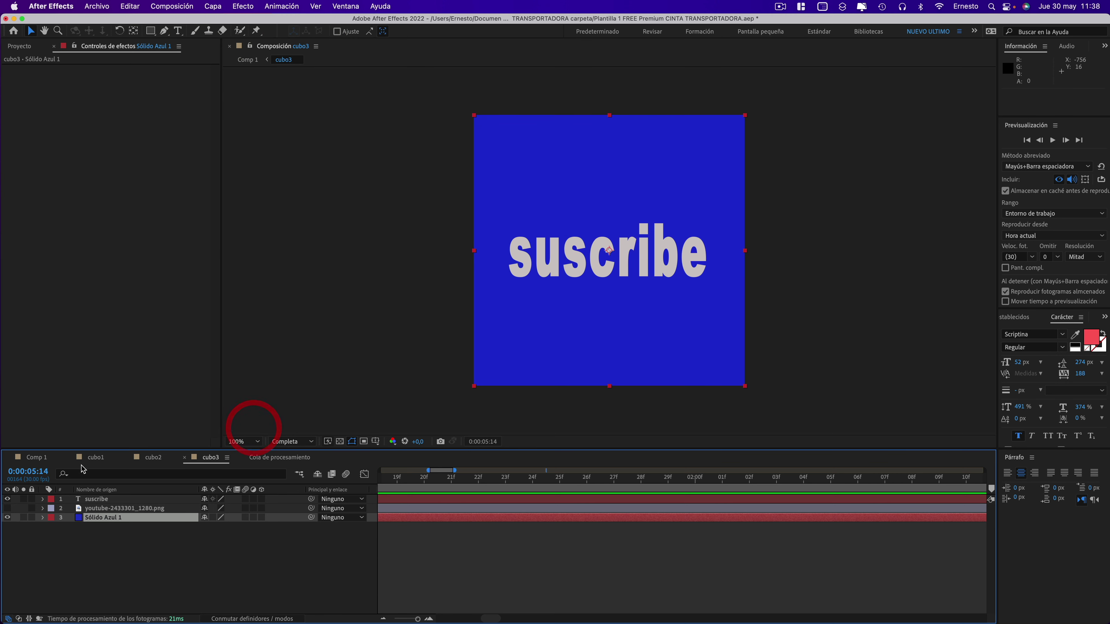
click(37, 458)
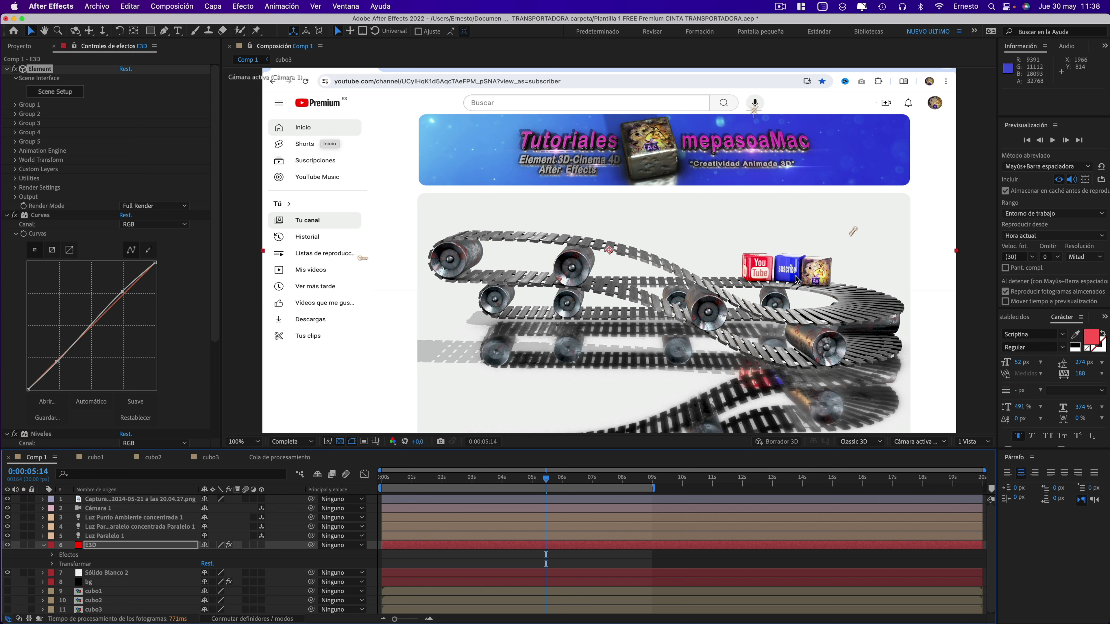
Undo the solid colour change and orbit Cámara 1 around the conveyor.
key(super+z)
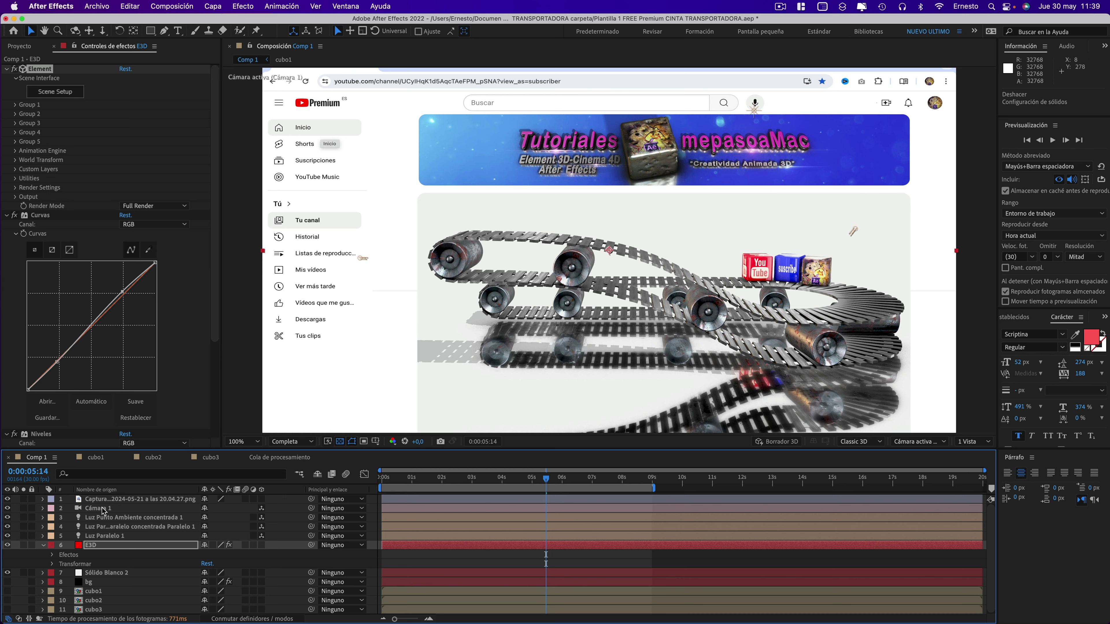
click(75, 30)
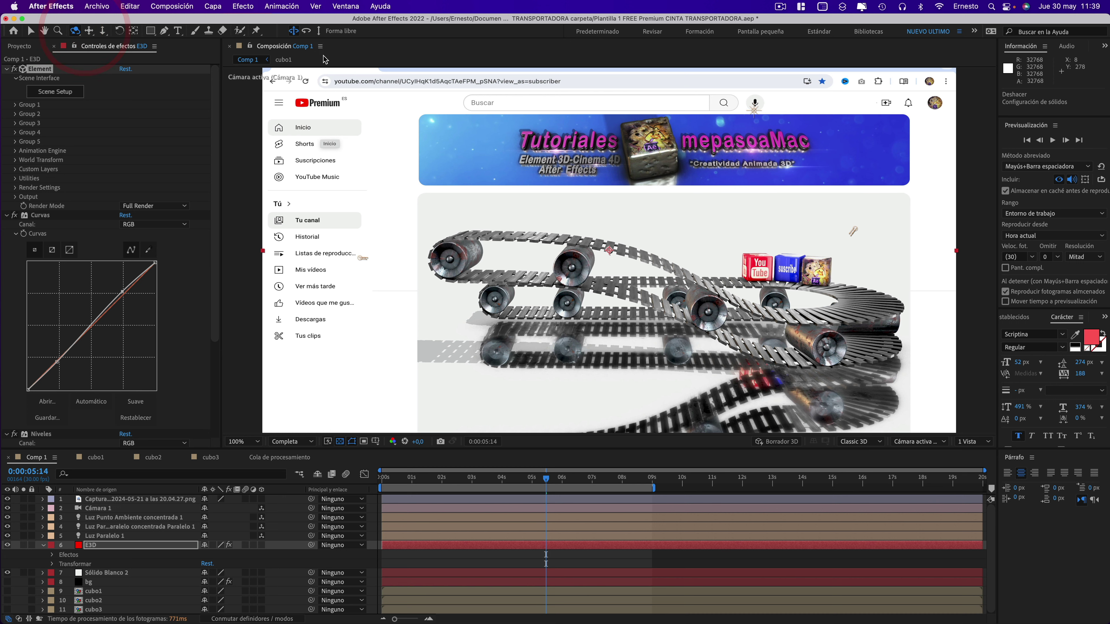
click(623, 243)
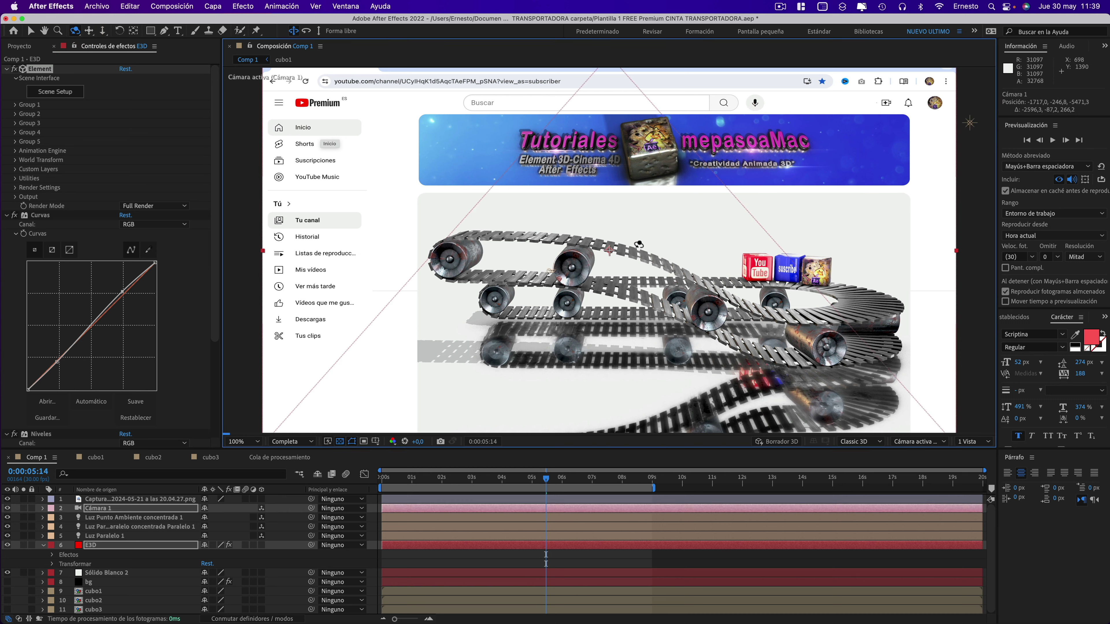
drag(639, 244, 668, 248)
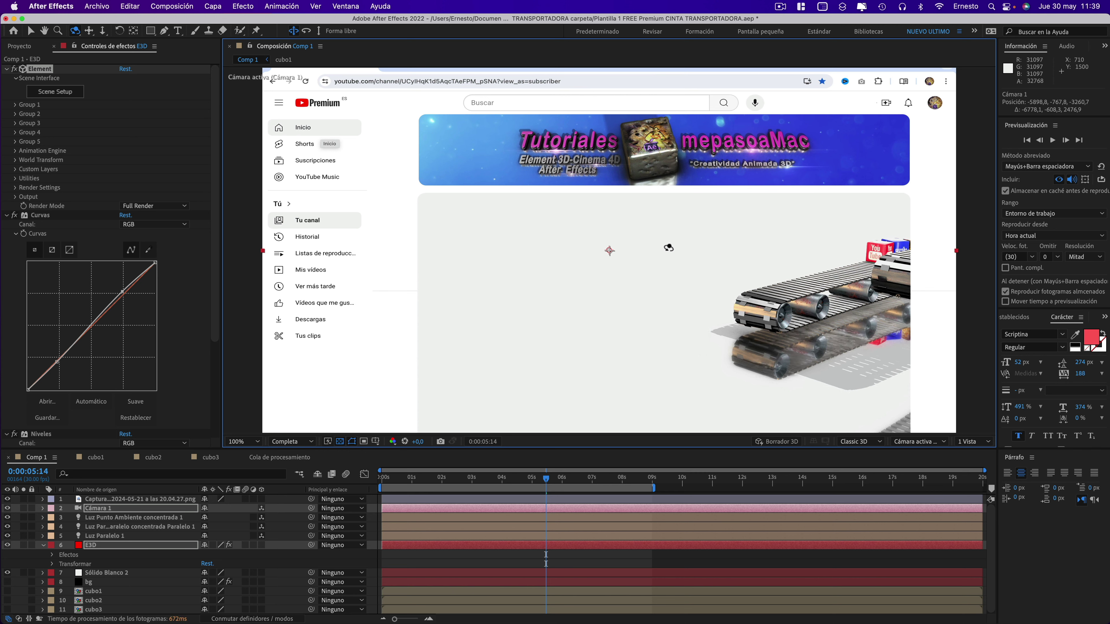
click(669, 247)
Pan and dolly Cámara 1 closer to -2845,8, -294,8, -3620,1, checking framing at 50% and 100%.
click(89, 31)
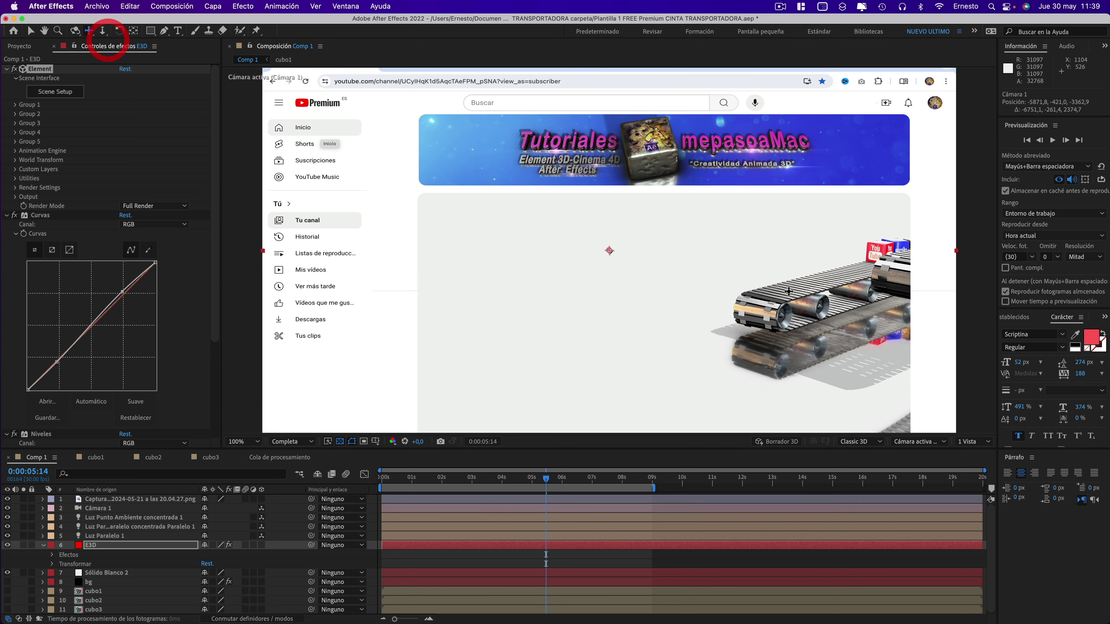
drag(631, 290, 622, 301)
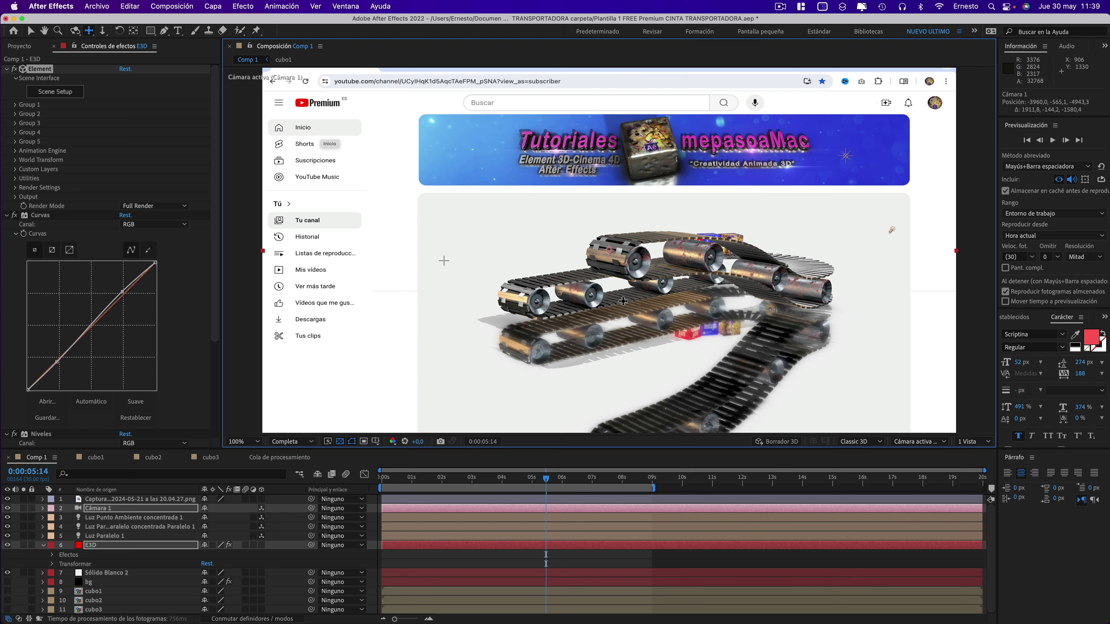
click(459, 207)
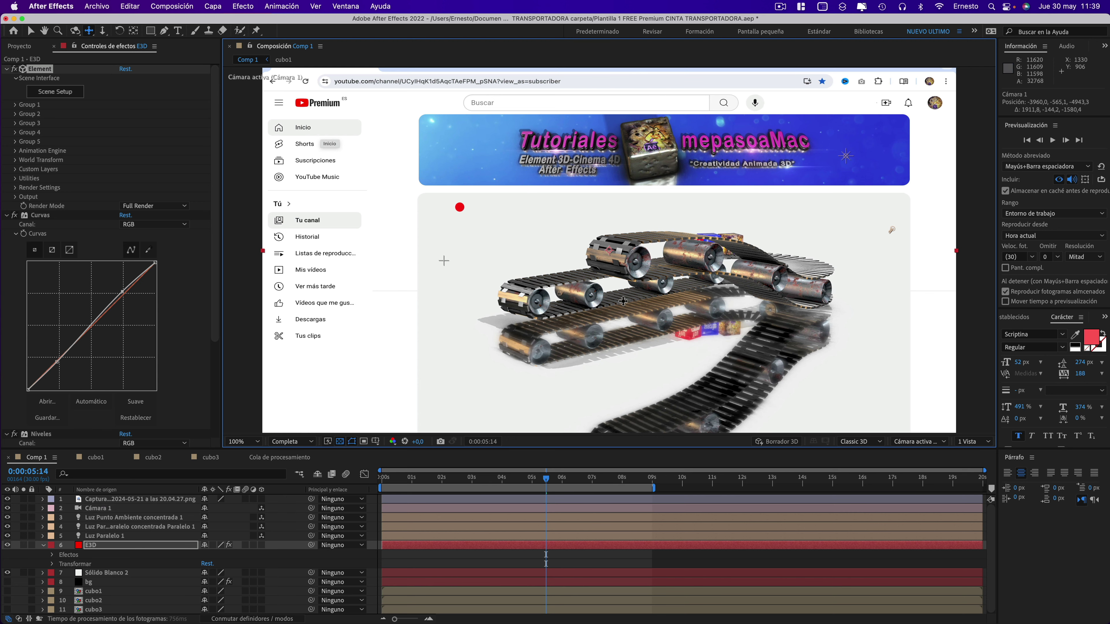
click(102, 30)
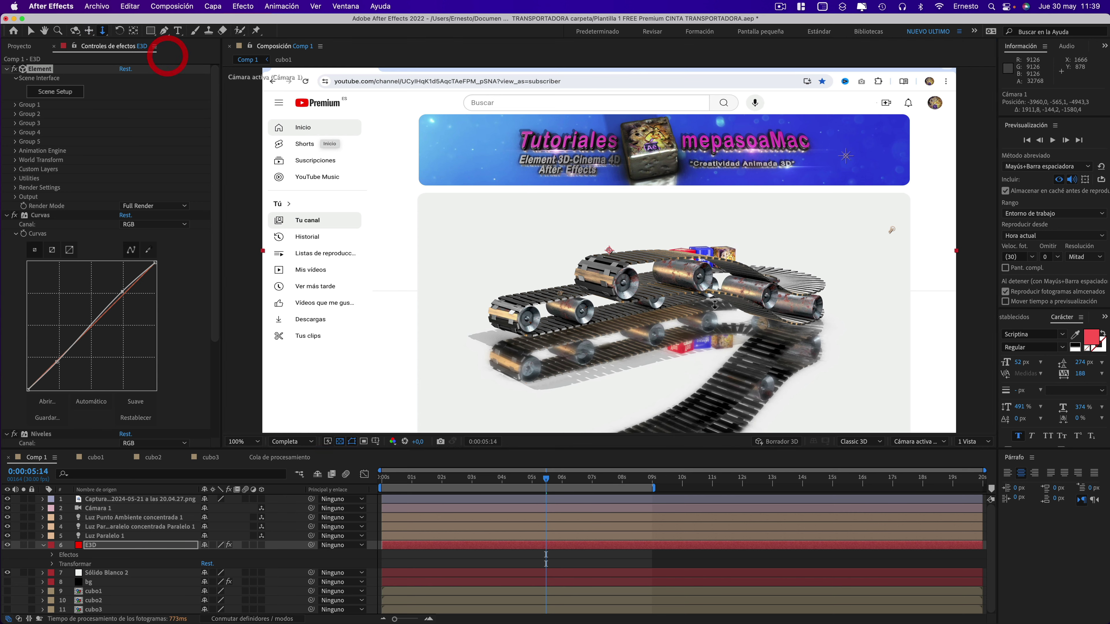
click(730, 263)
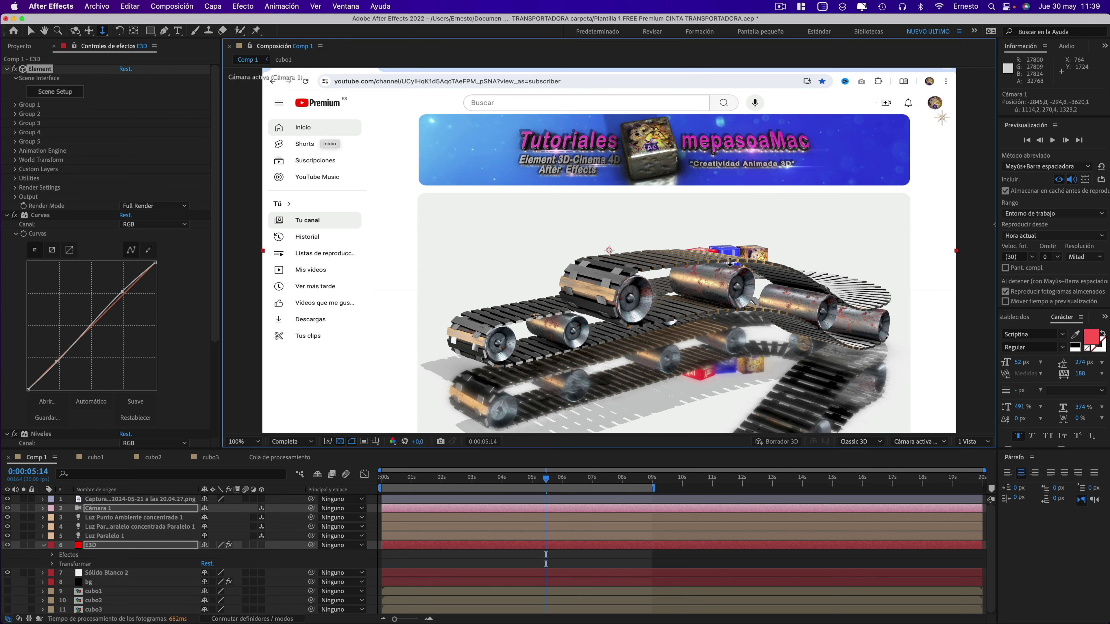
click(730, 263)
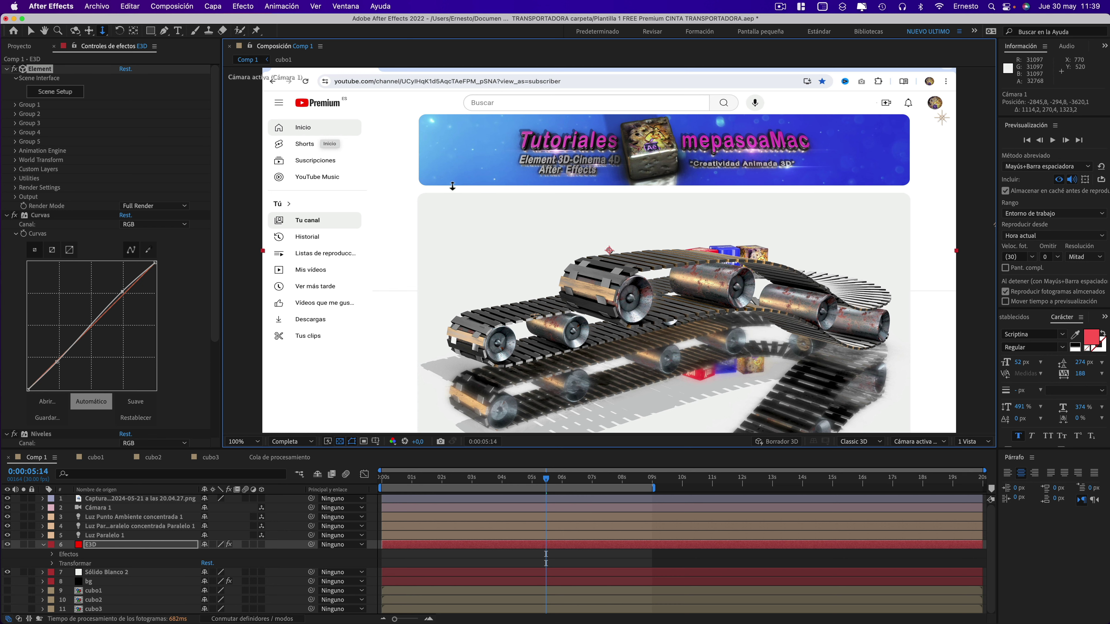
key(comma)
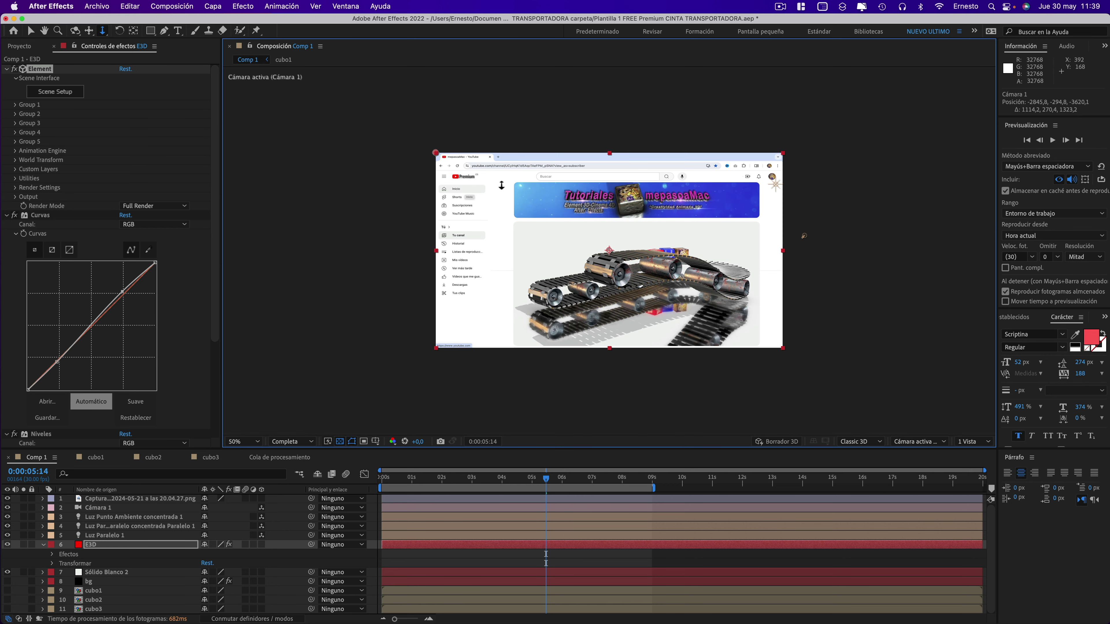
key(period)
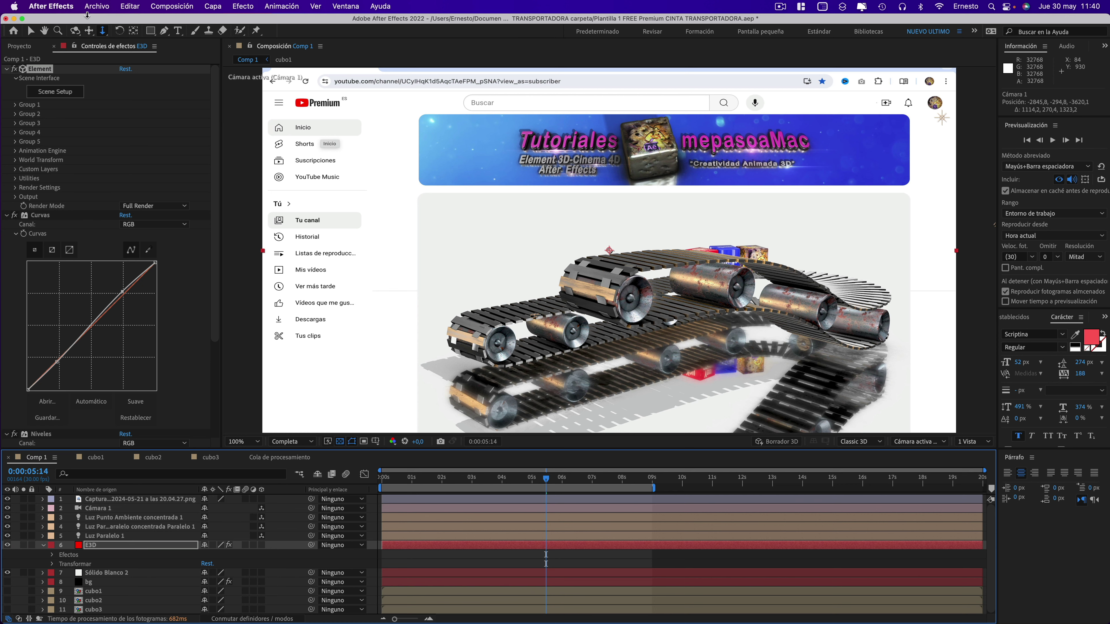
Import hojafotograficadoblada_00222.jpg from CAPTURAS > PRINCIPAL and place it as Comp 1's top layer.
click(96, 6)
mouse_move(227, 166)
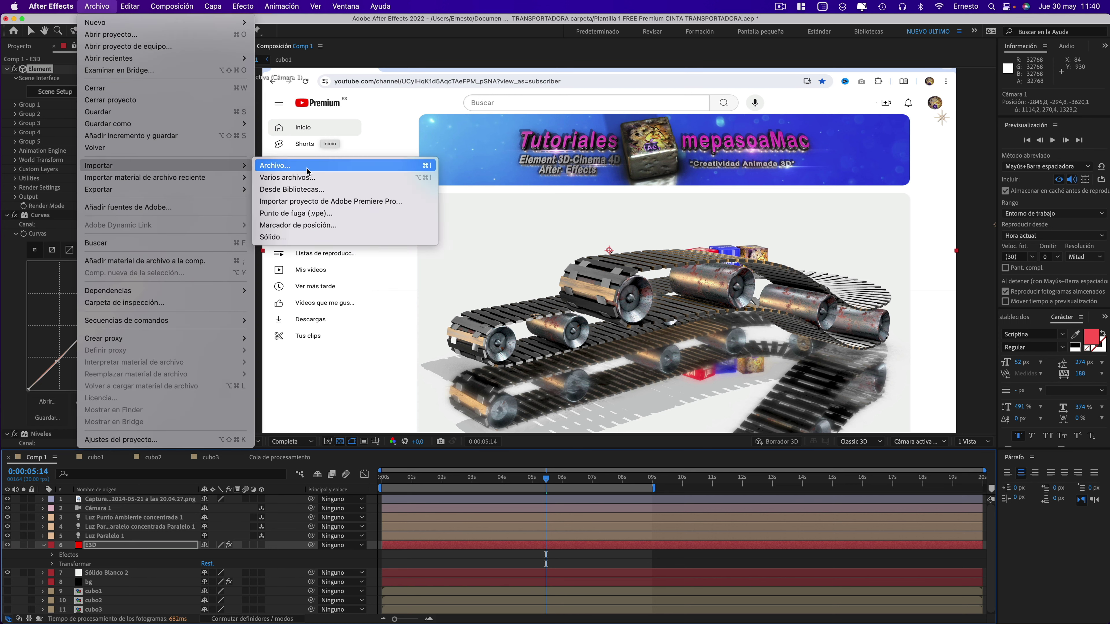
click(292, 167)
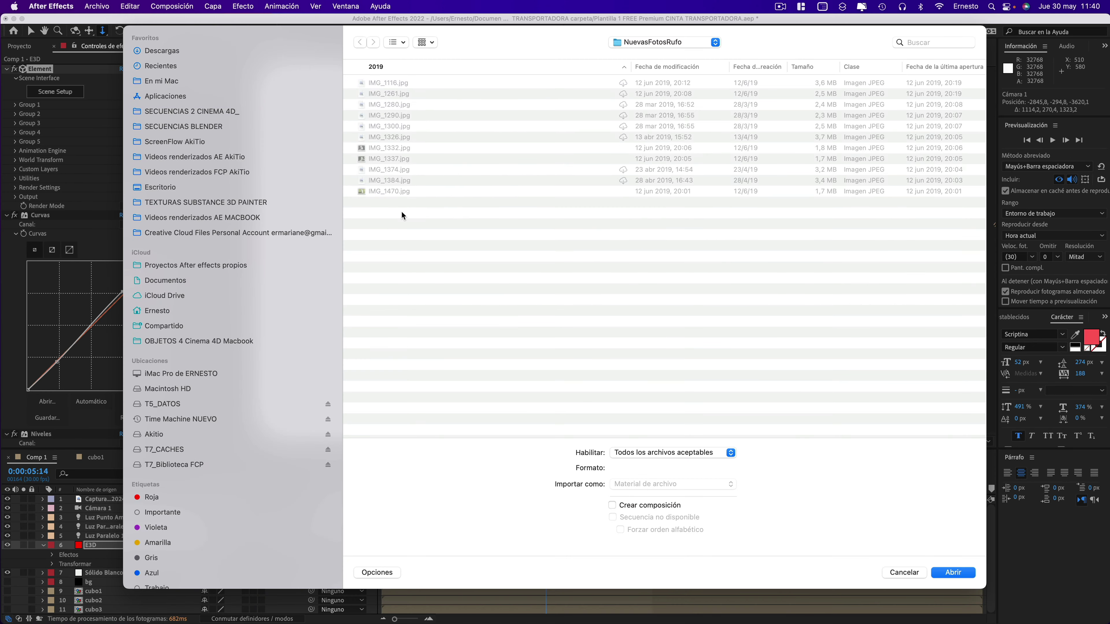
double_click(379, 90)
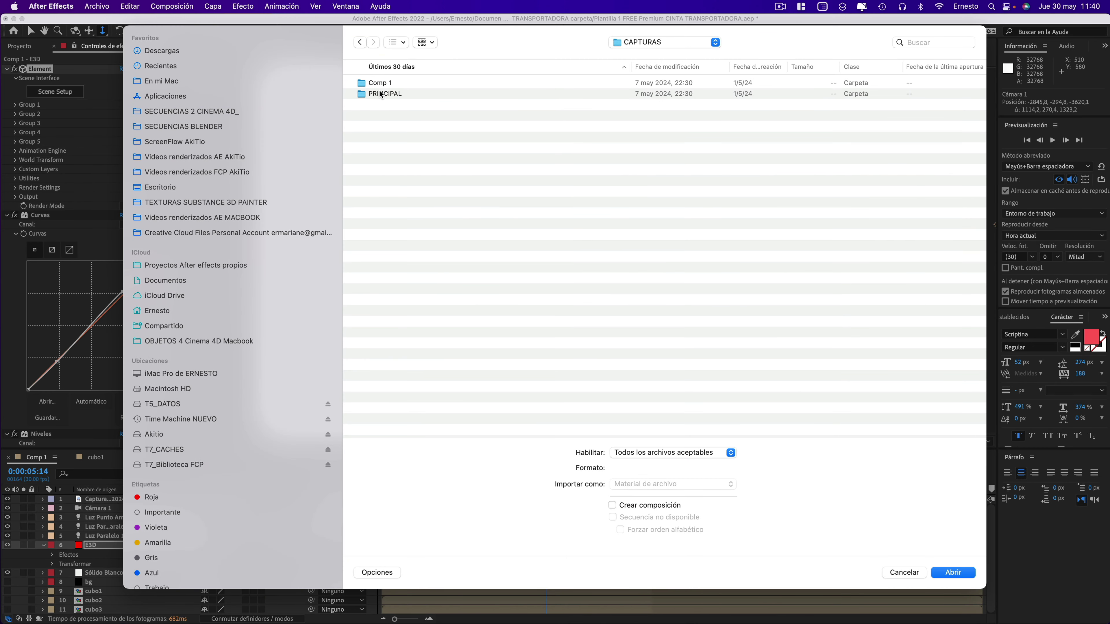
double_click(382, 94)
click(396, 83)
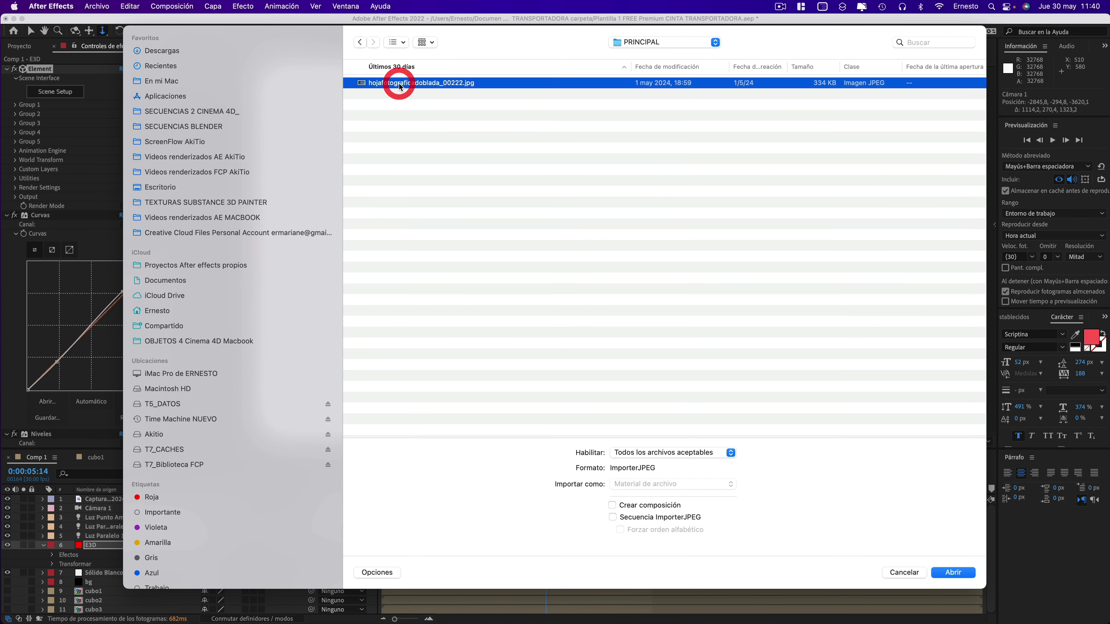
key(space)
key(space)
click(953, 572)
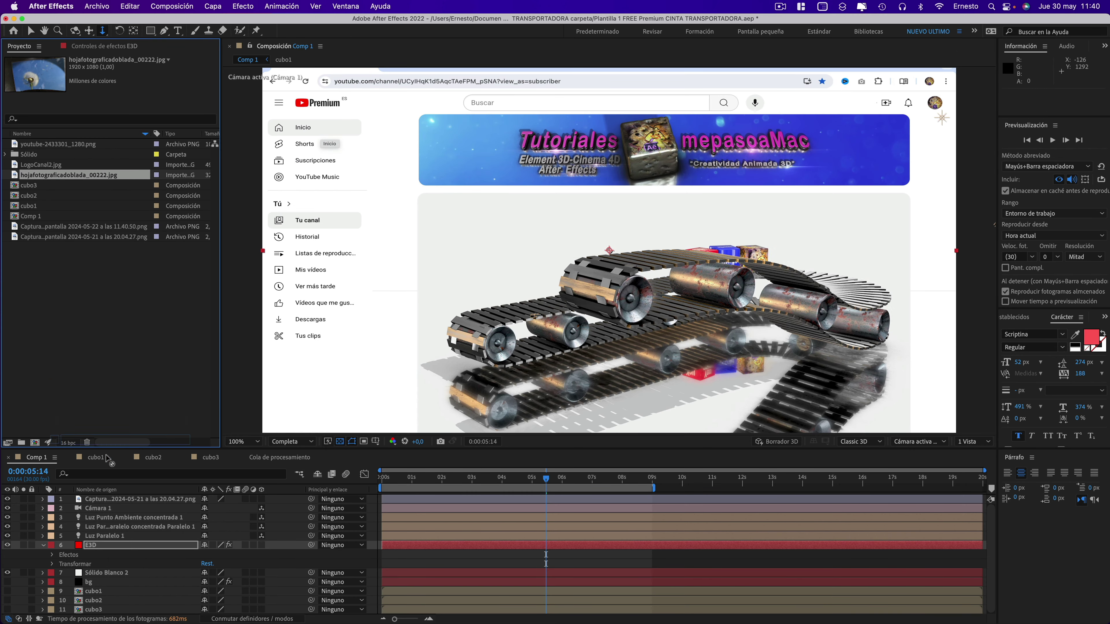
drag(107, 458, 111, 499)
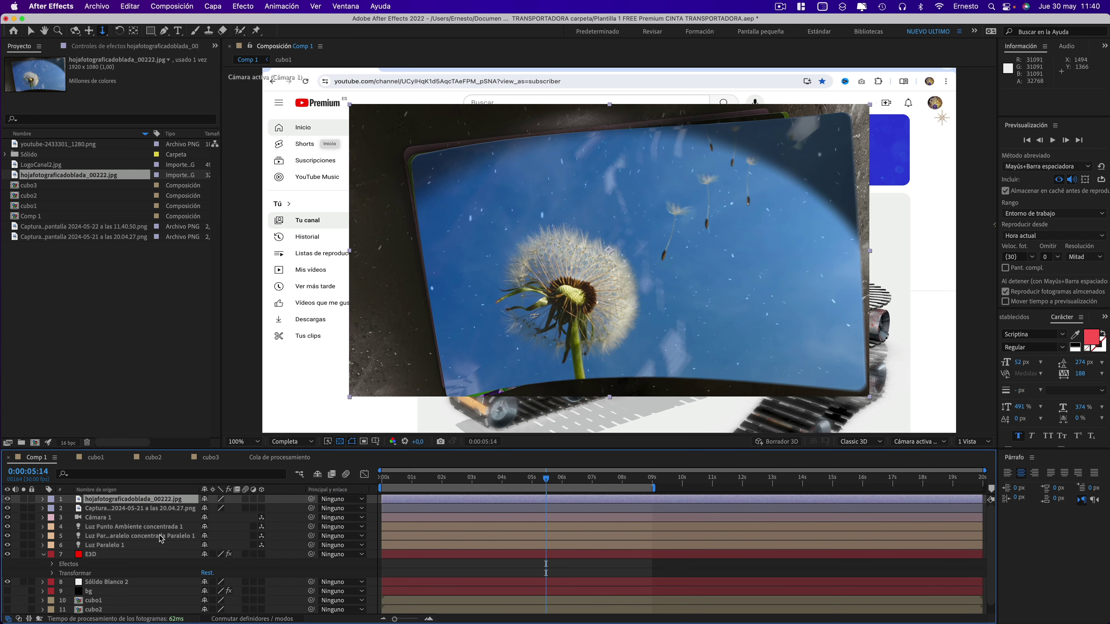
Fit the photo layer to the composition width and hide the YouTube screenshot layer 2.
right_click(127, 502)
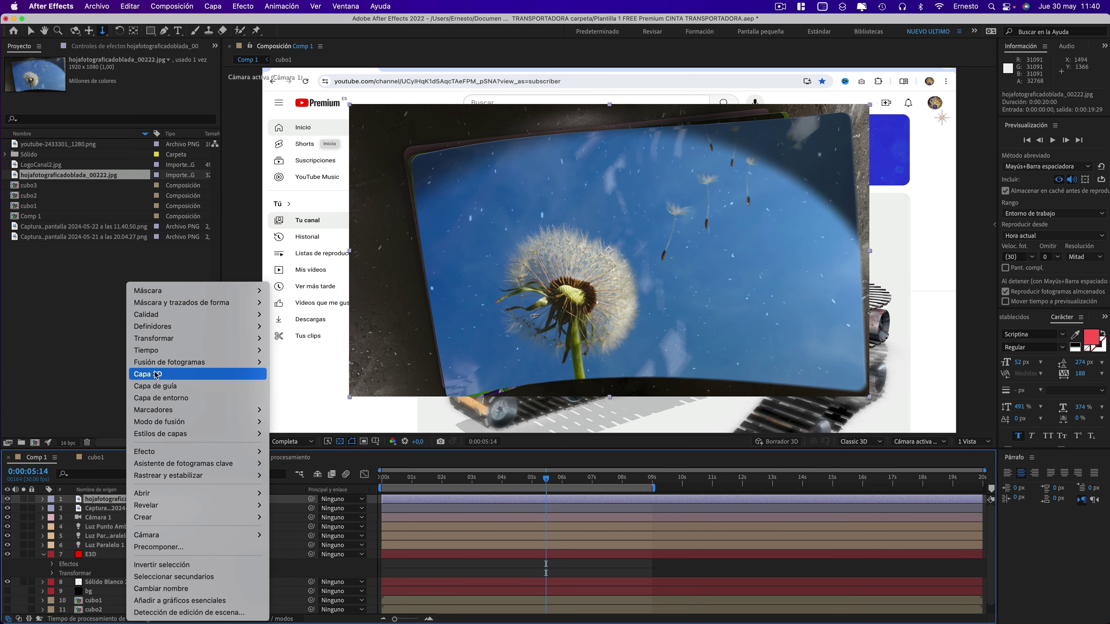
mouse_move(154, 351)
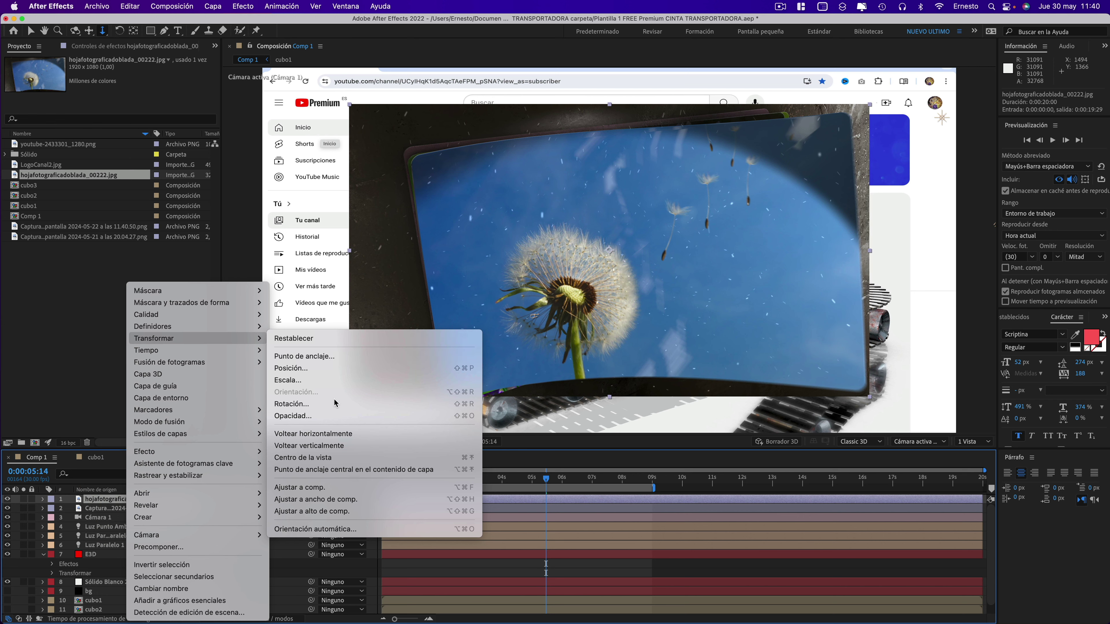
click(295, 504)
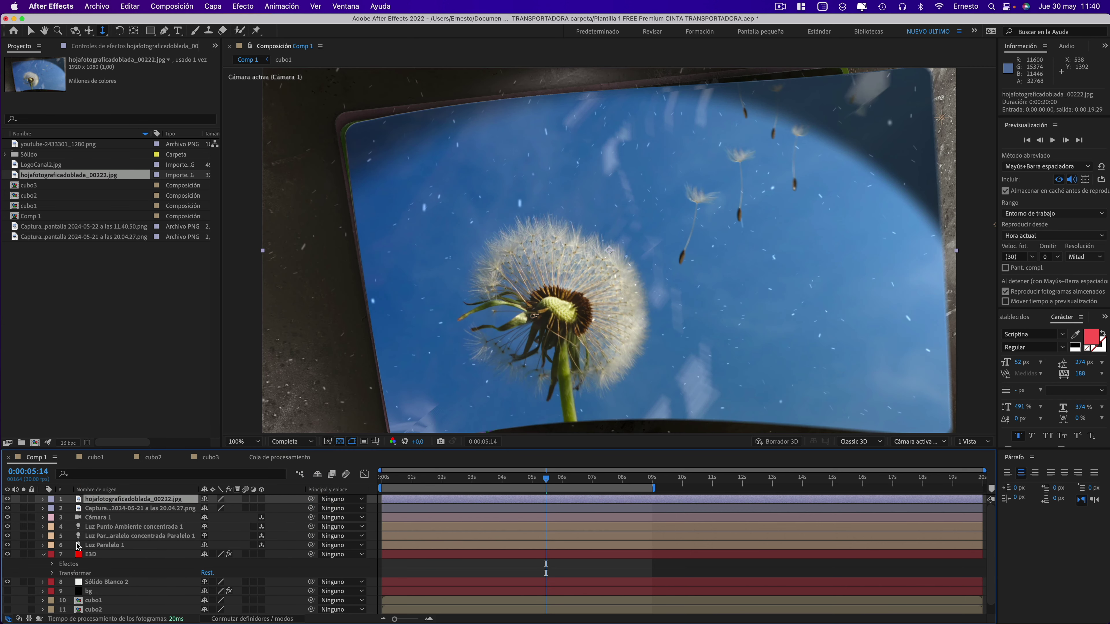
click(7, 508)
key(q)
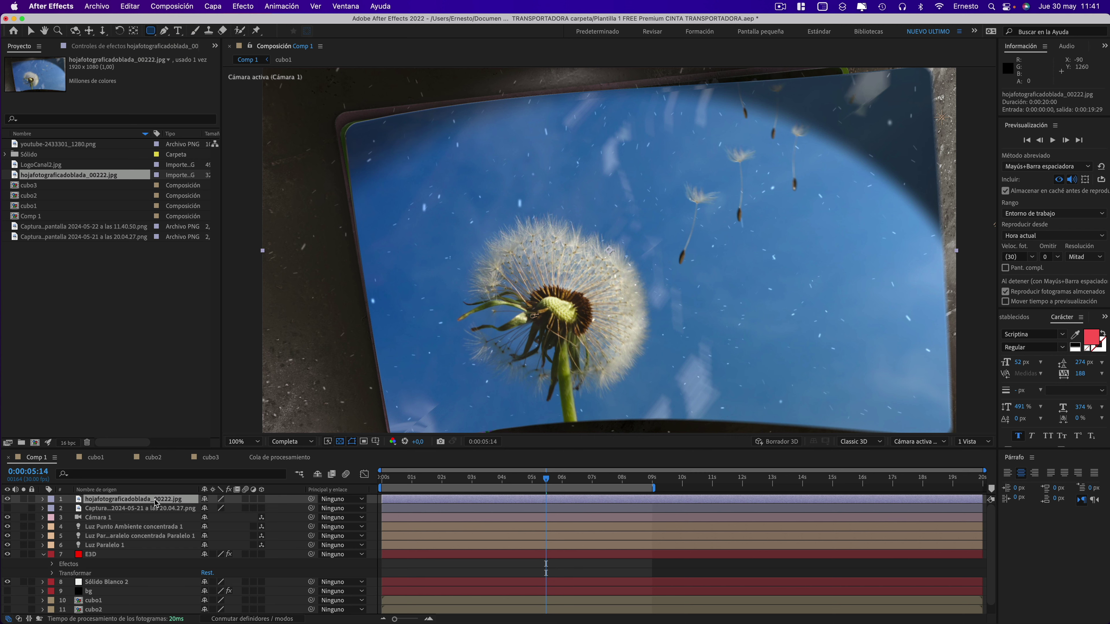
Draw an inverted rectangle mask over the conveyor, using 50% opacity while drawing, then 100%.
key(t)
drag(209, 510, 182, 510)
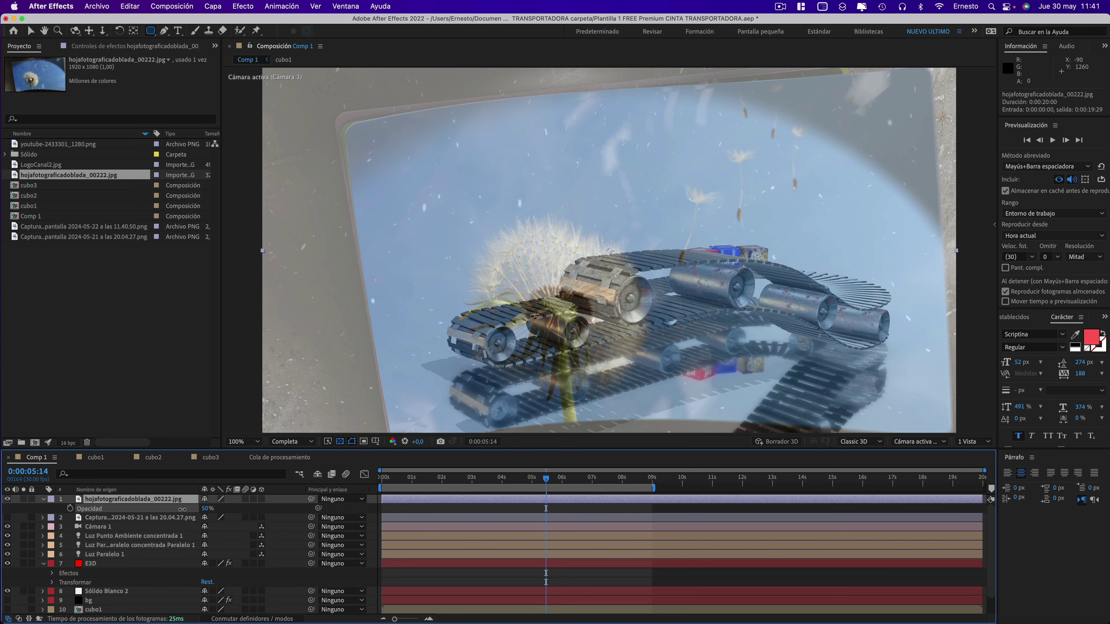
click(175, 509)
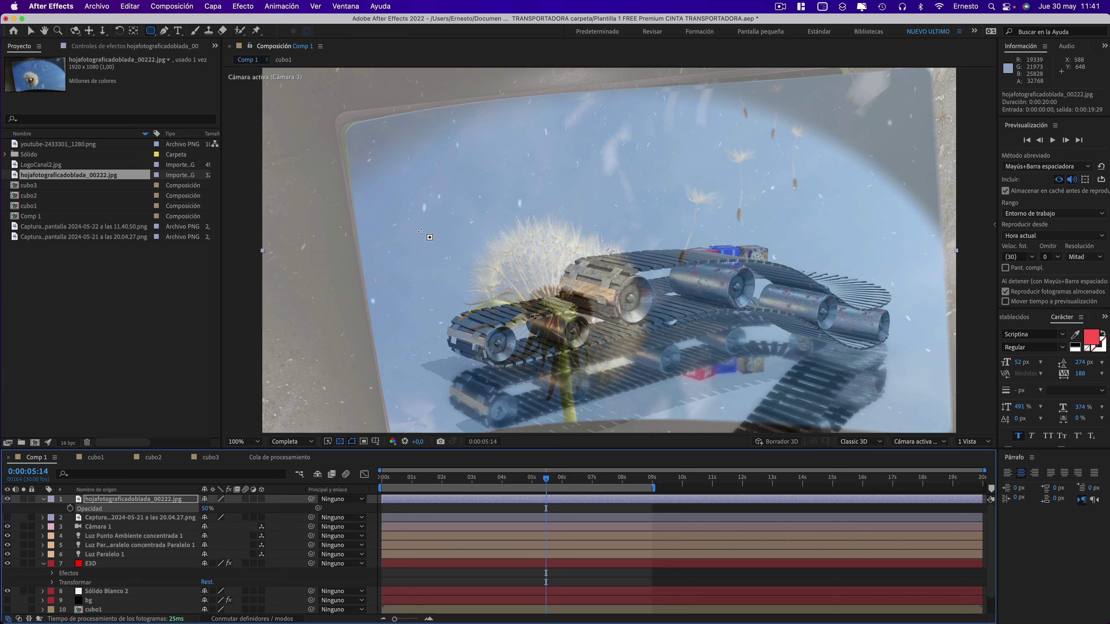
drag(415, 228, 930, 434)
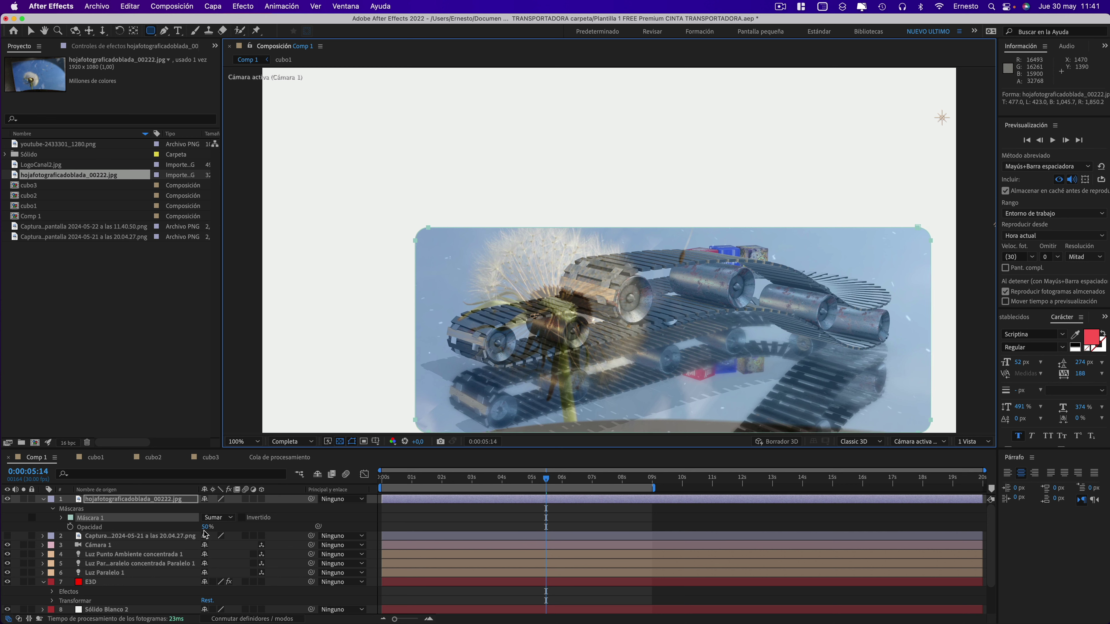
drag(205, 527, 232, 528)
click(243, 518)
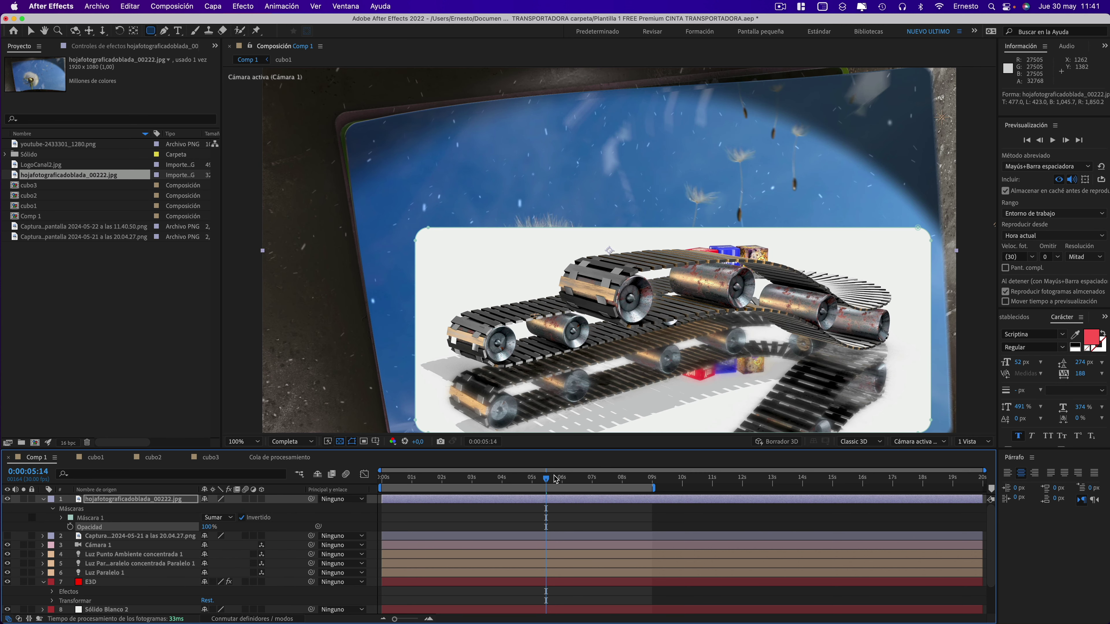
Preview the masked photo at 0:00:03:11, 0:00:01:17, 0:00:04:06 and 0:00:06:16.
click(484, 481)
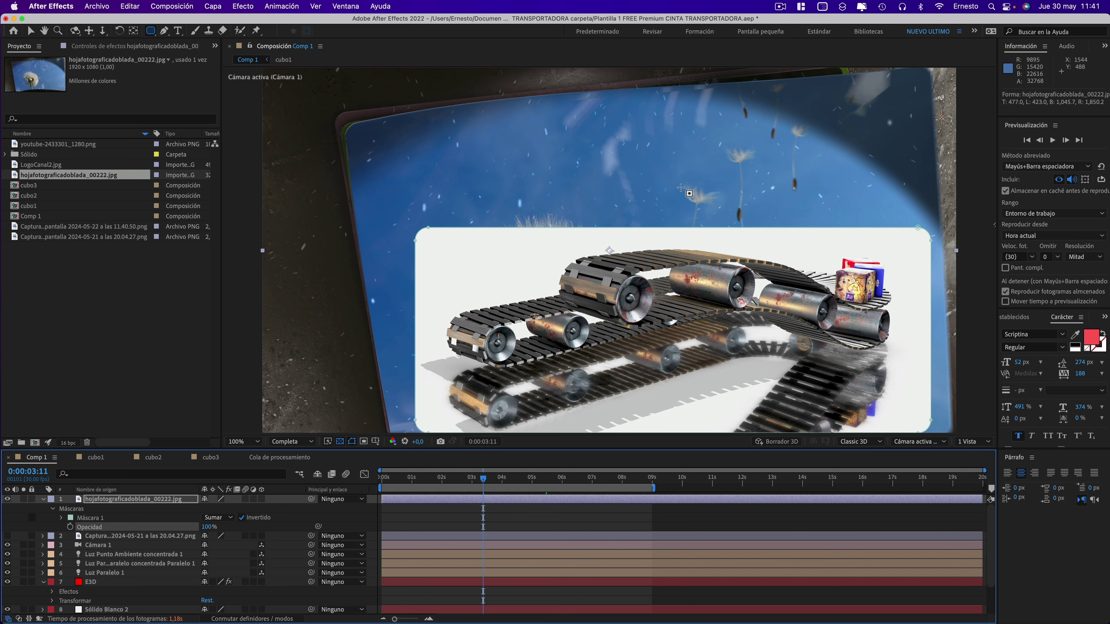
click(428, 478)
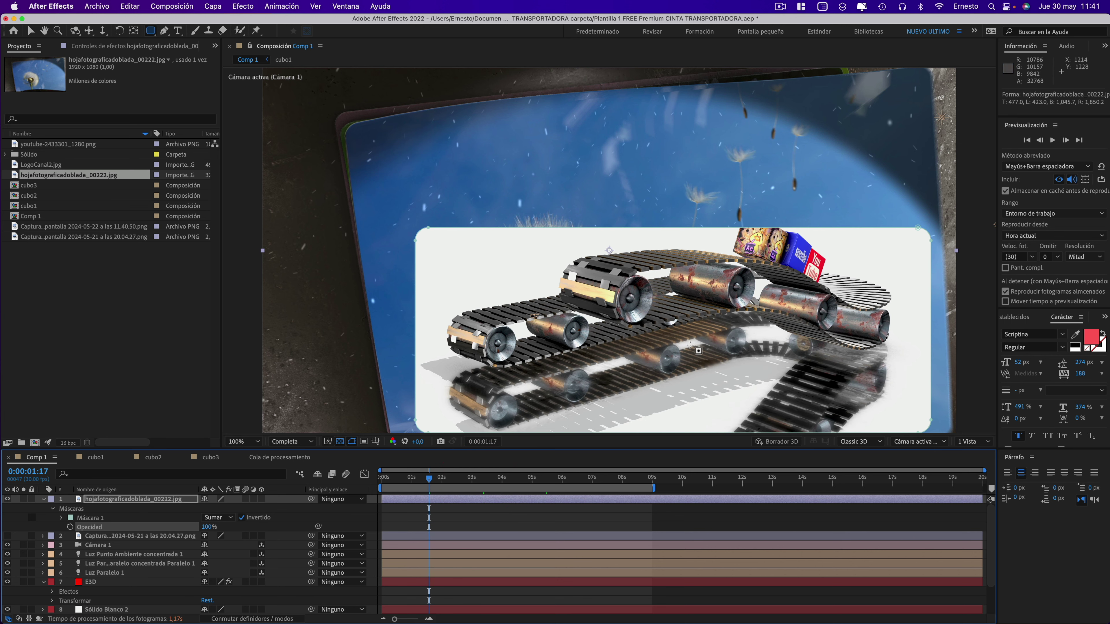
click(508, 479)
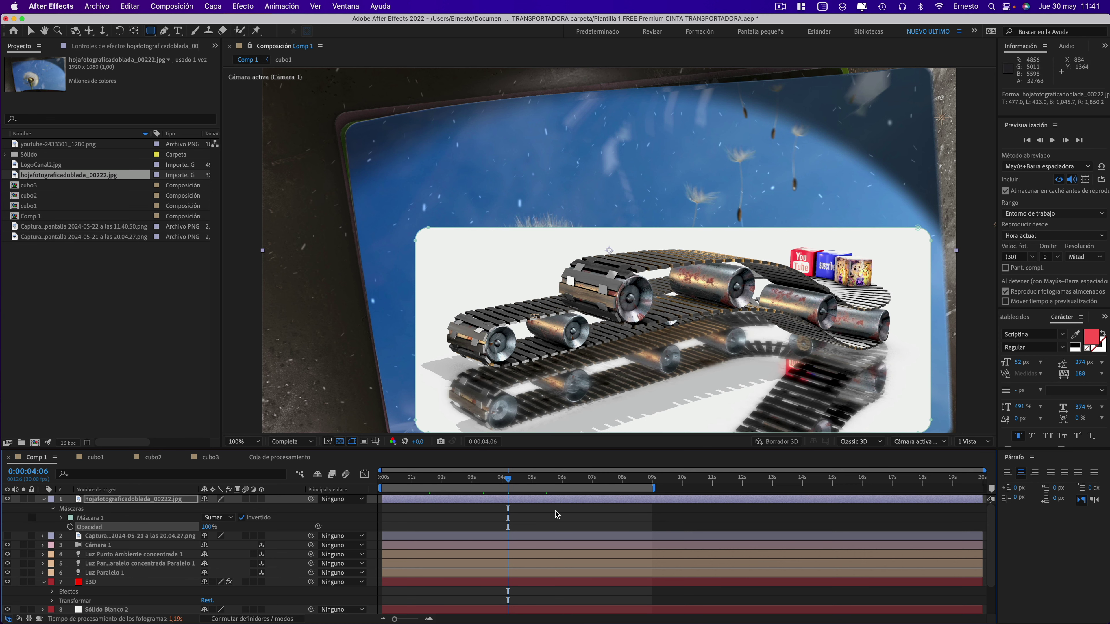
click(578, 478)
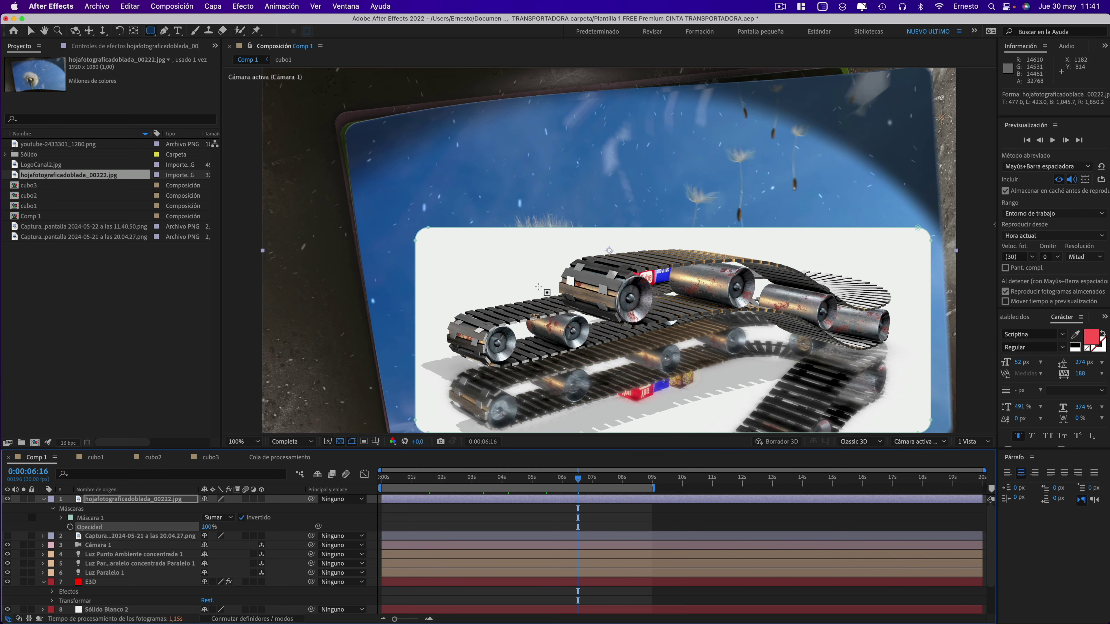
From Finder's PRUEBAS window, open Plantilla 2's CINTA TRANSPORTADORA .aep with After Effects 2022.
key(ctrl+Up)
click(915, 181)
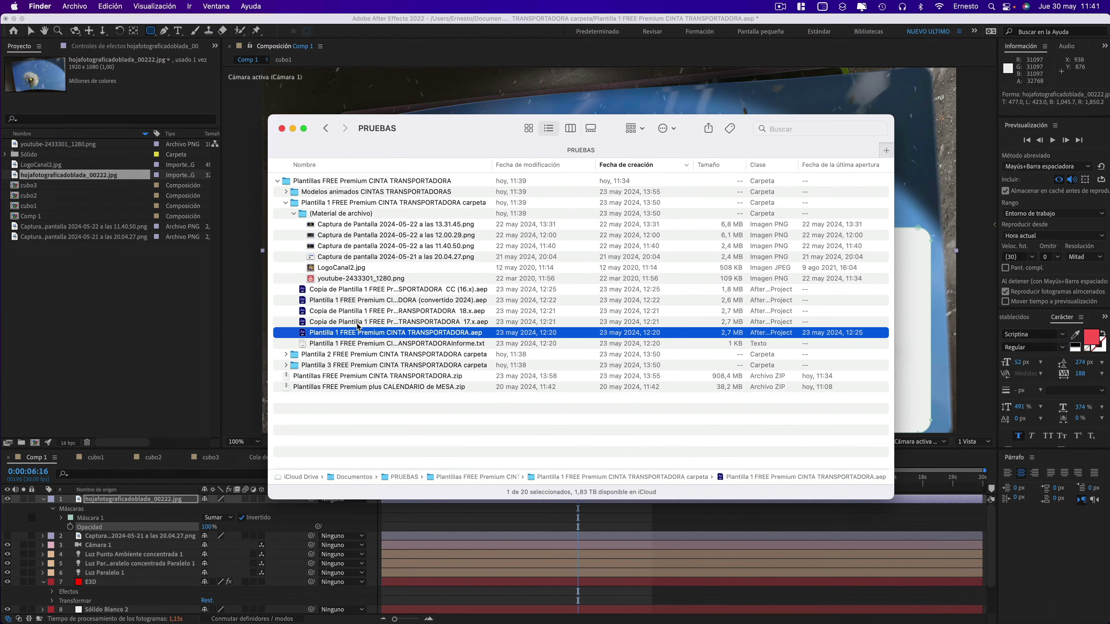
click(285, 203)
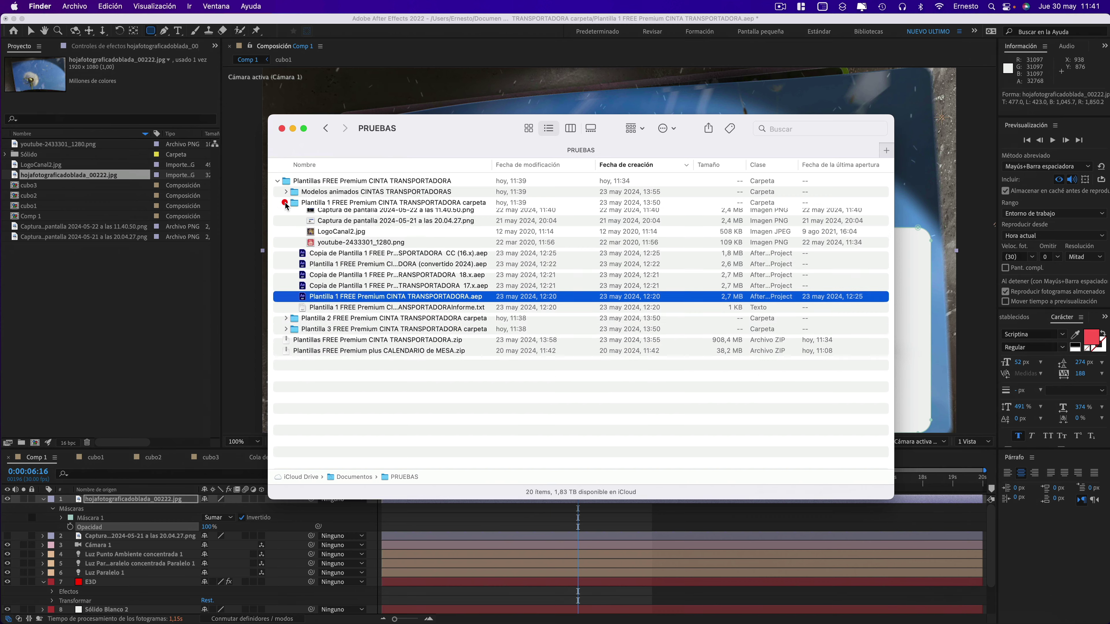
click(286, 213)
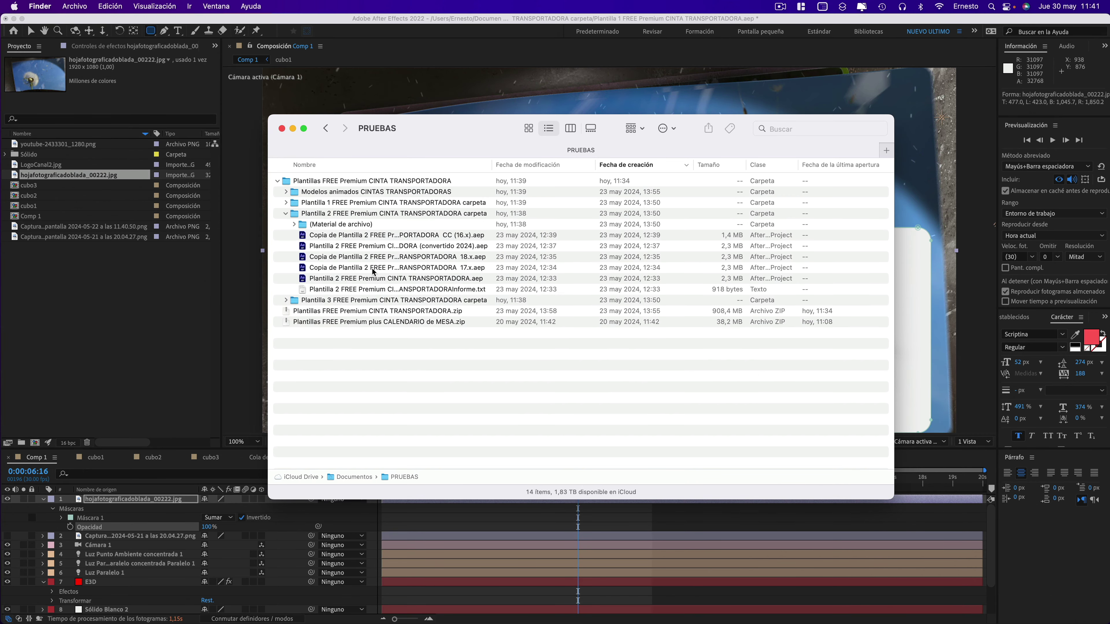
click(367, 280)
right_click(366, 280)
mouse_move(389, 294)
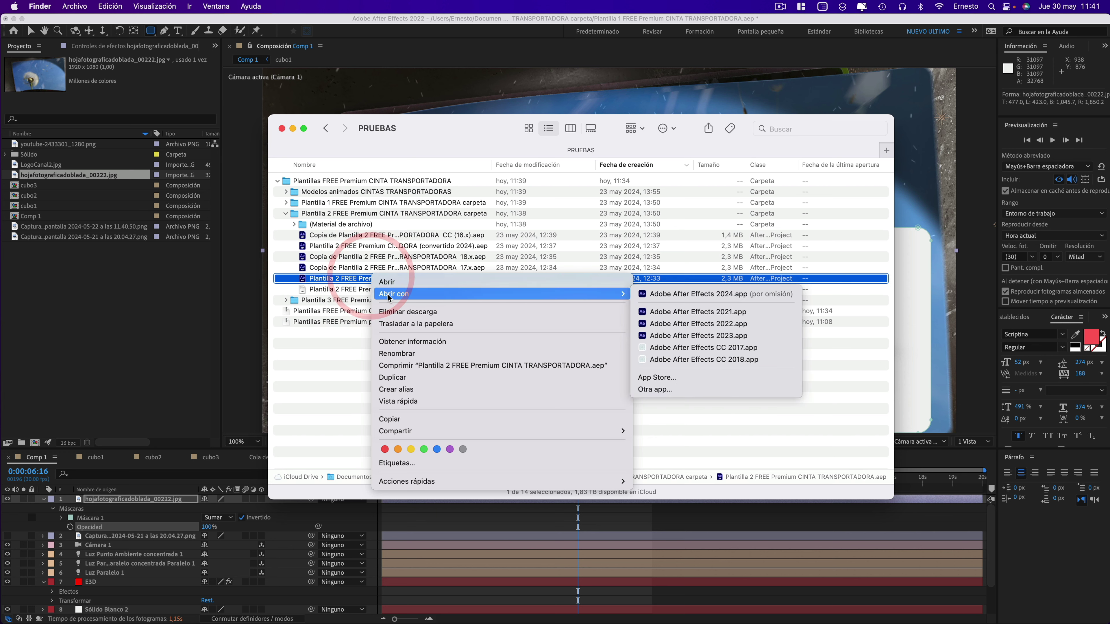
click(706, 324)
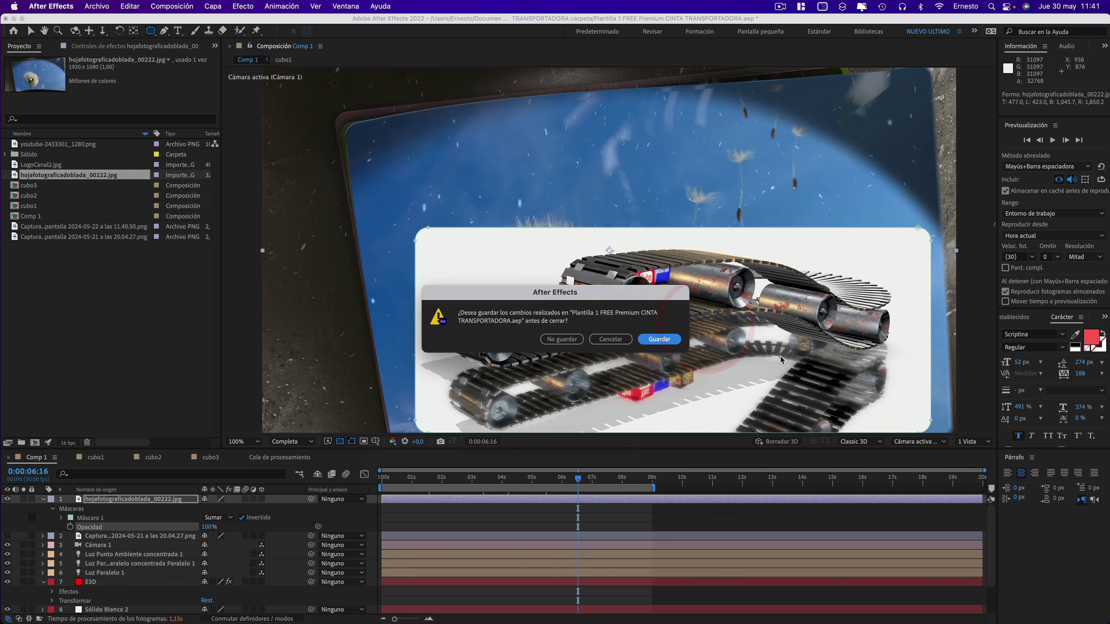
Close Plantilla 1 without saving, dismiss the RealFlow license warning, and select the E3D layer.
click(564, 340)
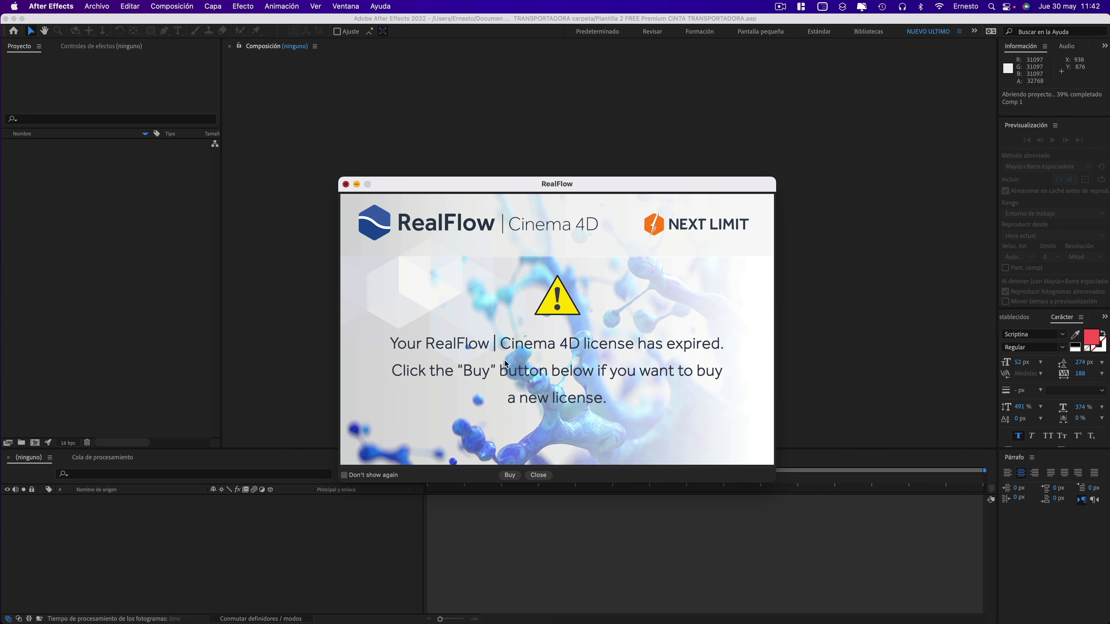
click(538, 475)
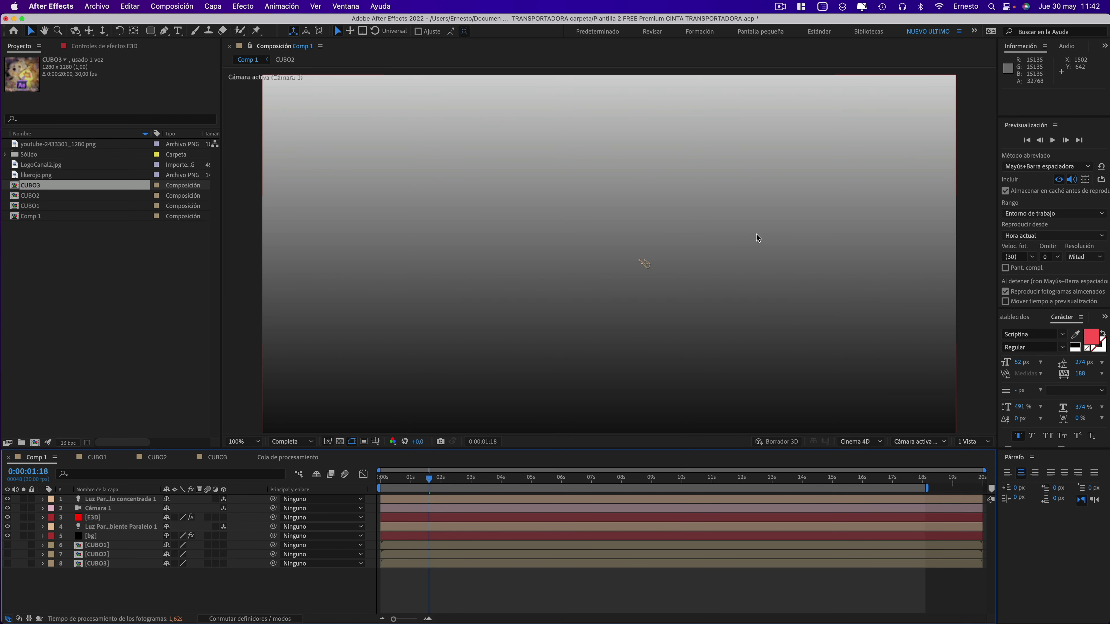
click(97, 518)
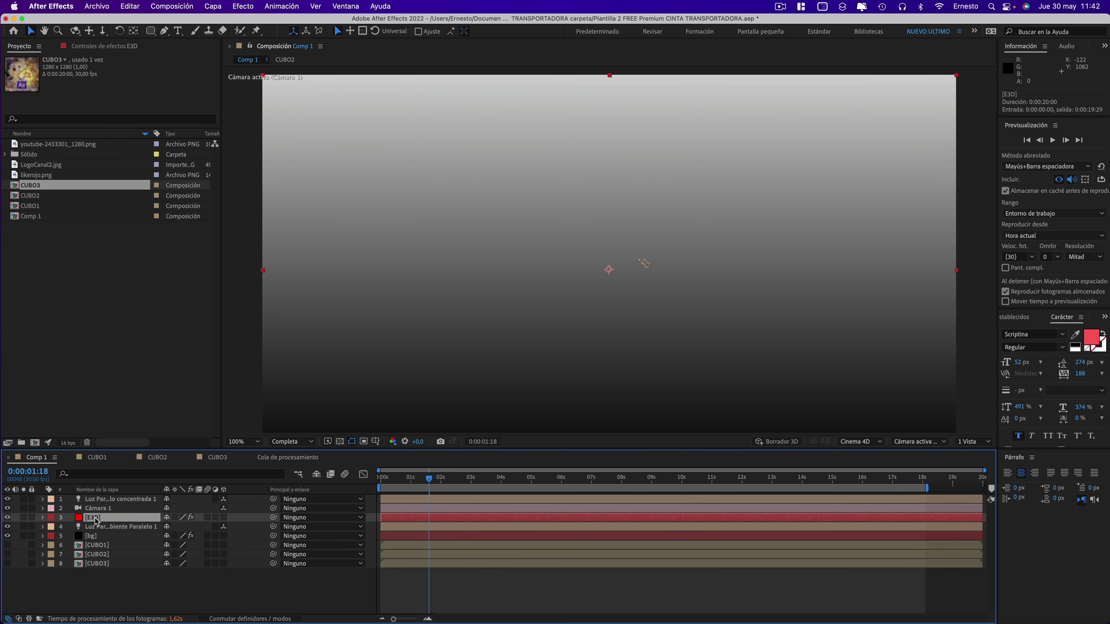
In Scene Setup, relink the missing model via Add Path to PRUEBAS' CINTA TRANSPORTADORA folder.
click(97, 46)
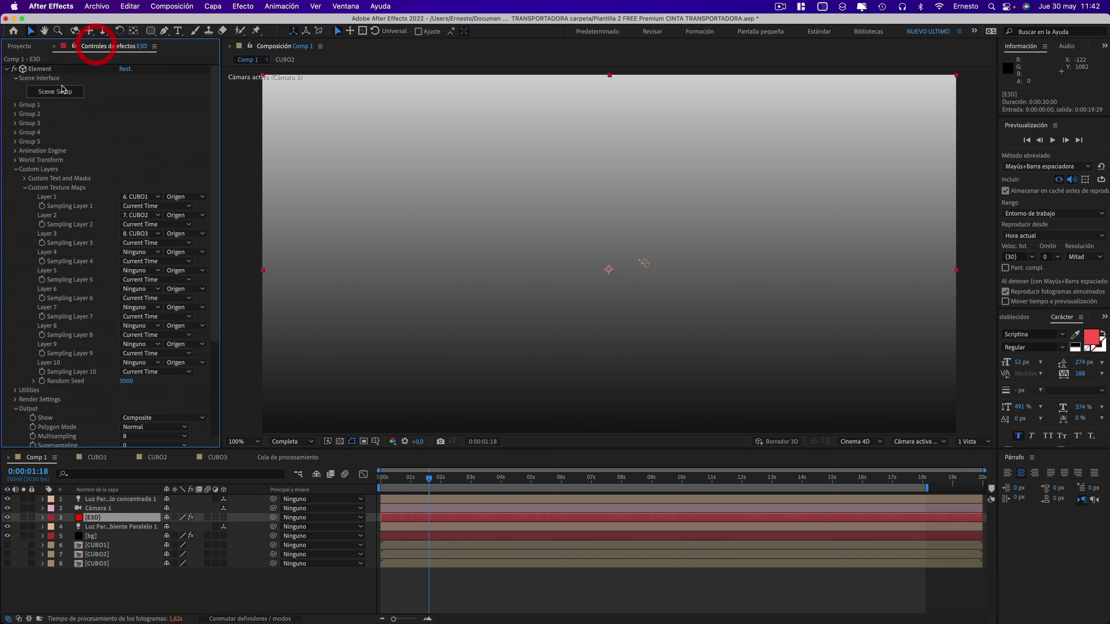
click(55, 91)
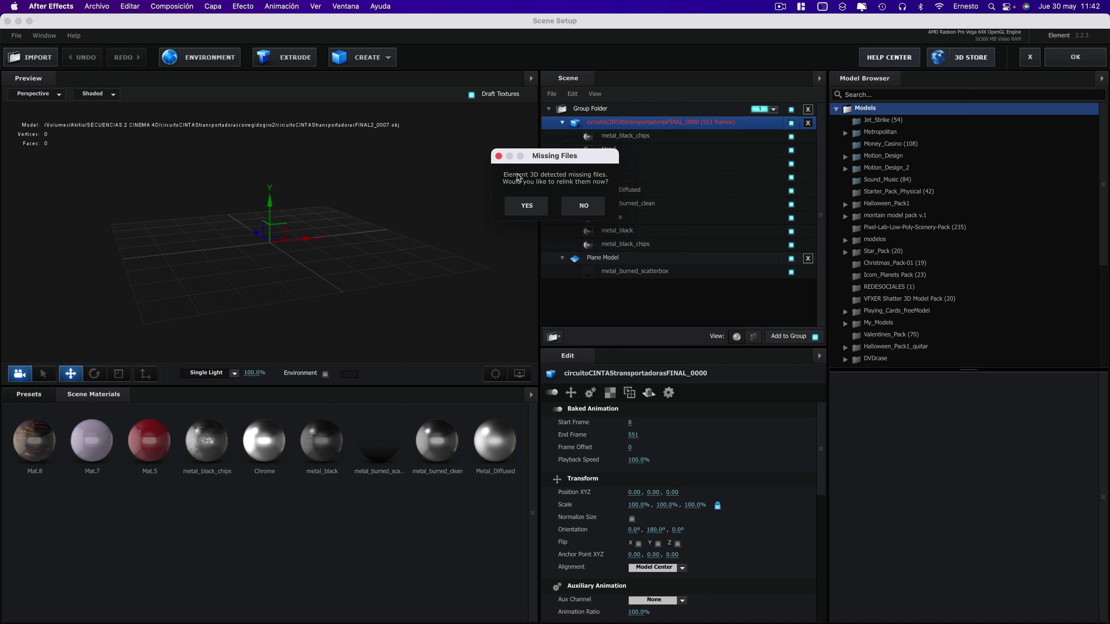
click(525, 208)
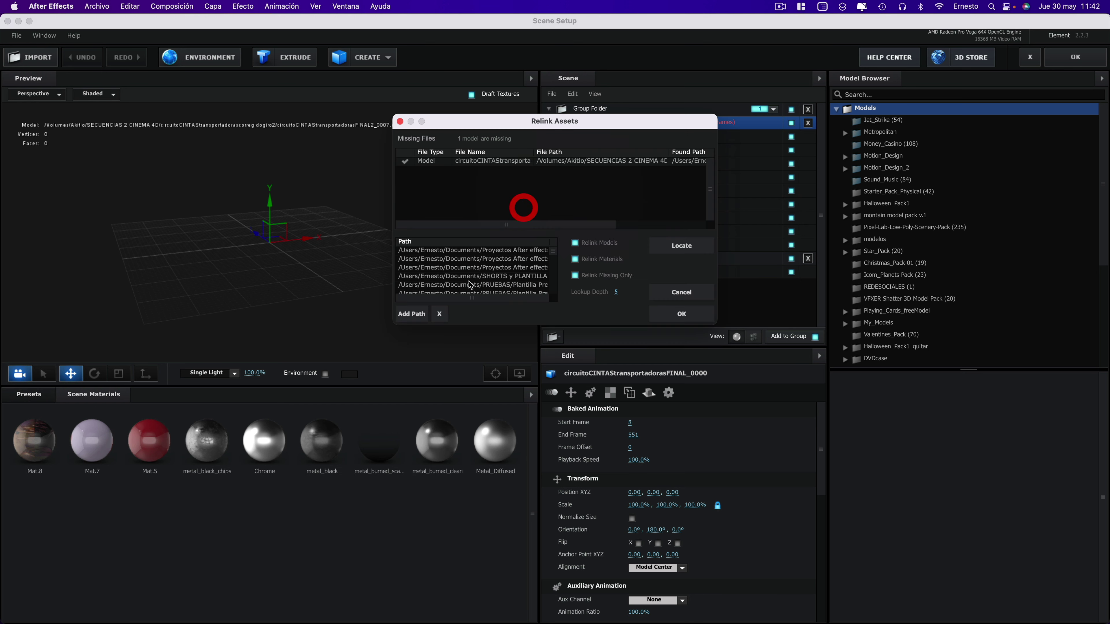
click(406, 314)
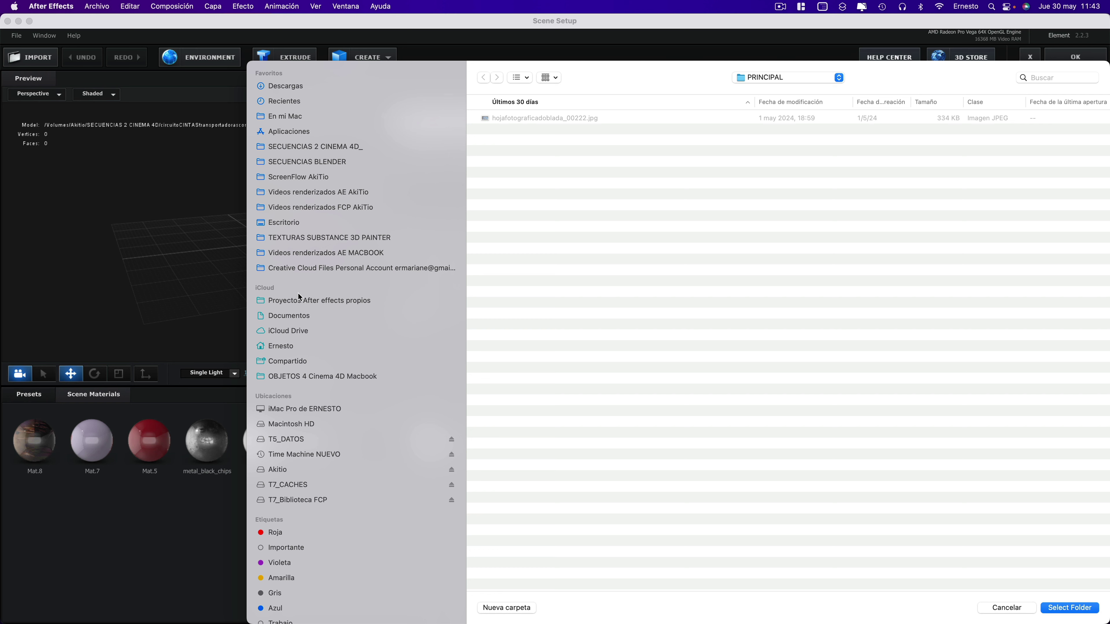
click(294, 316)
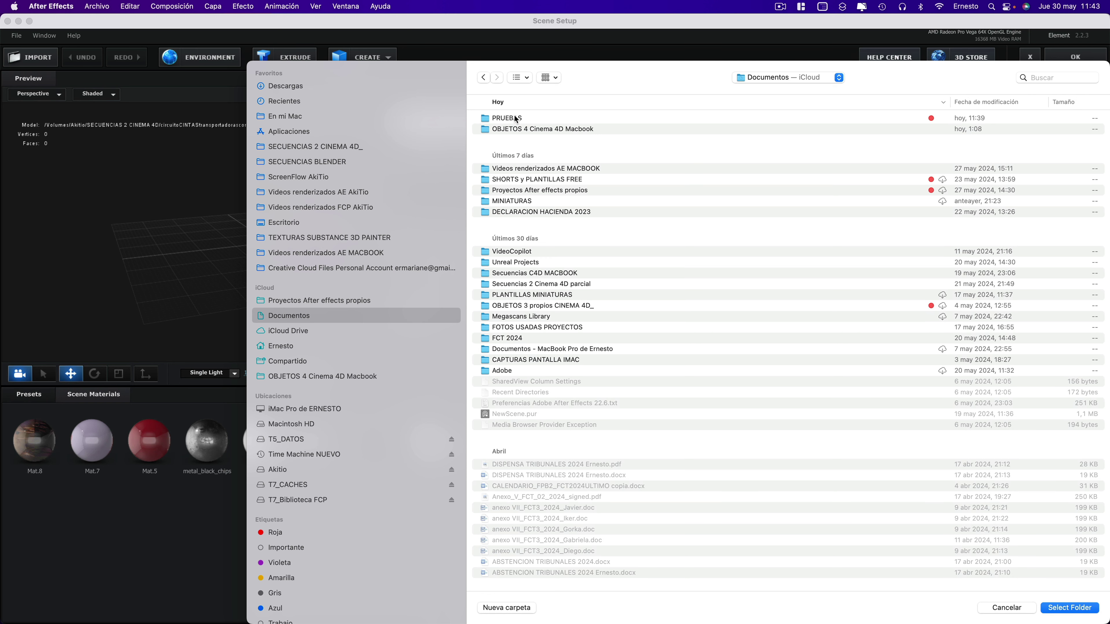
double_click(514, 117)
click(542, 119)
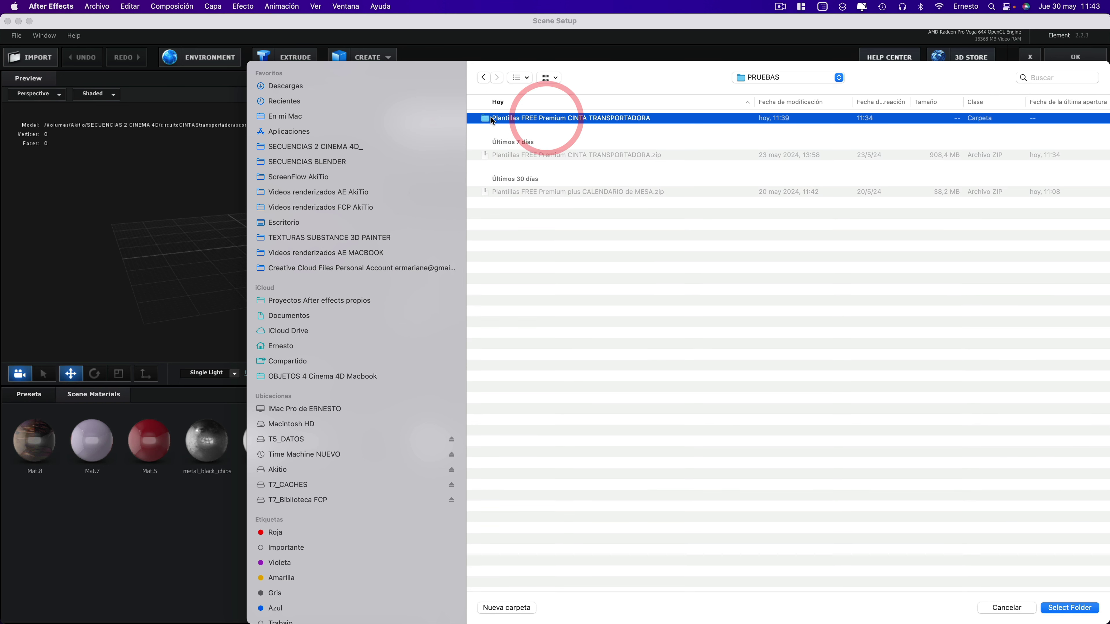
click(1065, 612)
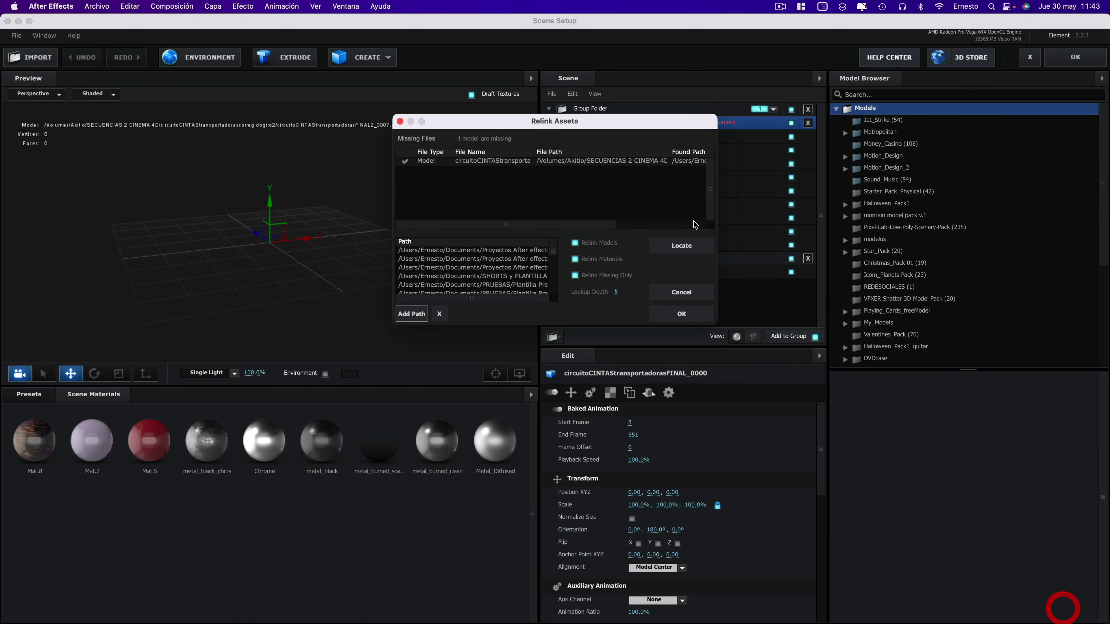
click(691, 312)
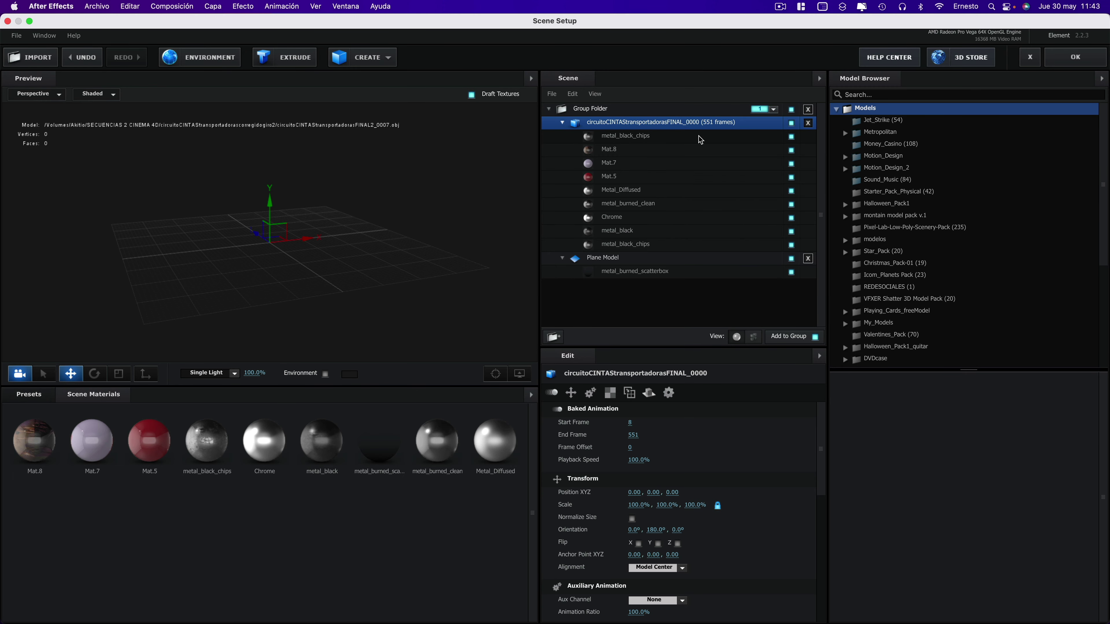
click(651, 137)
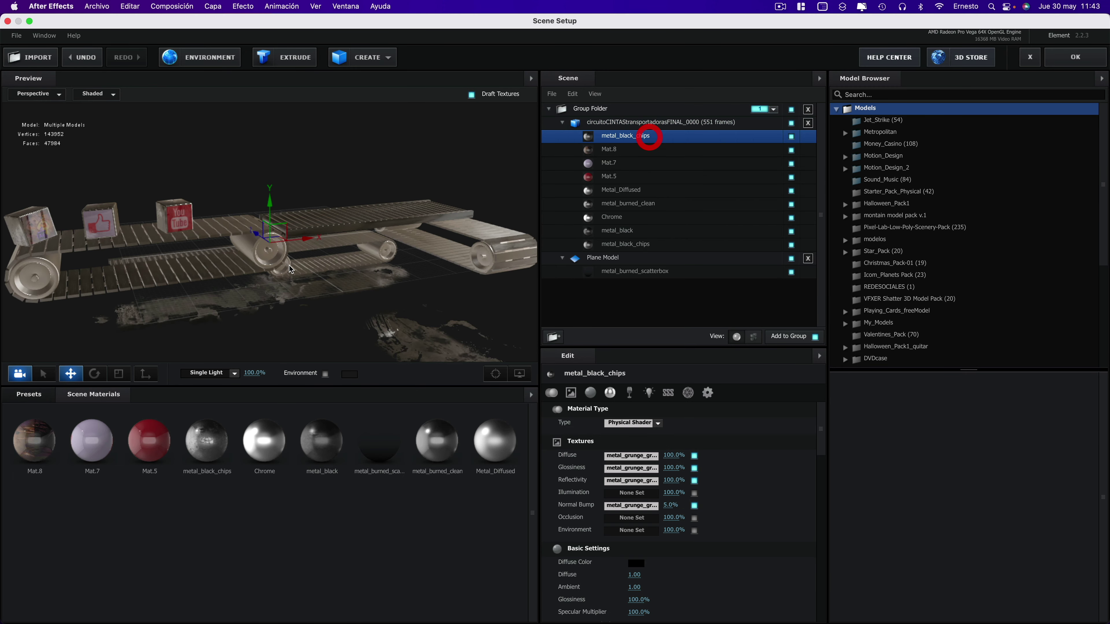
click(1057, 63)
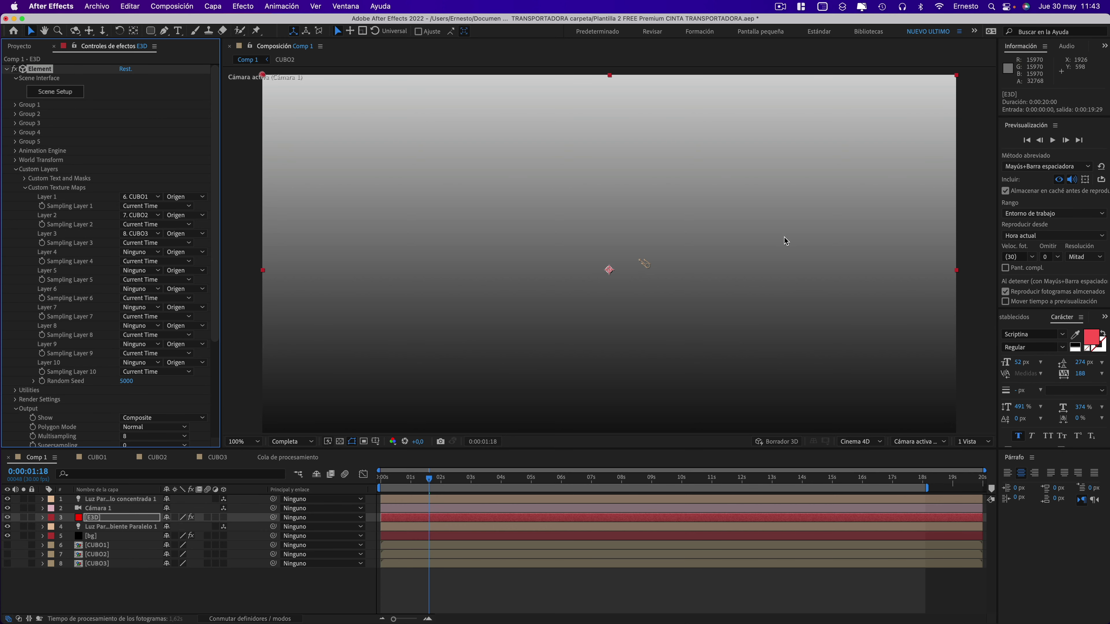
Scrub Comp 1 between about 4 and 6 seconds, then open the CUBO1 composition.
click(553, 477)
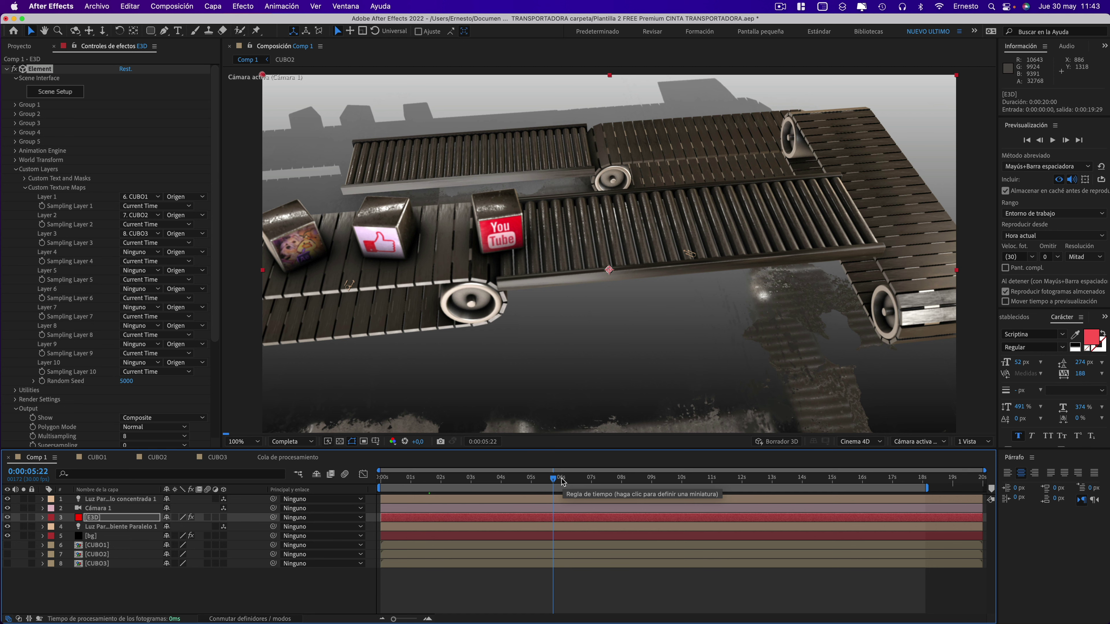
drag(563, 481, 510, 481)
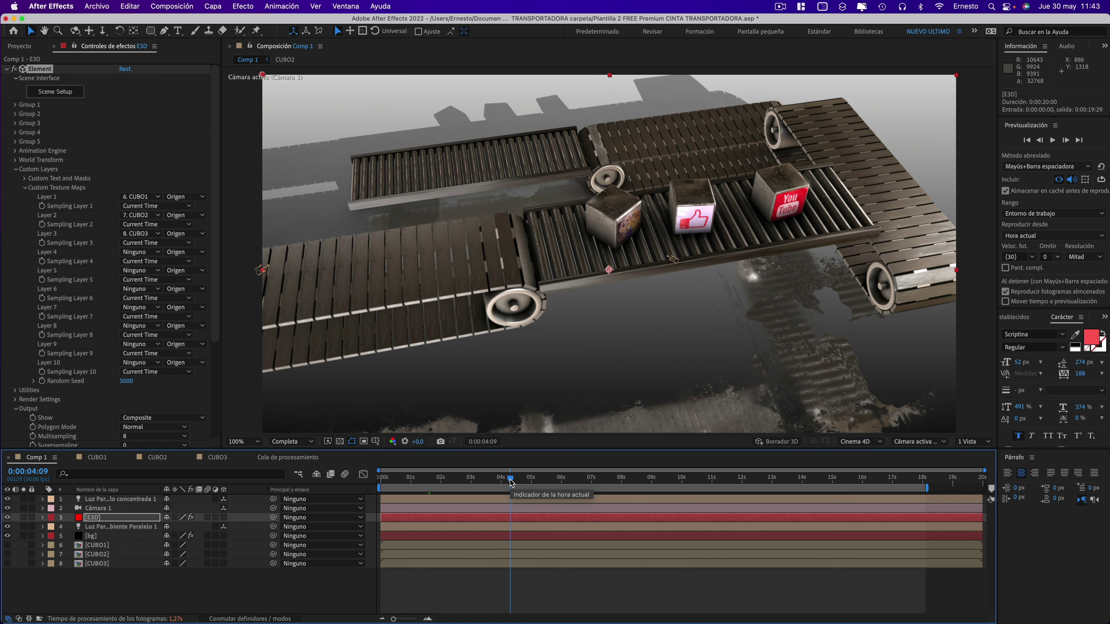
click(97, 457)
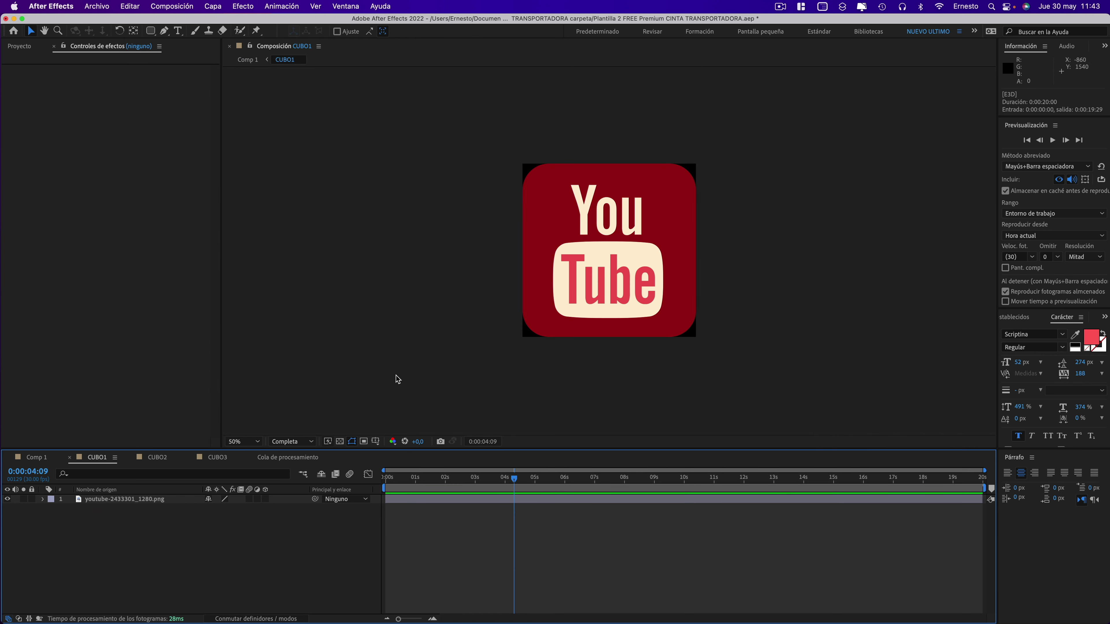
Import Logo360canal.png from Documentos, add it atop CUBO1 and enlarge it over the YouTube logo.
click(100, 7)
mouse_move(131, 166)
click(315, 168)
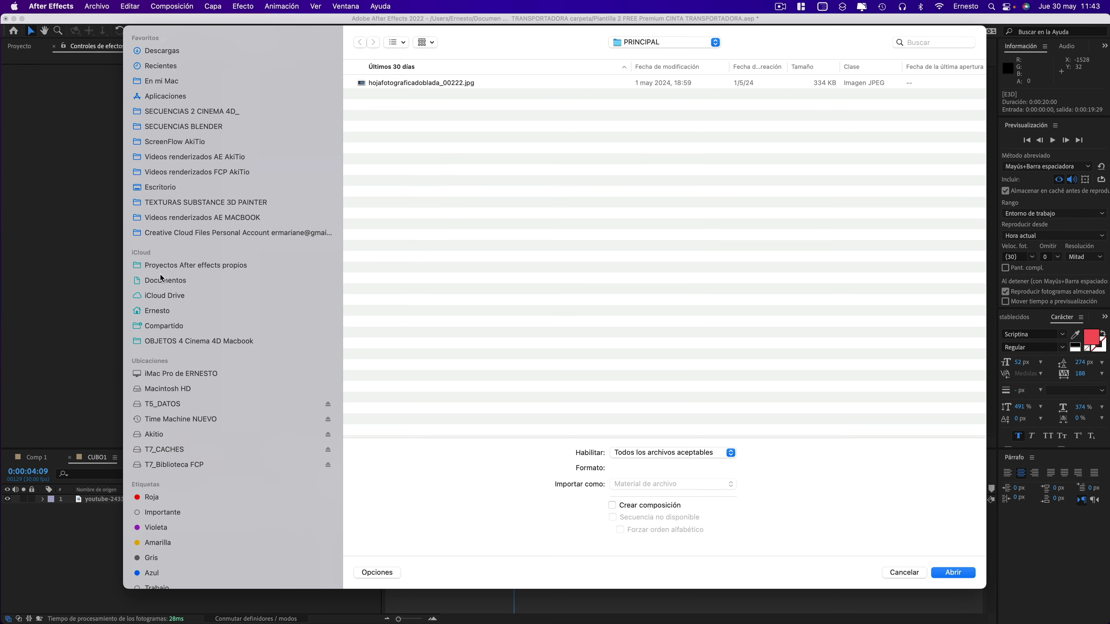
click(161, 280)
click(918, 42)
text(log)
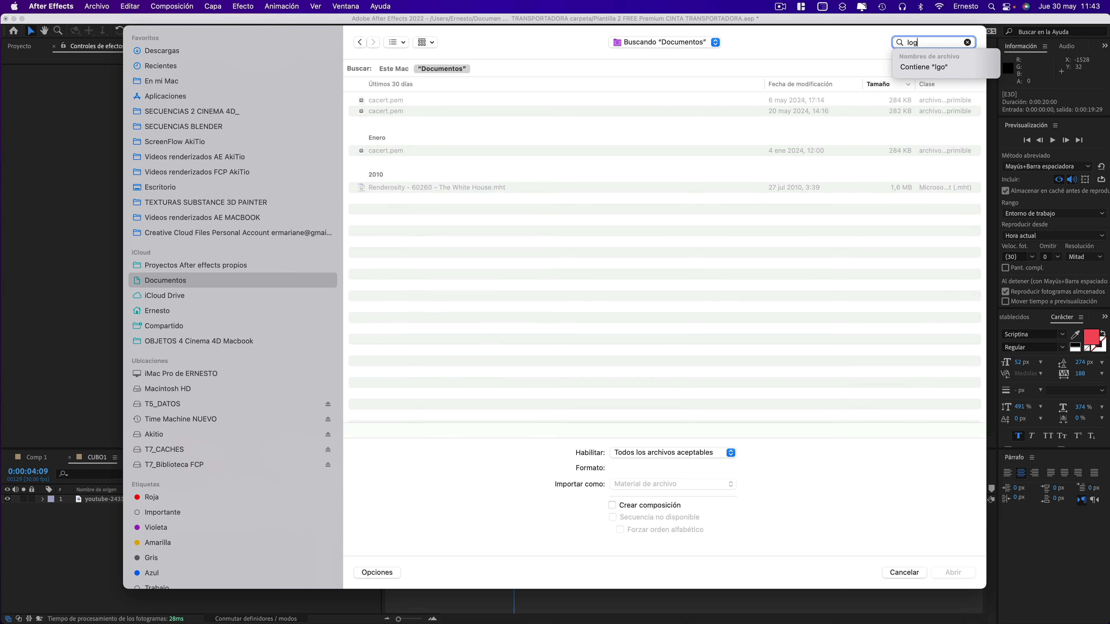
text(o360)
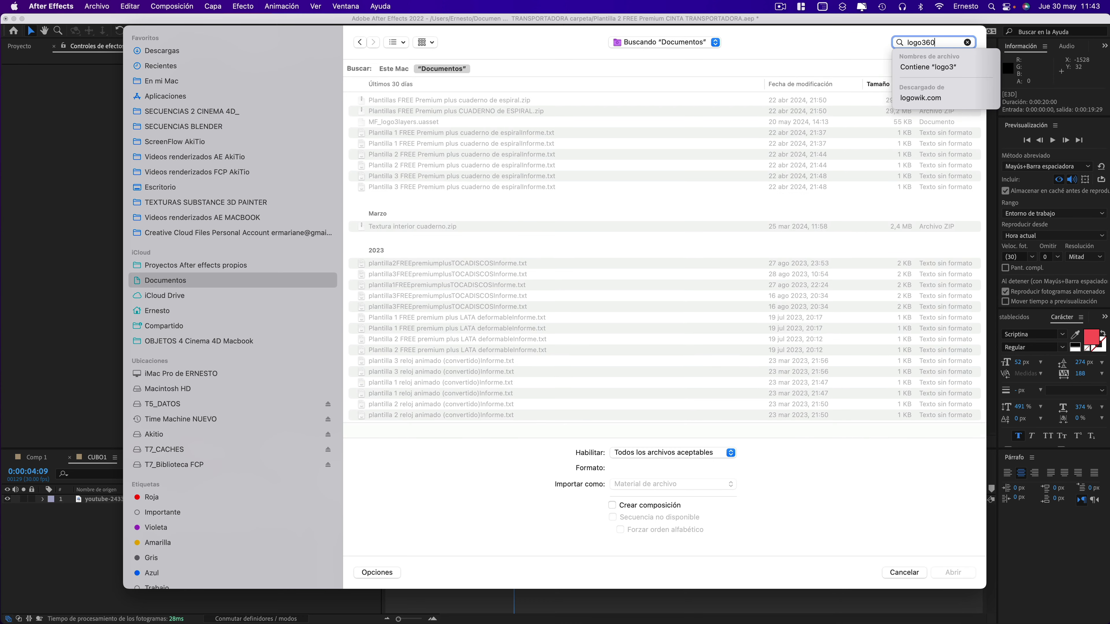
key(Return)
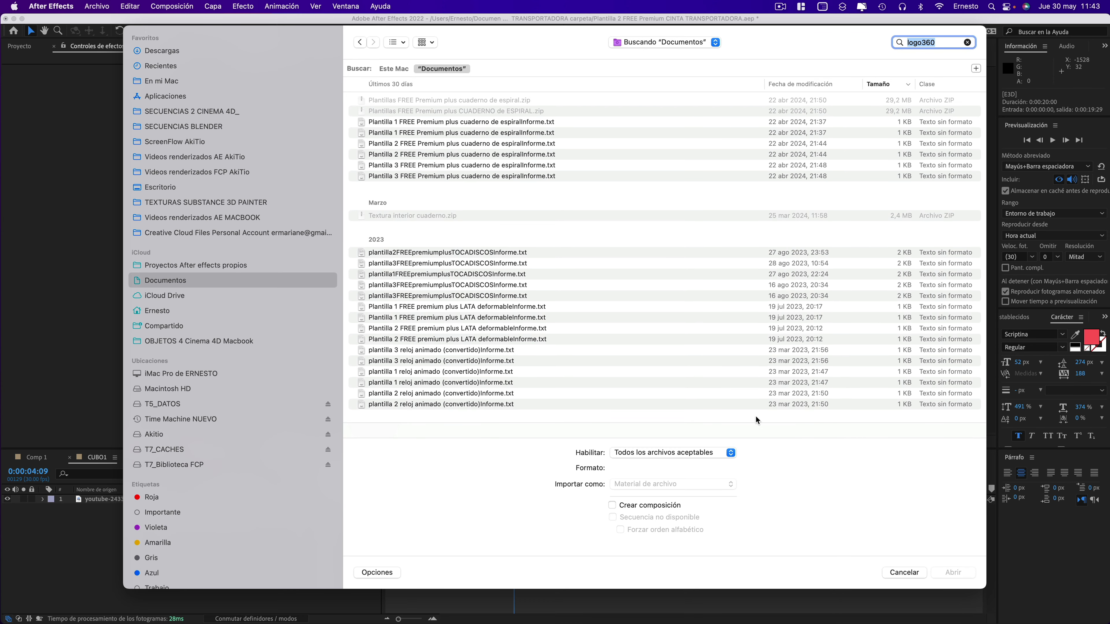
scroll(757, 419, down, 5)
click(404, 348)
key(space)
key(space)
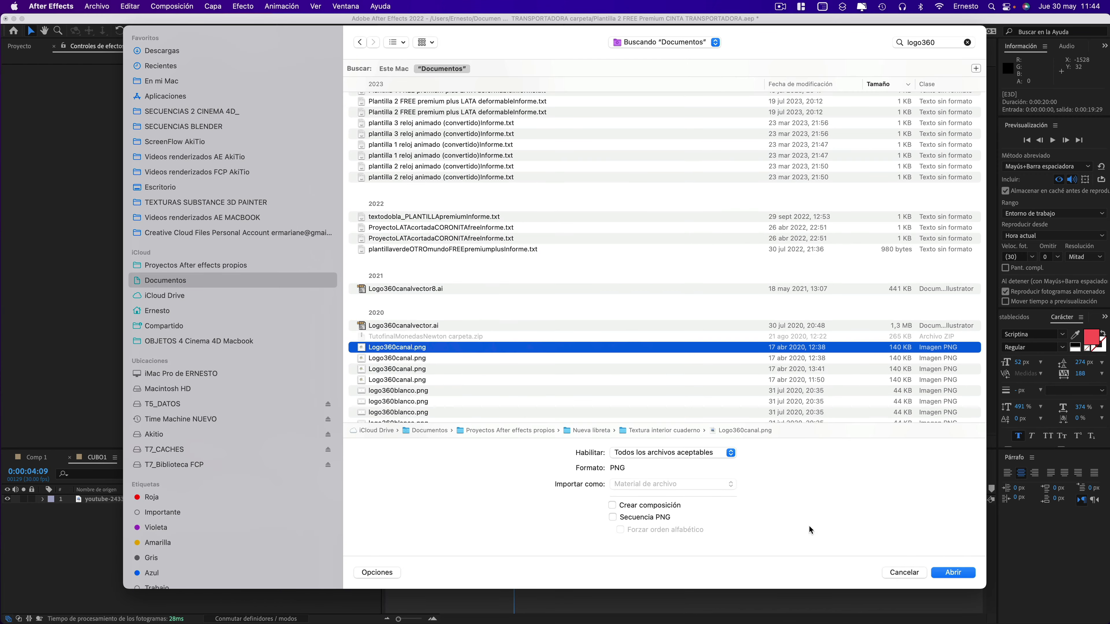
click(953, 572)
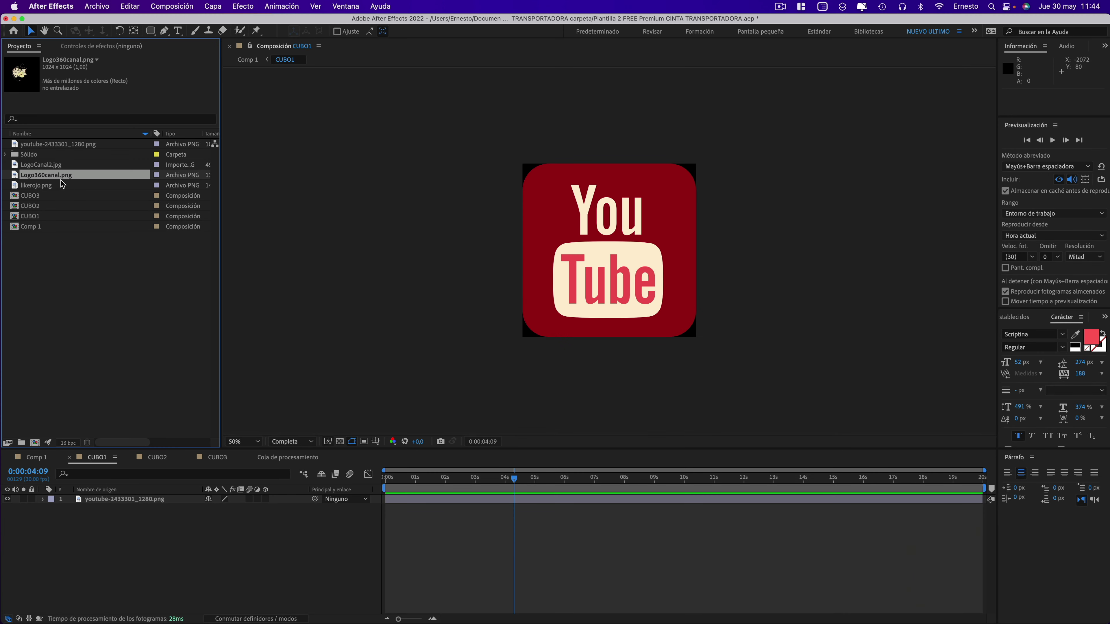
drag(83, 288, 108, 498)
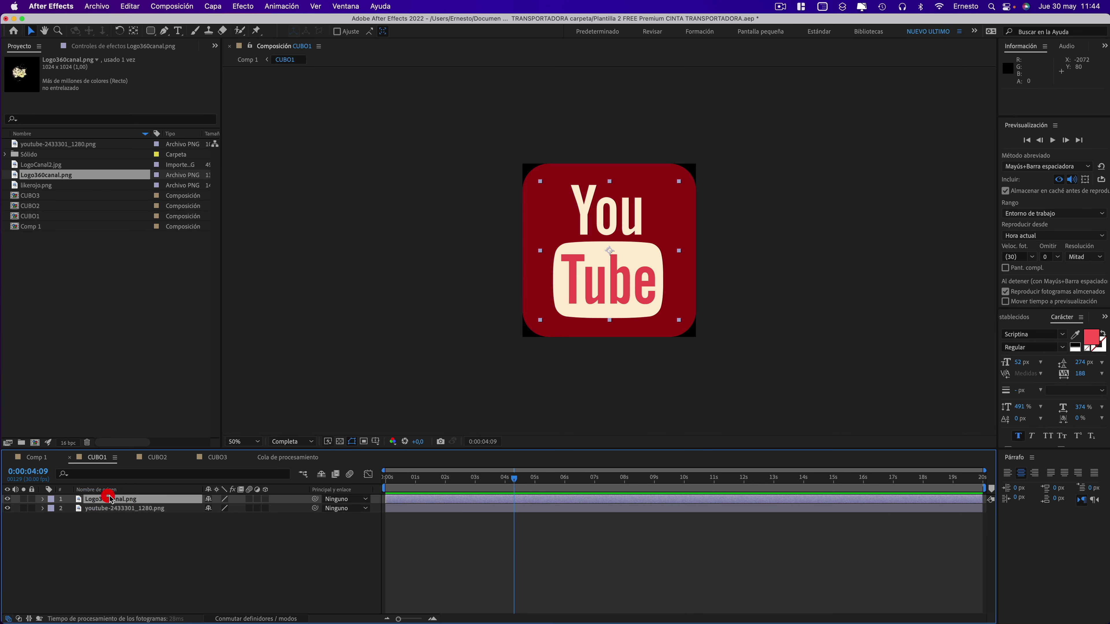
mouse_move(678, 320)
mouse_down()
mouse_move(770, 389)
mouse_move(677, 331)
mouse_up()
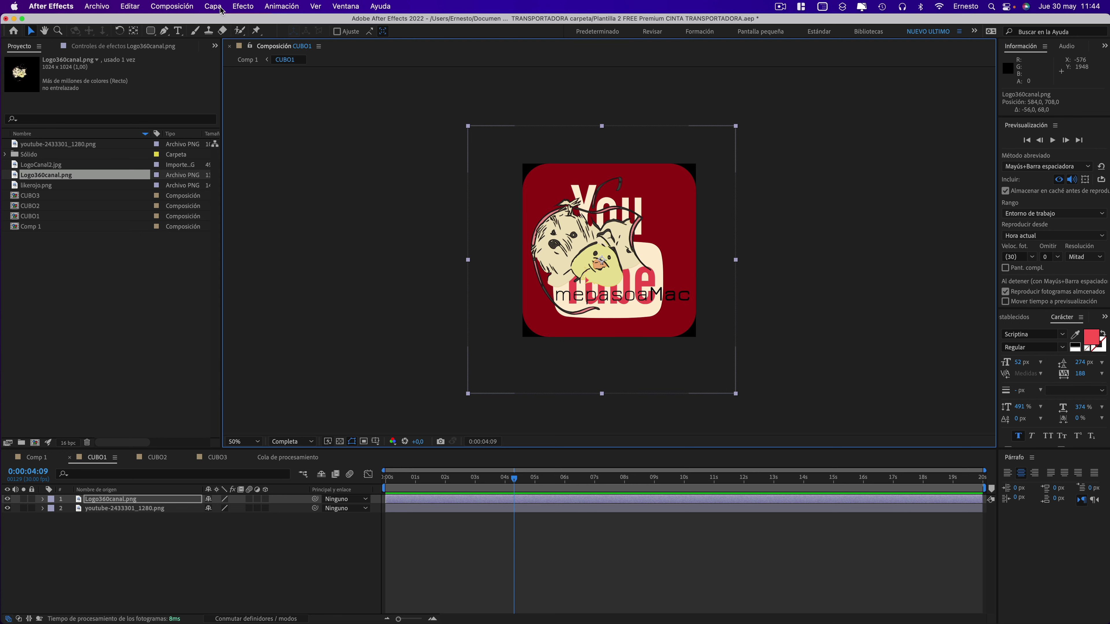
Create a magenta solid, Sólido Magenta 1 (FE22EC), and move it beneath the logo.
click(213, 7)
mouse_move(271, 22)
click(375, 35)
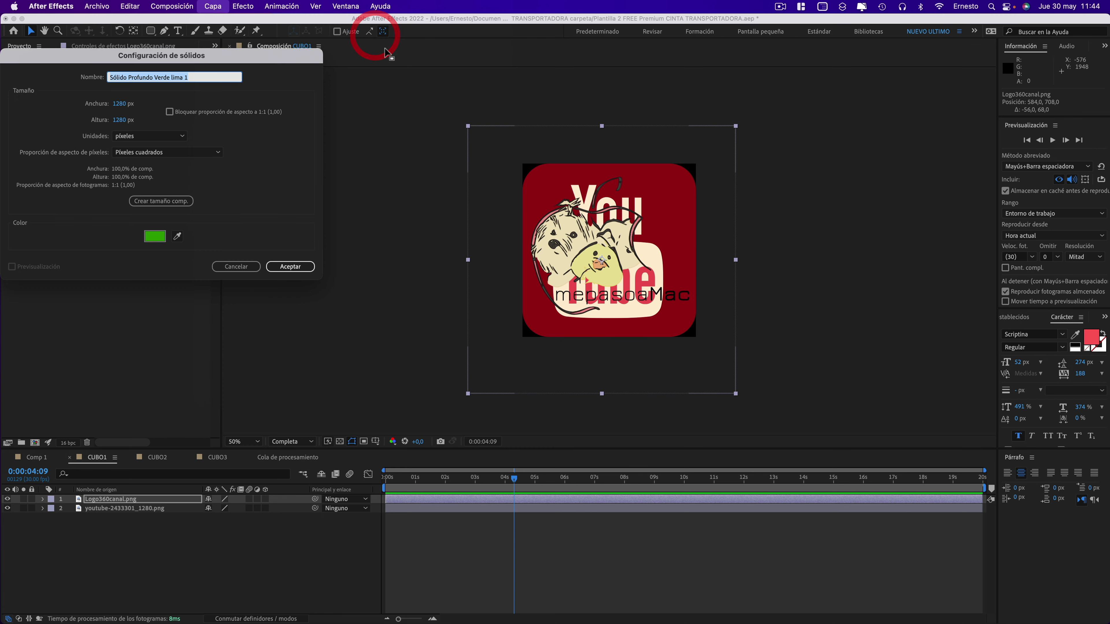
click(155, 236)
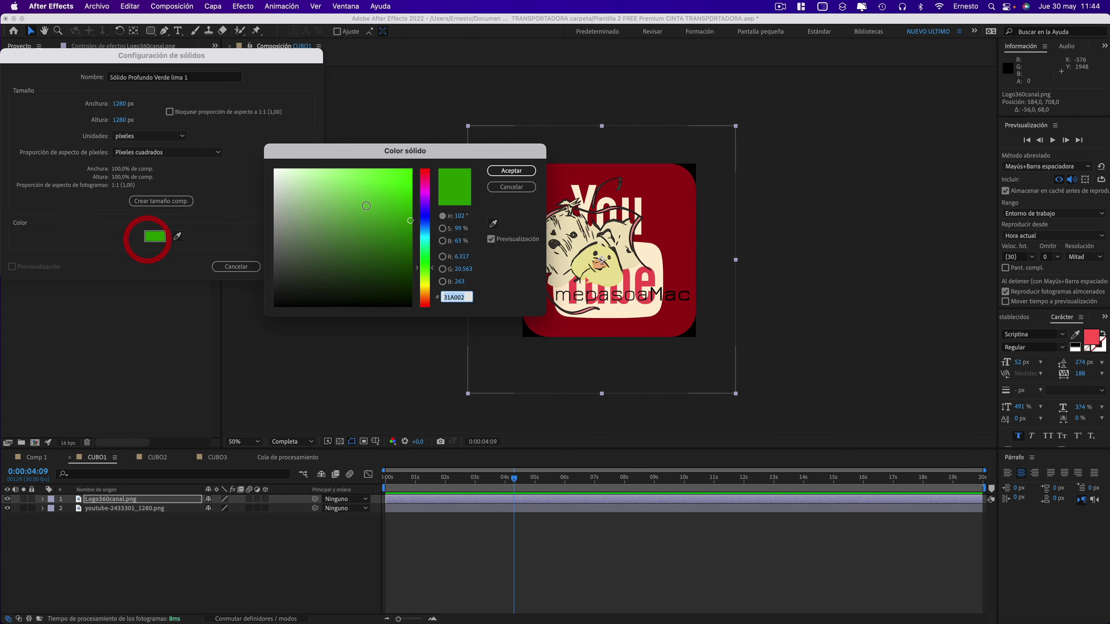
click(424, 191)
click(394, 170)
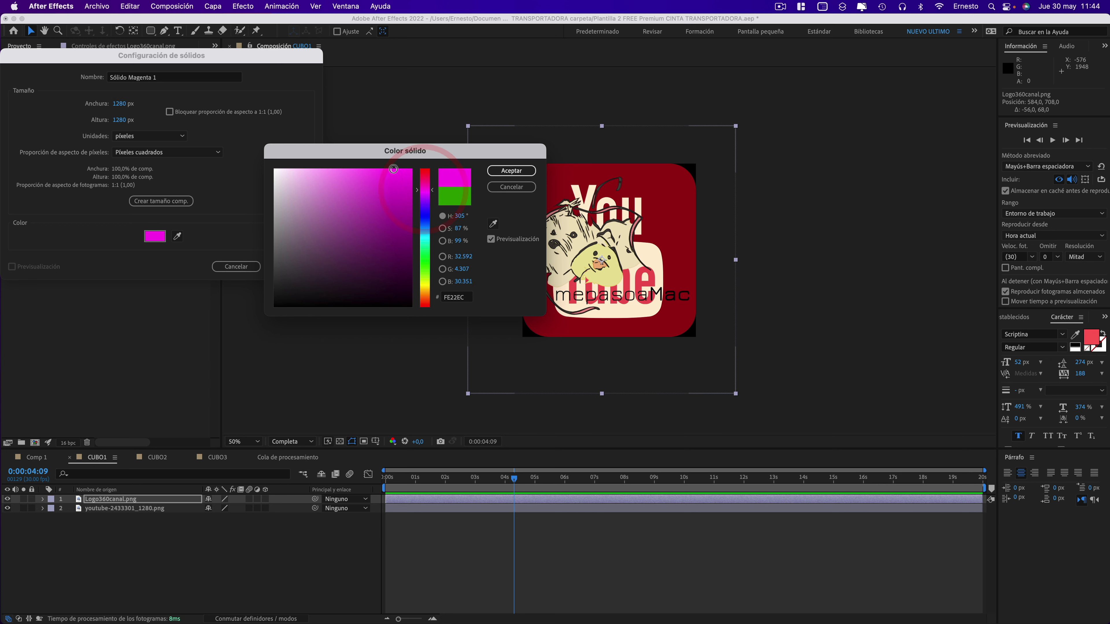
click(507, 171)
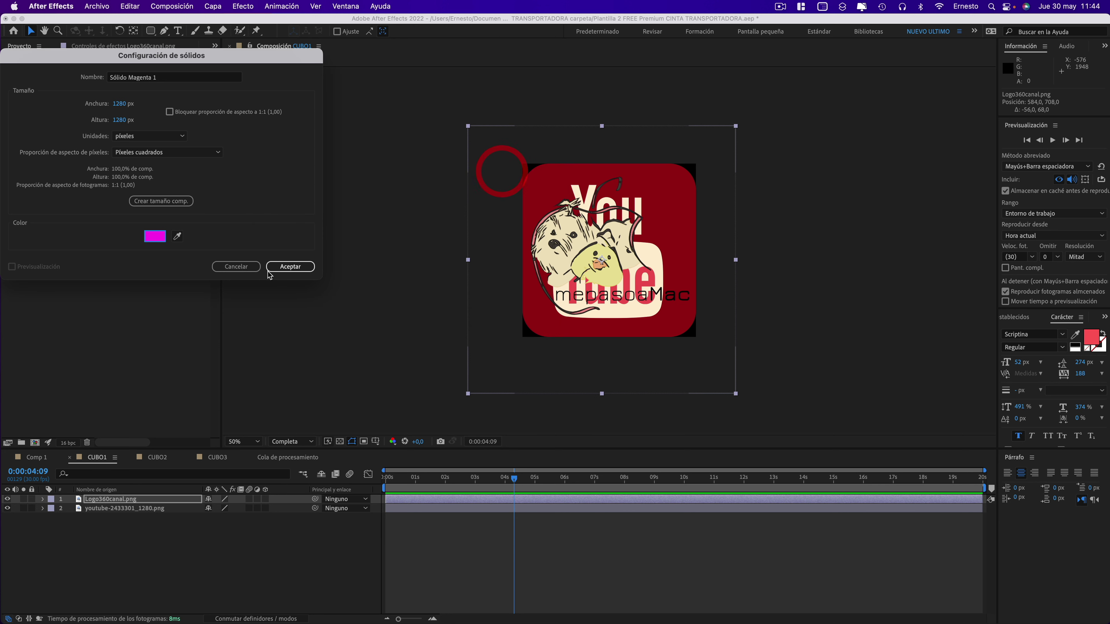
click(285, 267)
drag(109, 499, 112, 513)
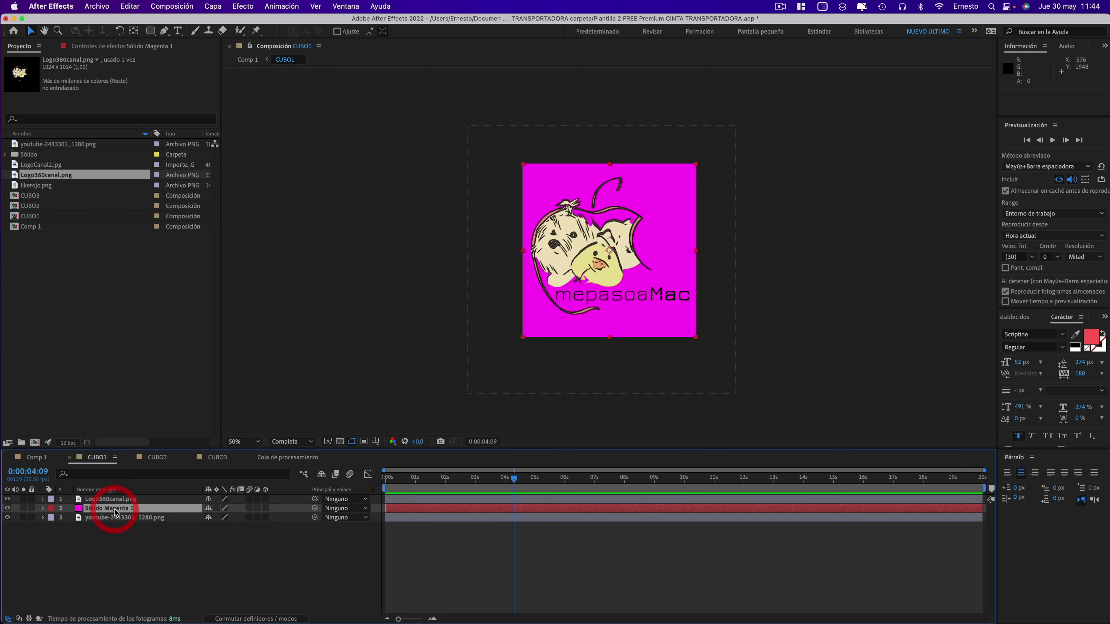
Back in Comp 1, set the bg layer's Gradient Ramp start colour to yellow F8ED3E.
click(36, 457)
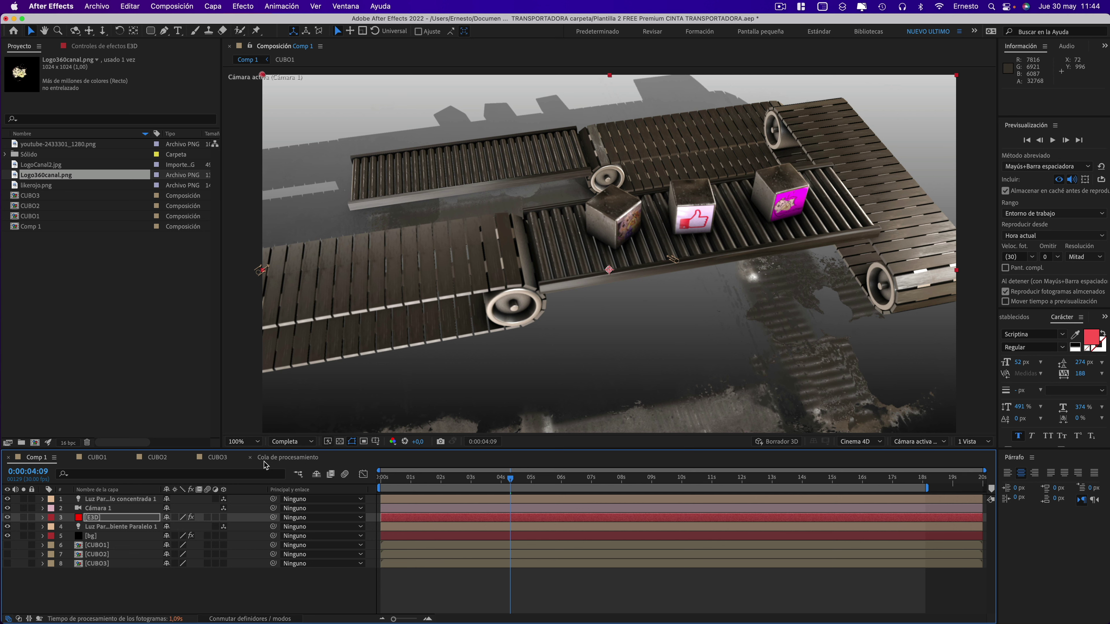
click(105, 526)
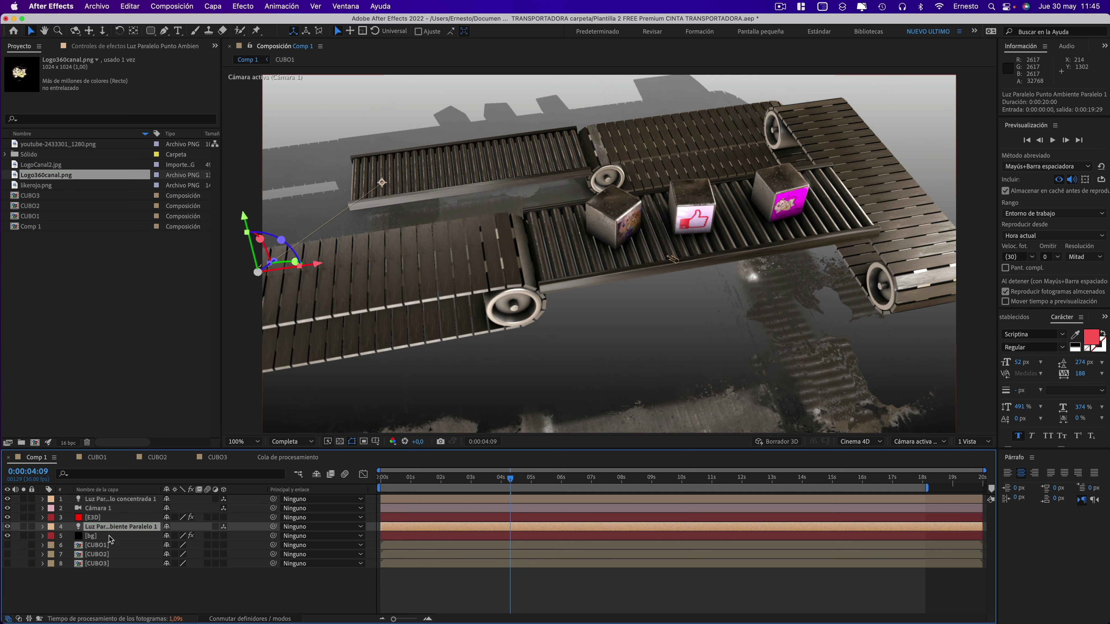
click(92, 537)
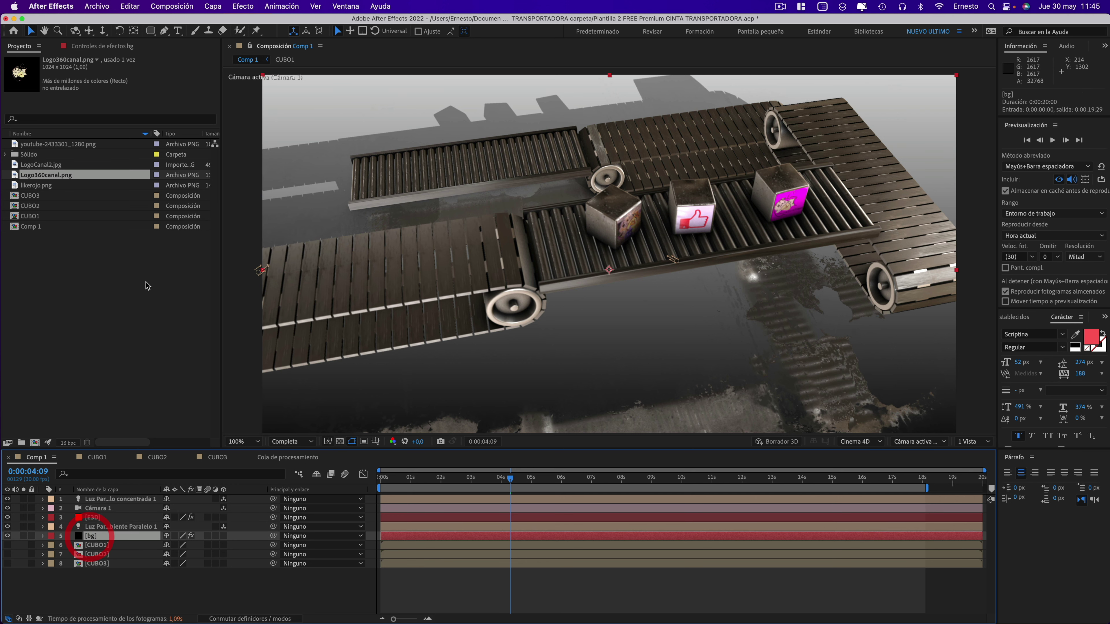
click(103, 46)
click(125, 87)
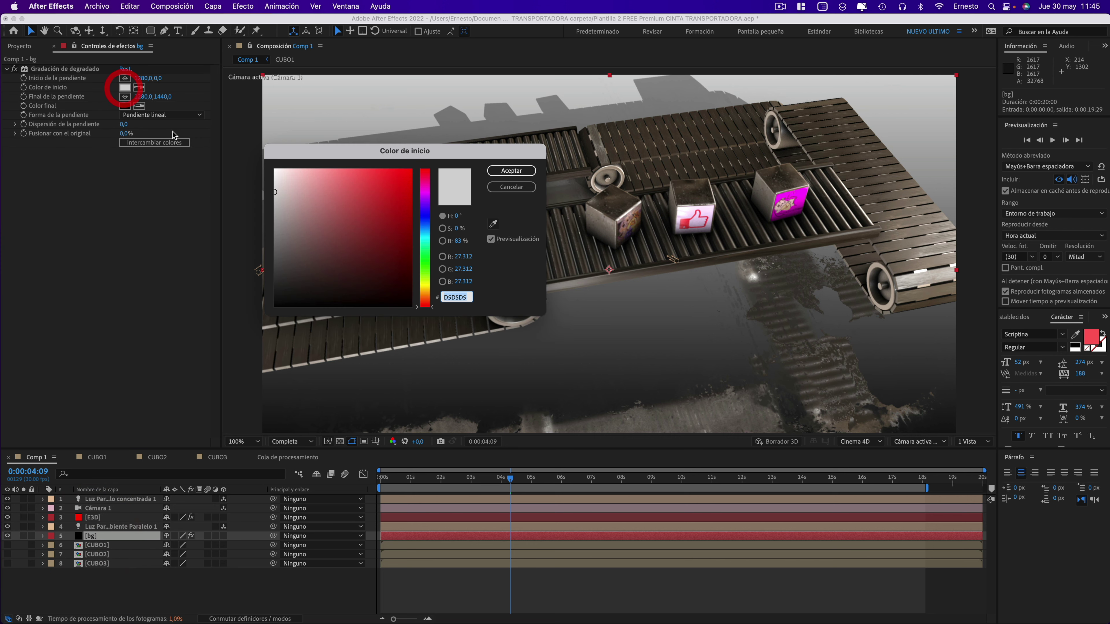
click(422, 196)
drag(386, 176, 383, 174)
click(378, 172)
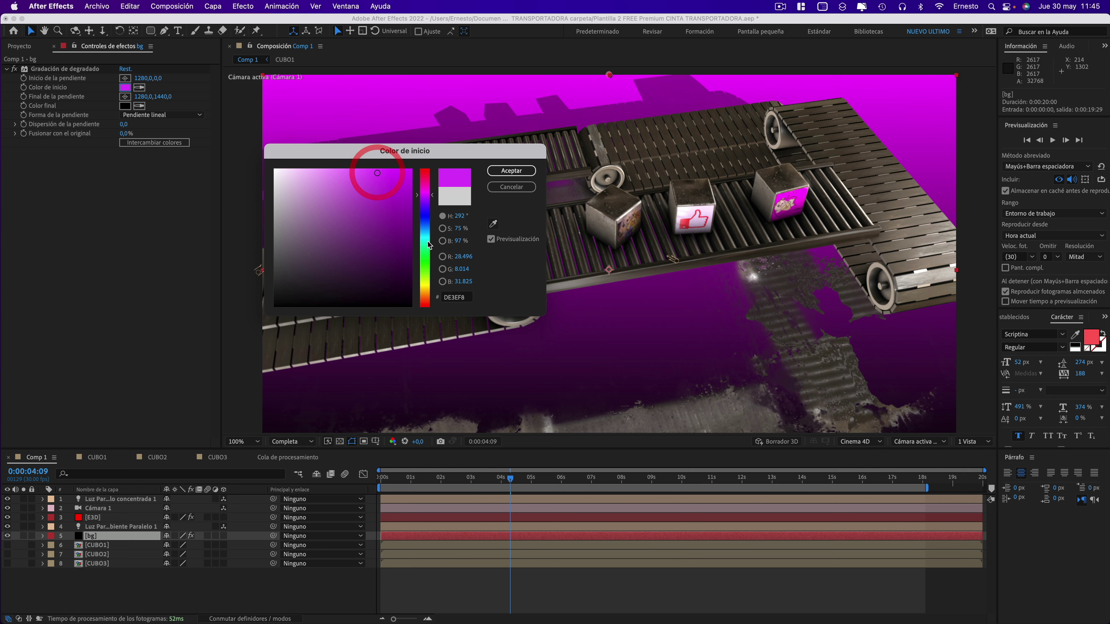
click(421, 284)
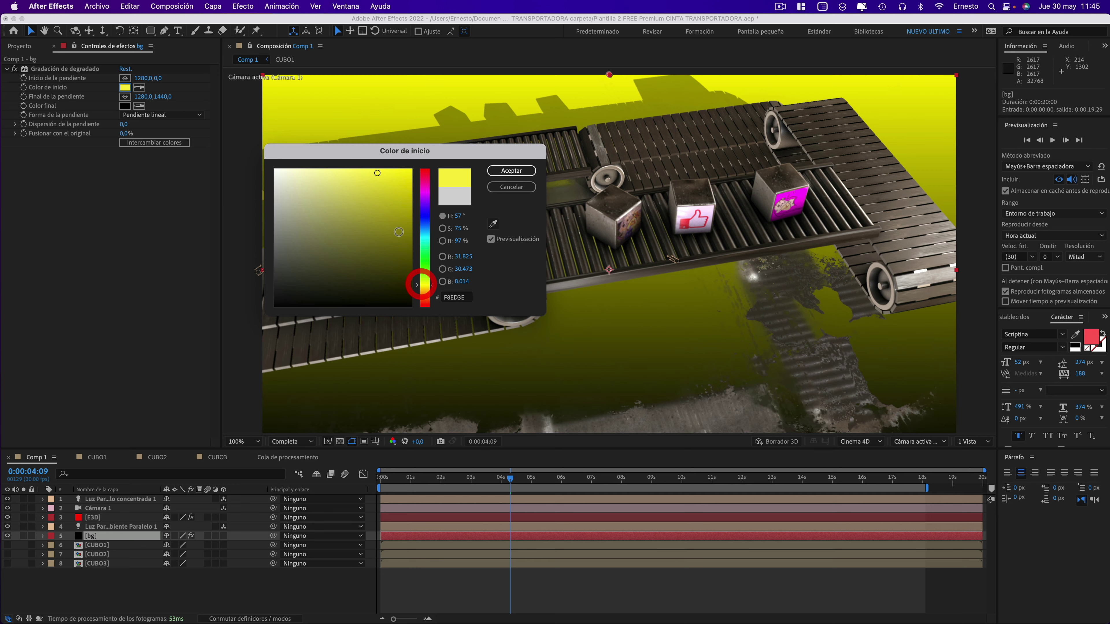
click(511, 170)
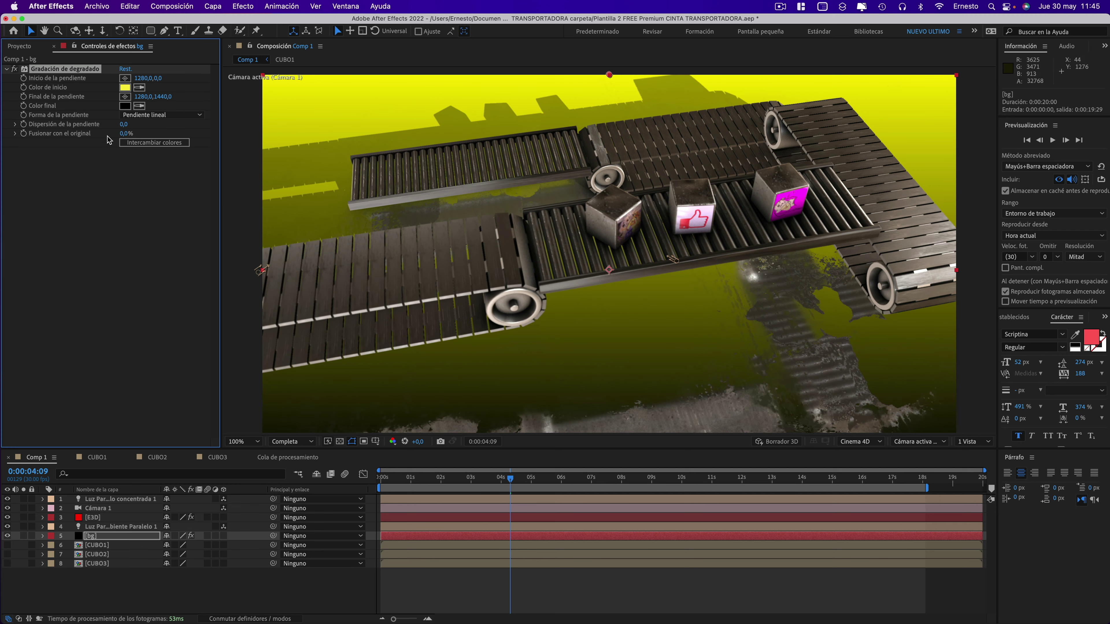
Set the gradient's end colour to cyan 1999CB.
click(130, 108)
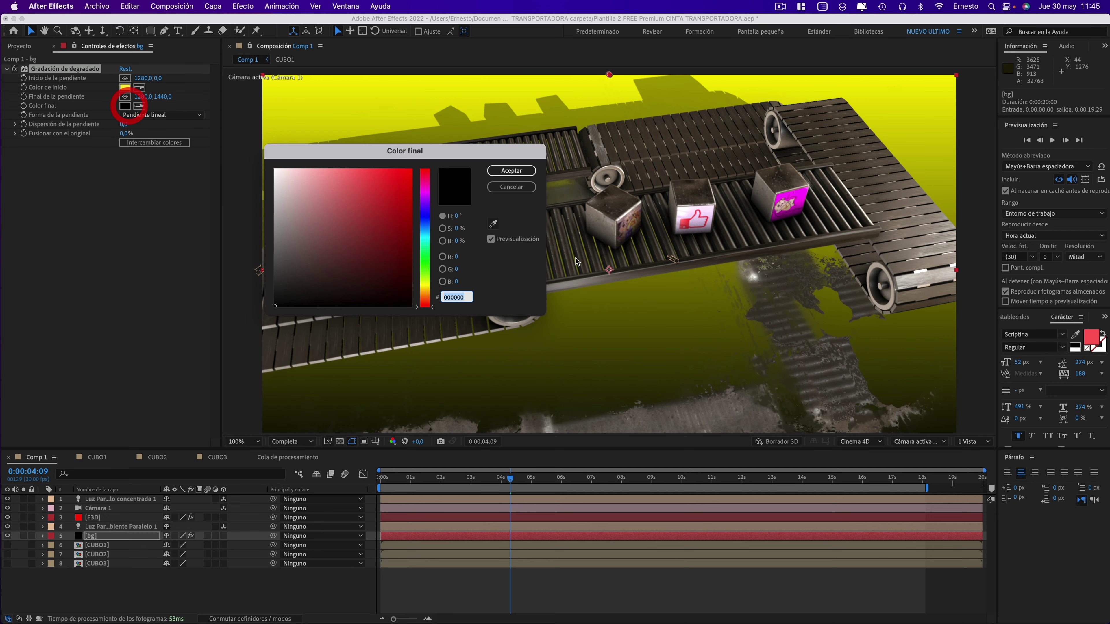
click(423, 235)
click(390, 200)
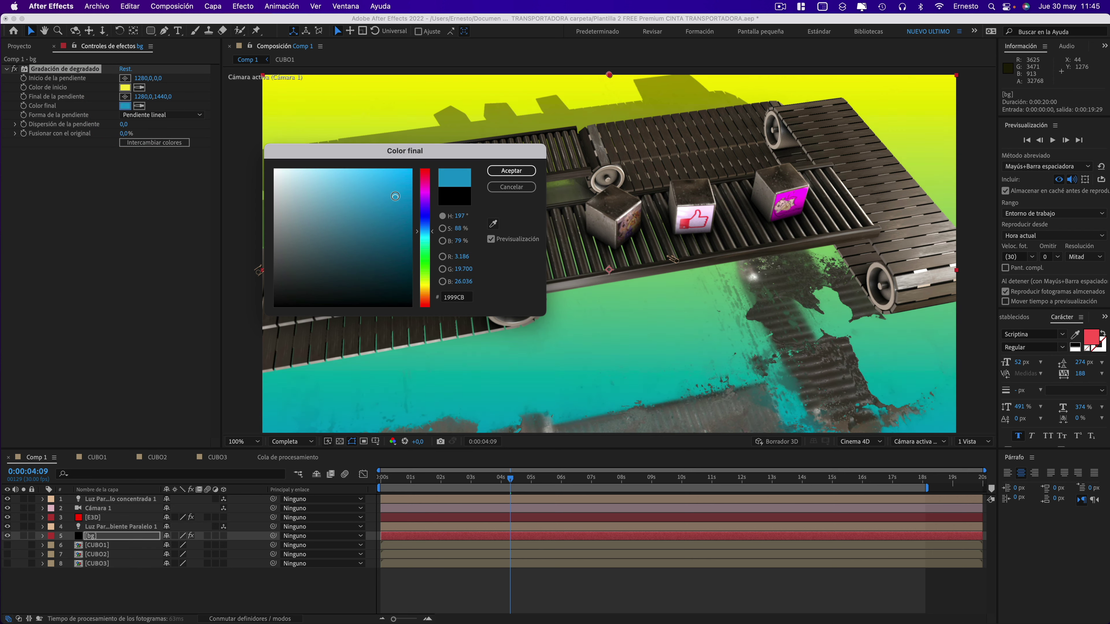
click(398, 198)
click(511, 170)
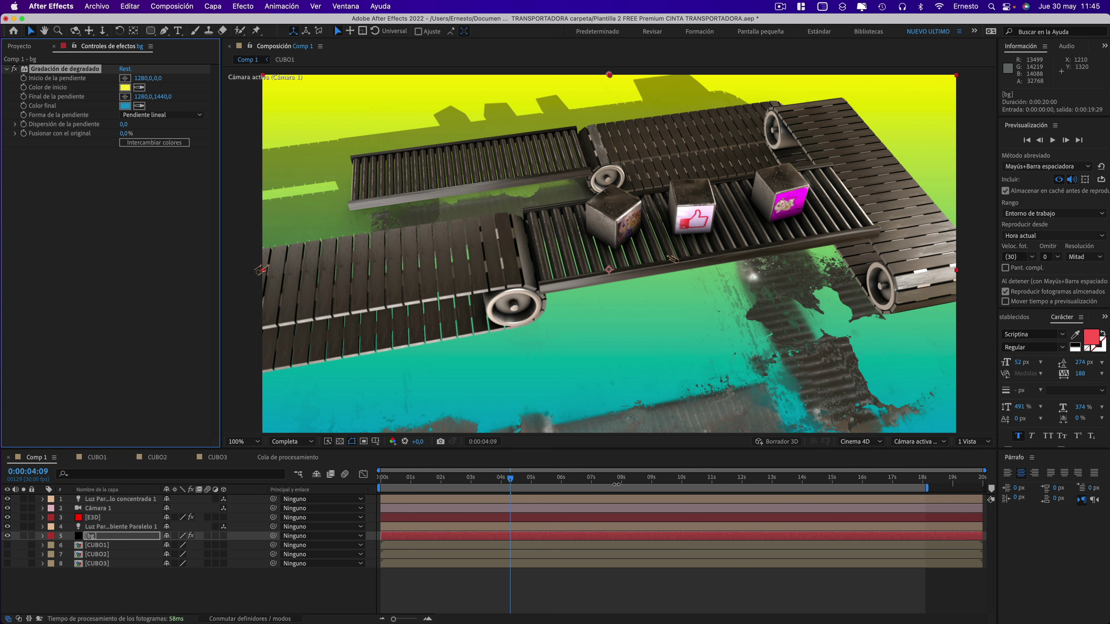
Preview the new background at 0:00:08:07 and 0:00:11:20.
click(630, 478)
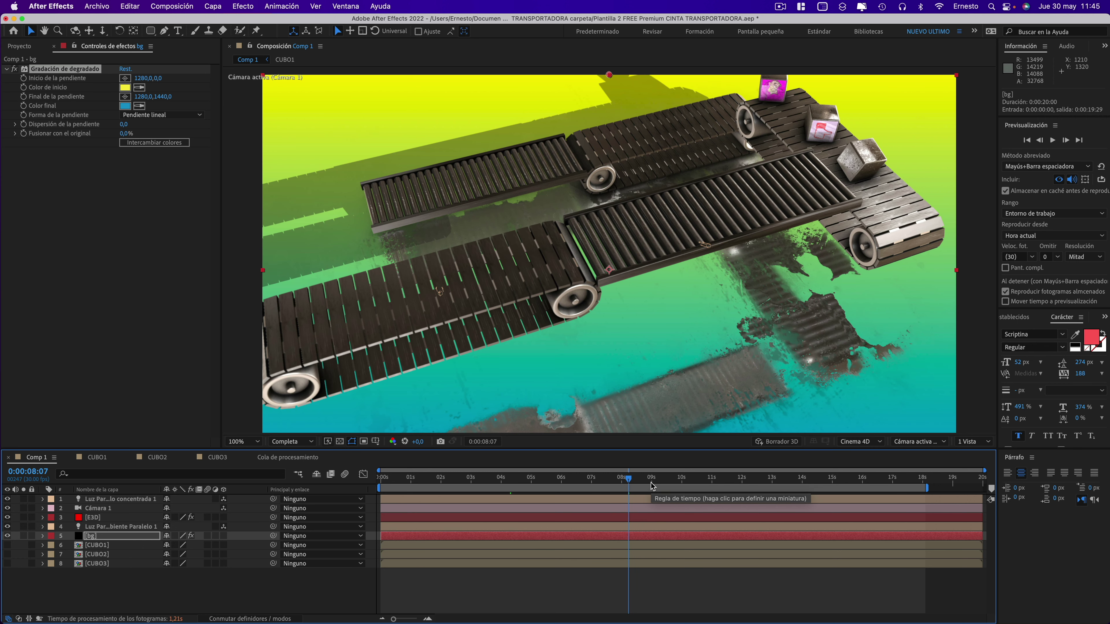
click(755, 486)
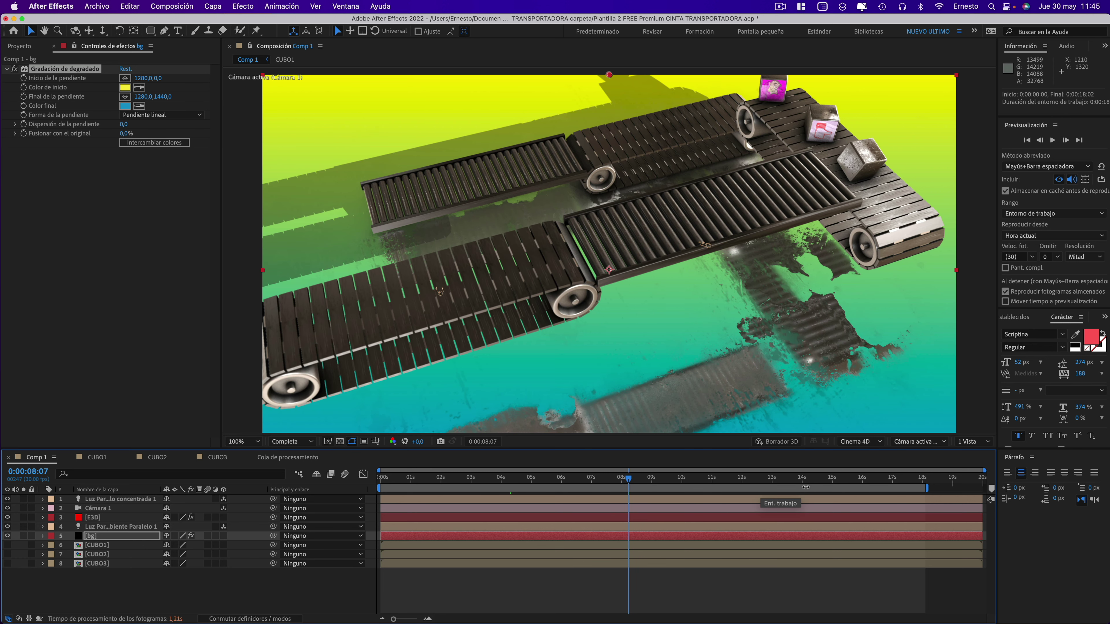
click(732, 478)
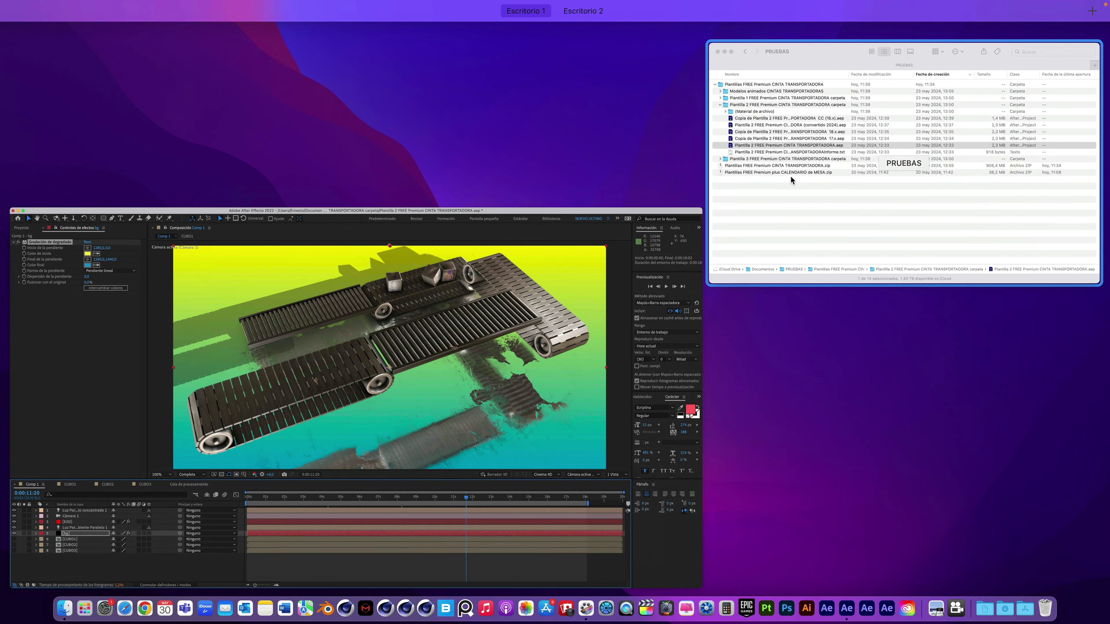
From Finder, open Plantilla 3's .aep in After Effects 2022, discarding Plantilla 2's unsaved changes.
click(776, 183)
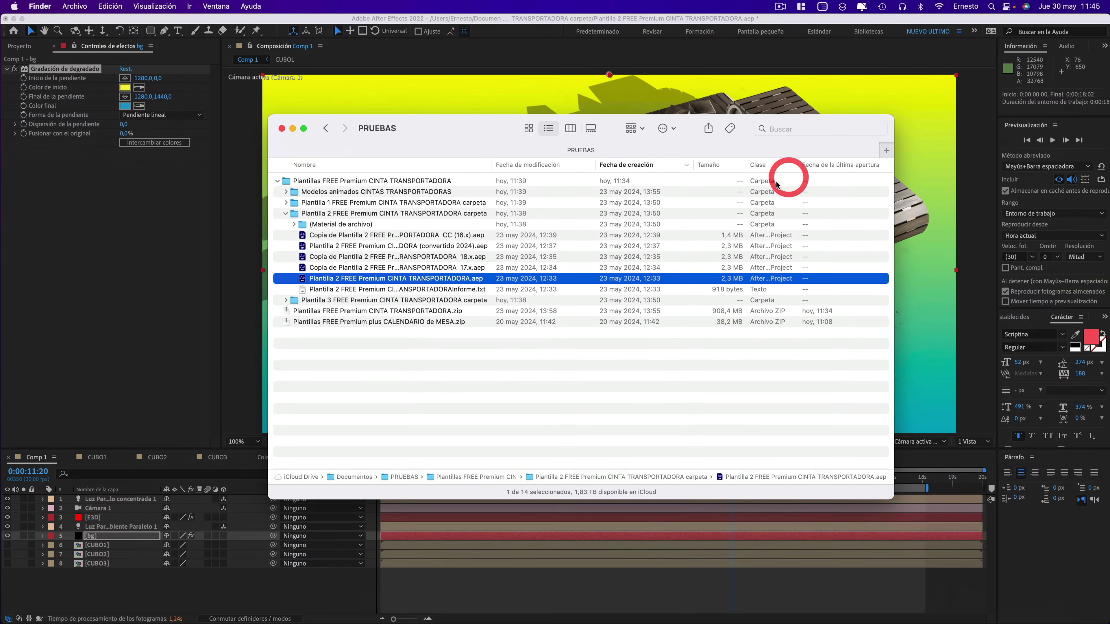
click(284, 215)
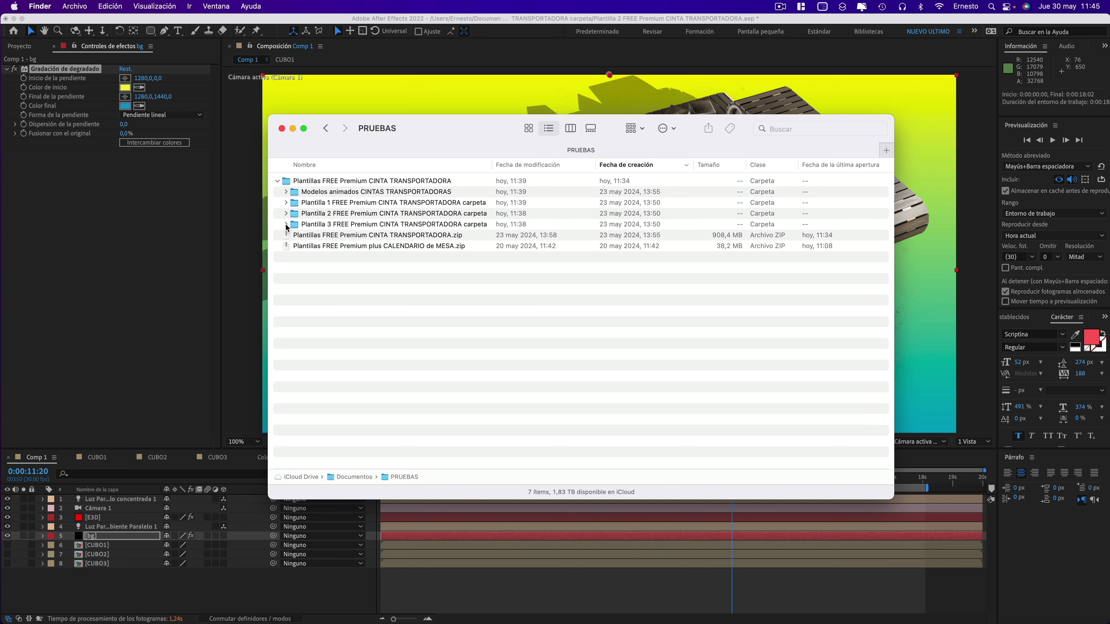
click(286, 224)
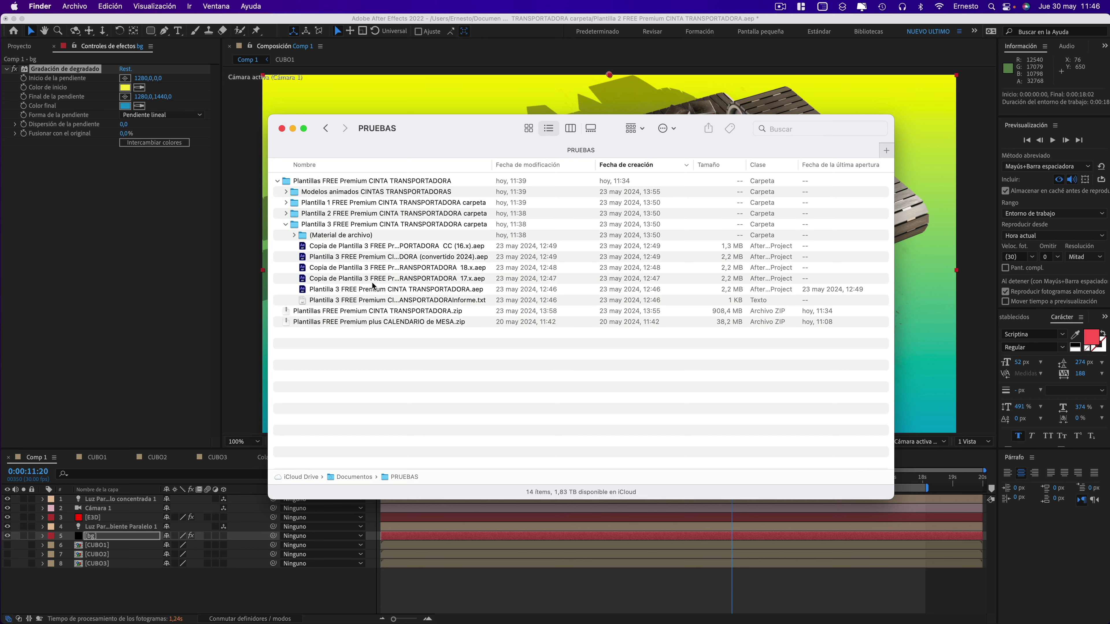
right_click(374, 290)
mouse_move(524, 305)
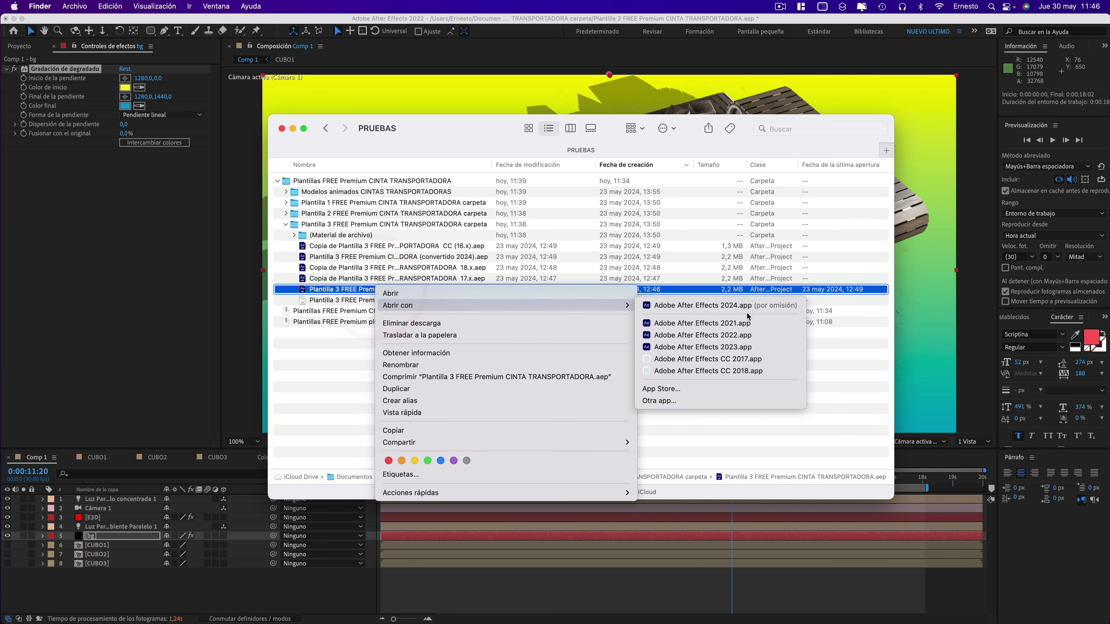
click(723, 336)
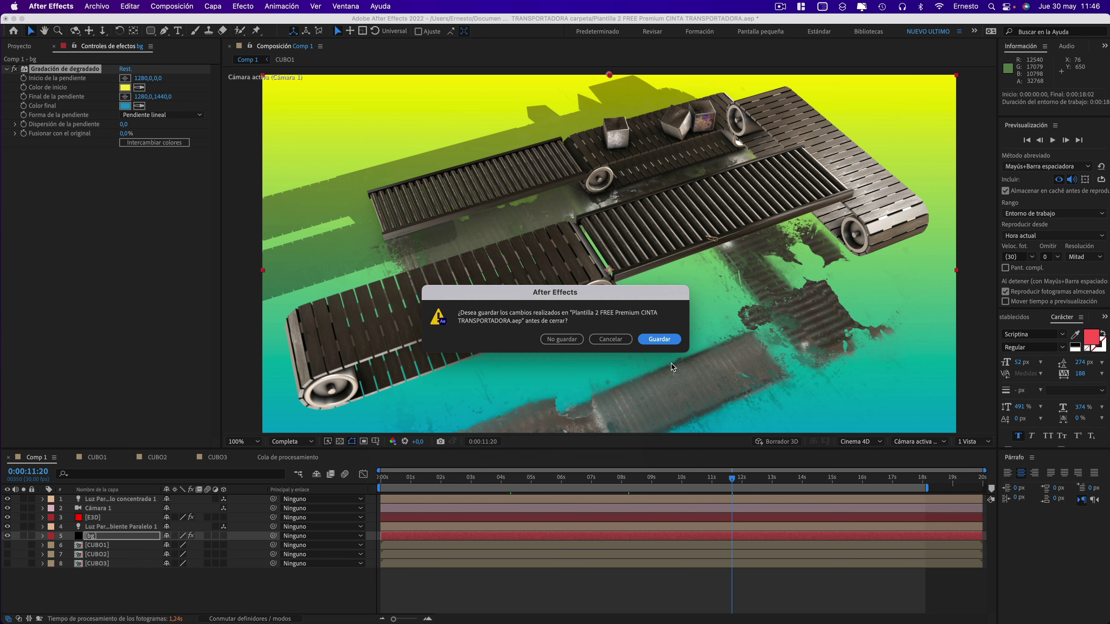
click(568, 342)
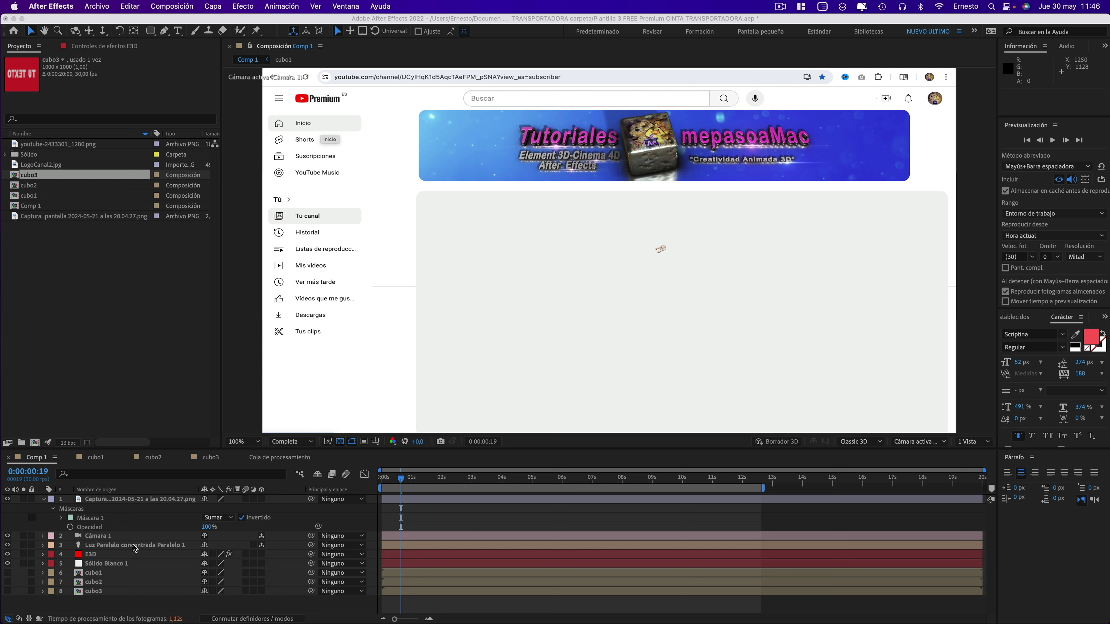
In the E3D layer's Scene Setup, relink the missing roller model via the CINTA TRANSPORTADORA folder.
click(82, 554)
click(105, 45)
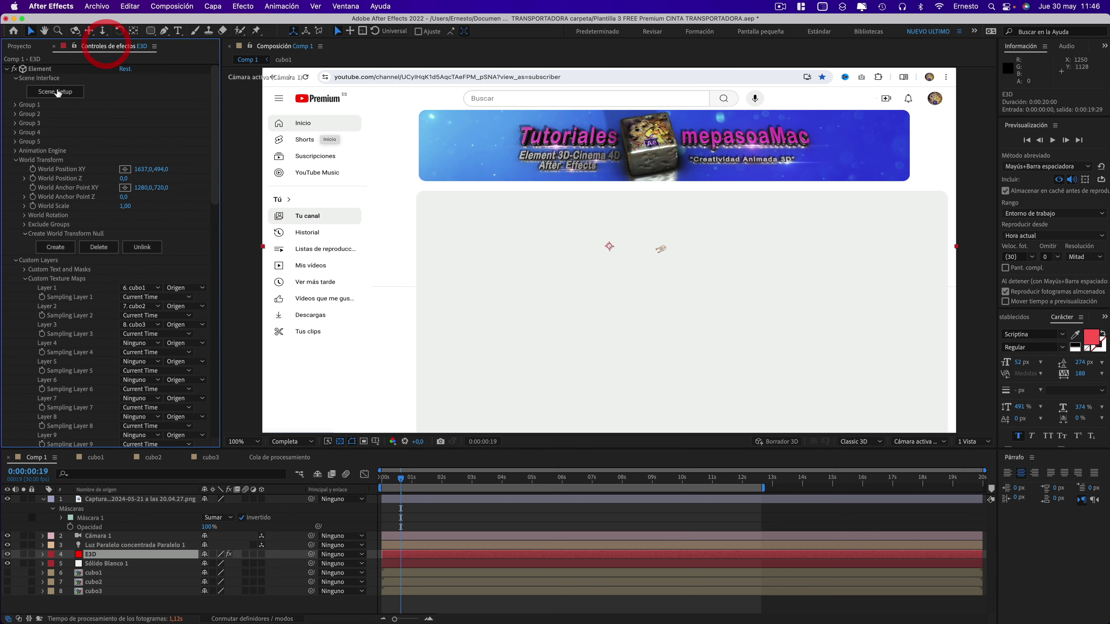
click(63, 91)
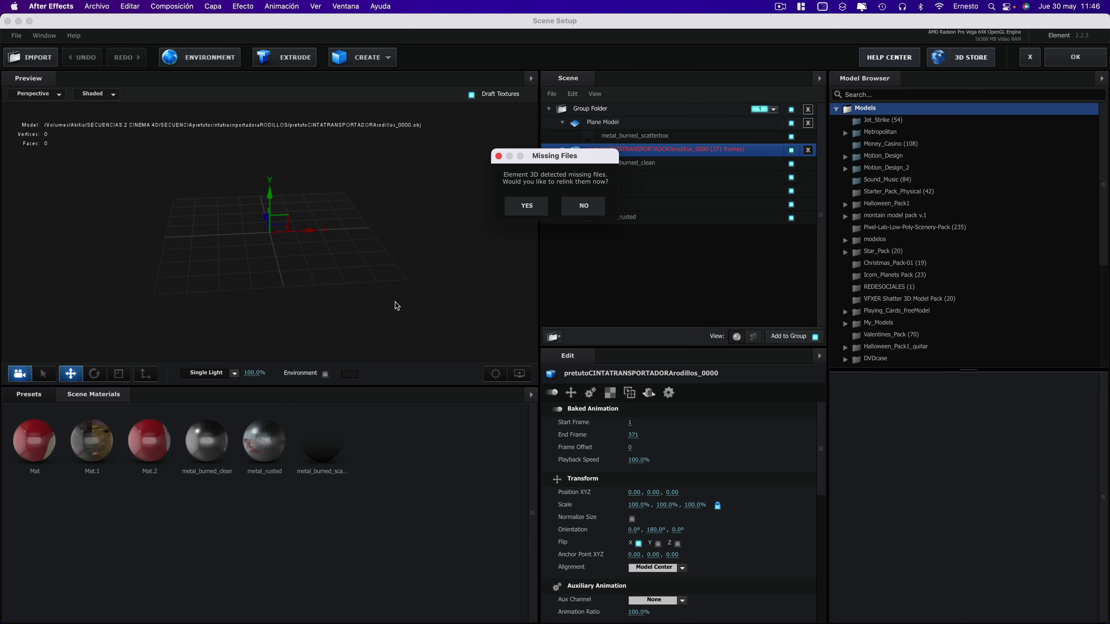
click(524, 206)
click(411, 314)
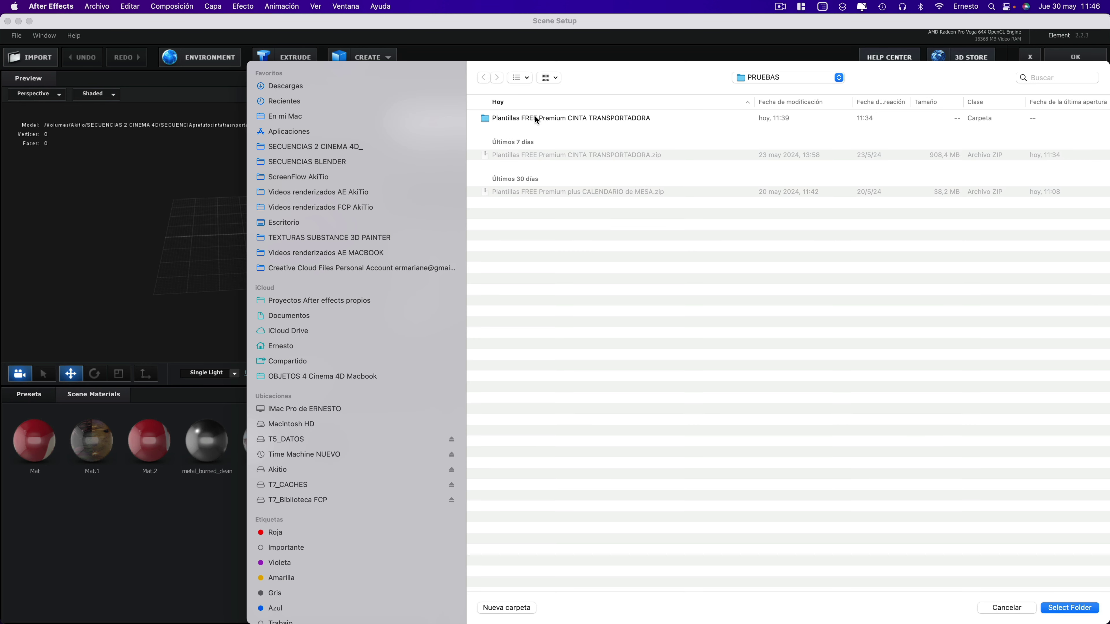
click(537, 121)
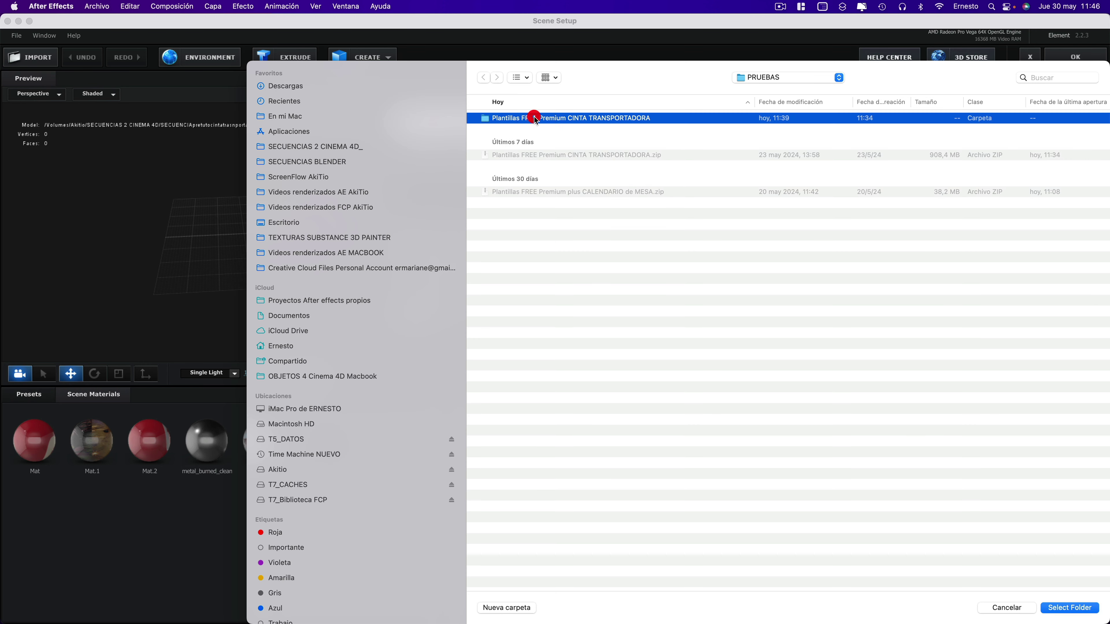
click(1072, 608)
click(676, 312)
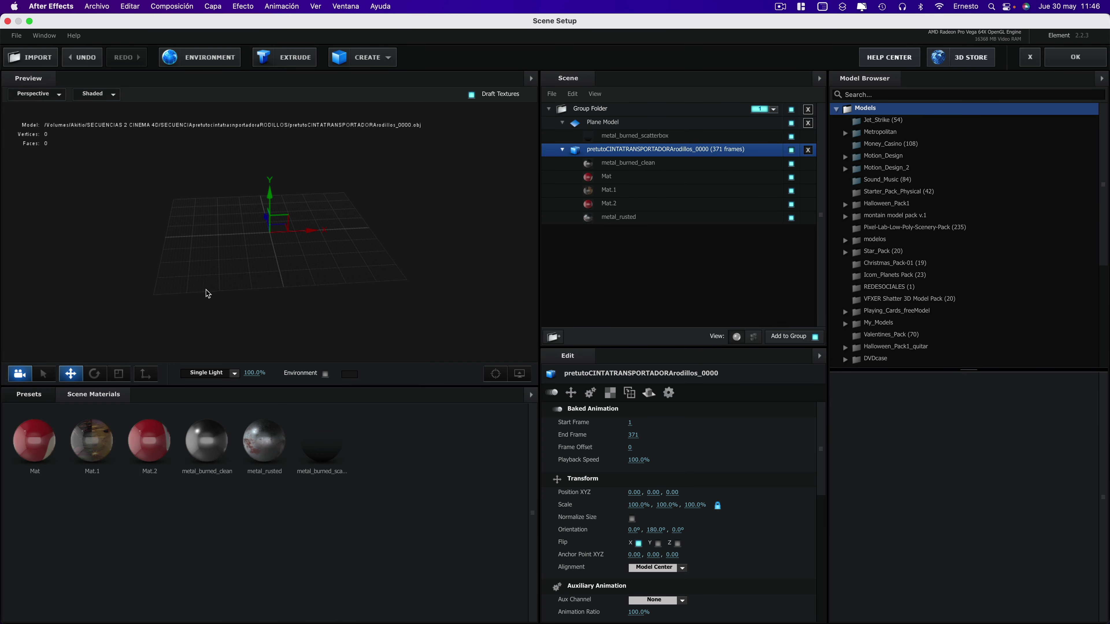
click(1076, 57)
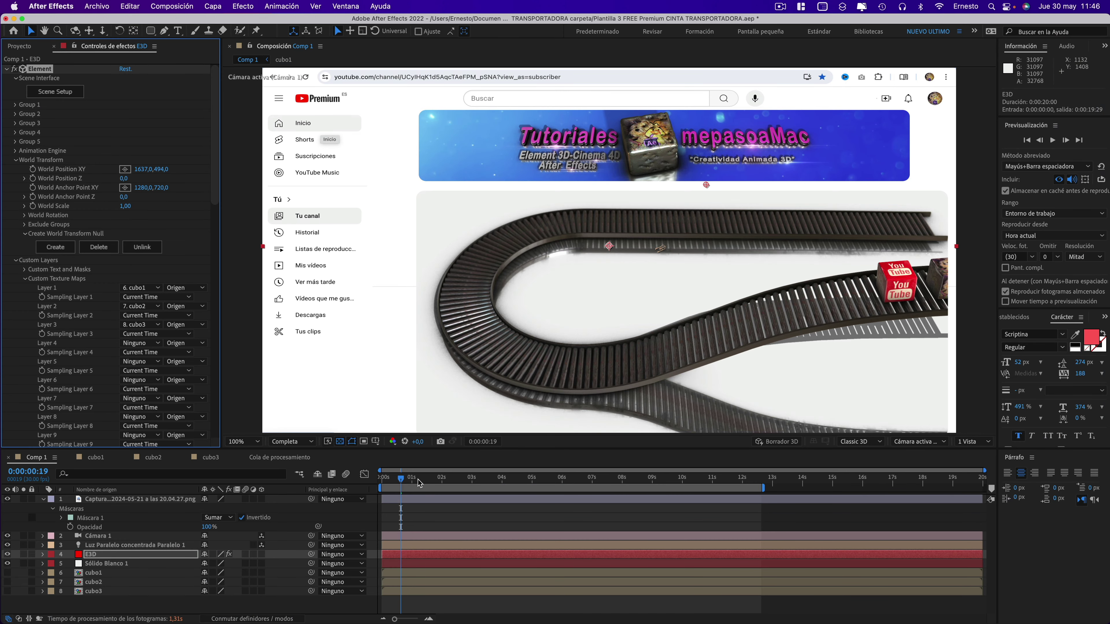
Preview Comp 1 at 0:00:03:05, then review the cubo3, cubo2 and cubo1 face compositions.
click(476, 478)
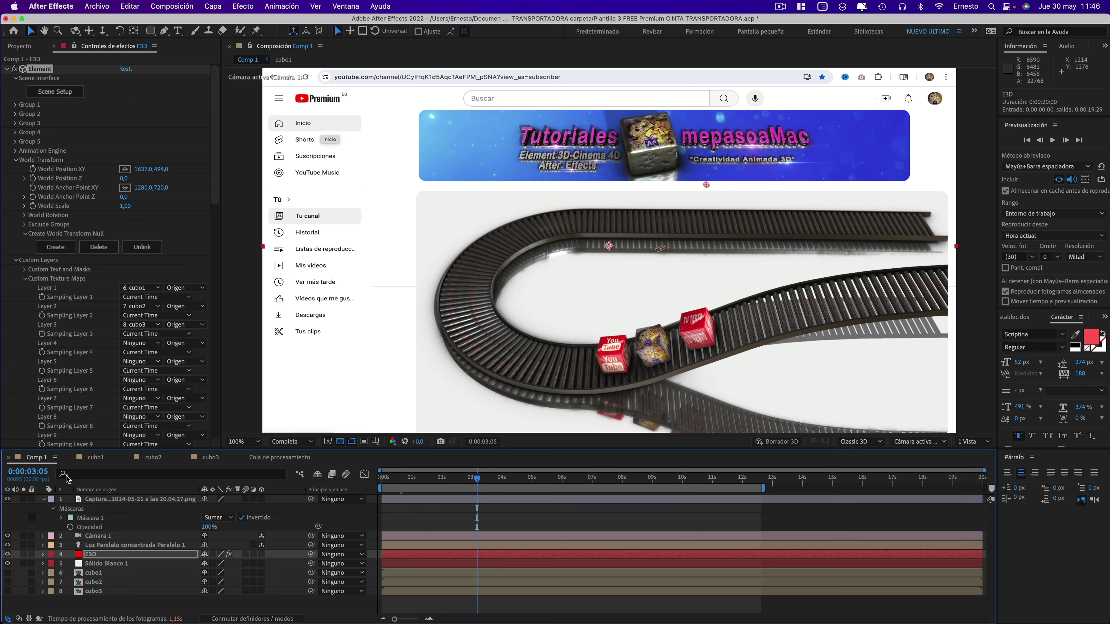
click(212, 459)
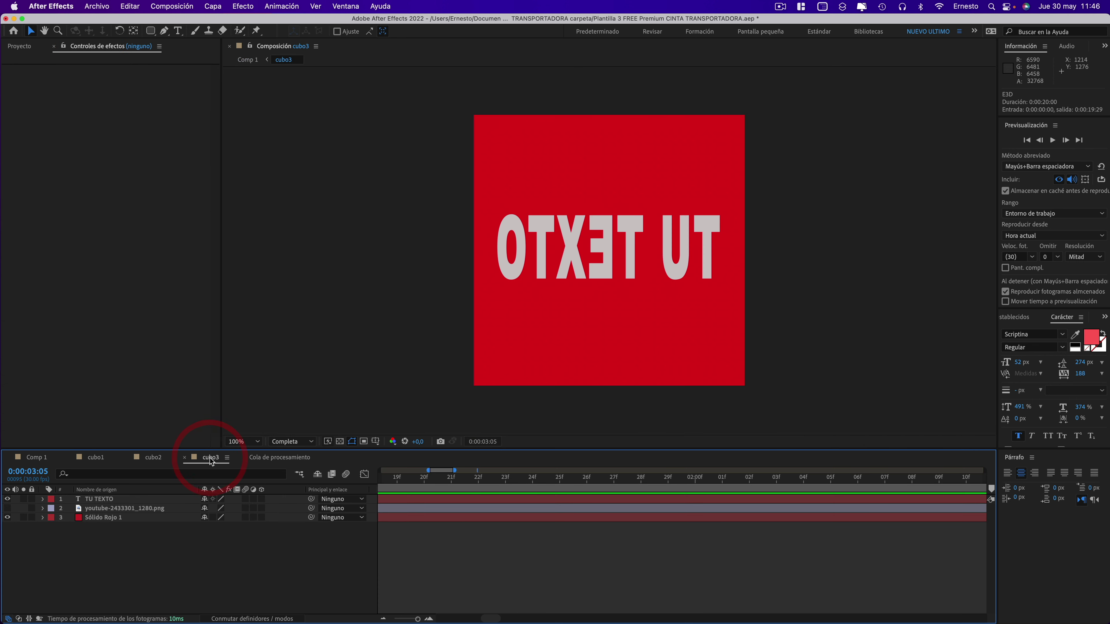
click(138, 458)
click(94, 457)
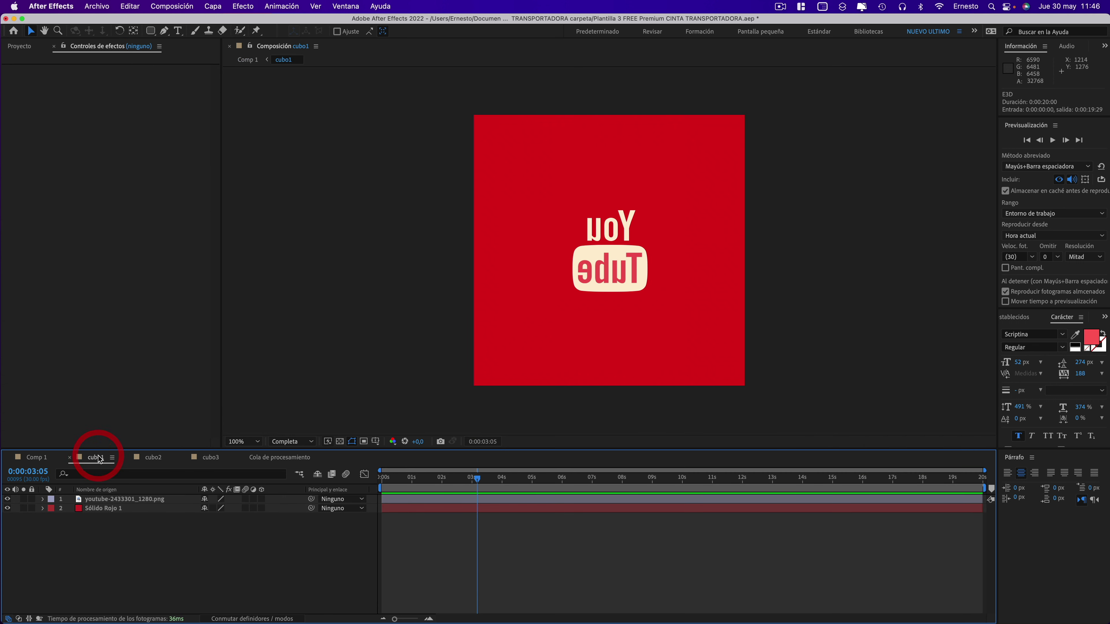
click(208, 459)
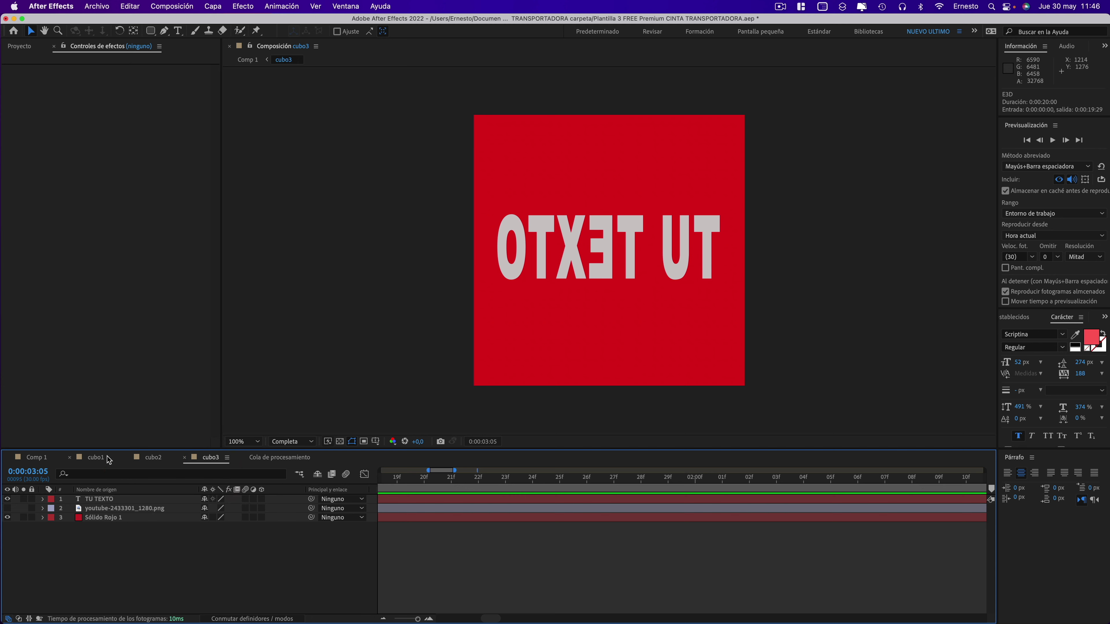
click(43, 458)
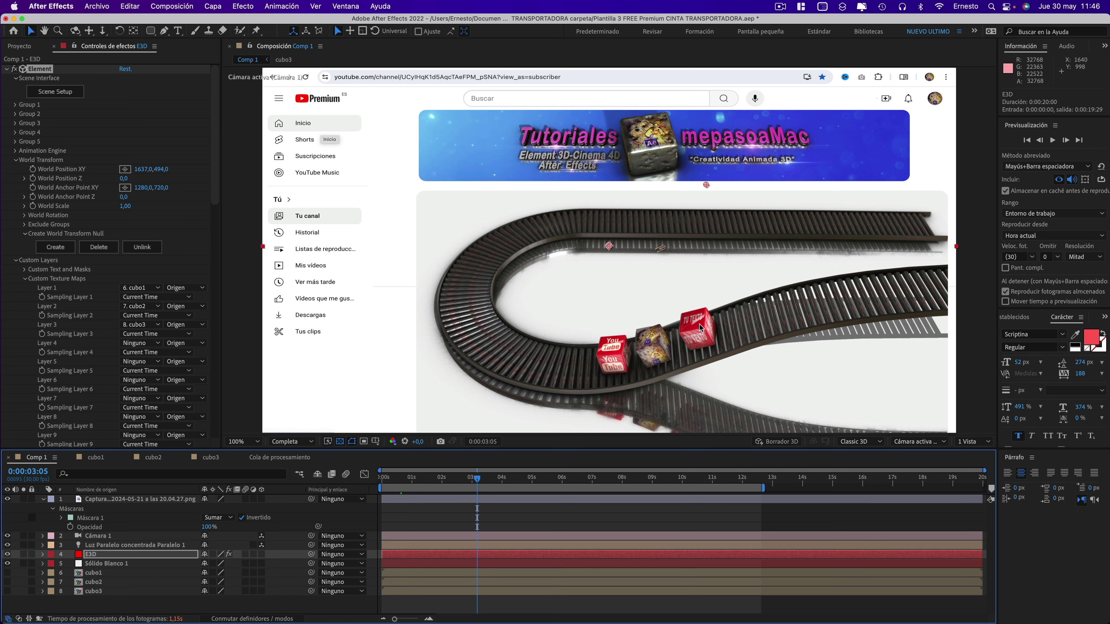
click(207, 461)
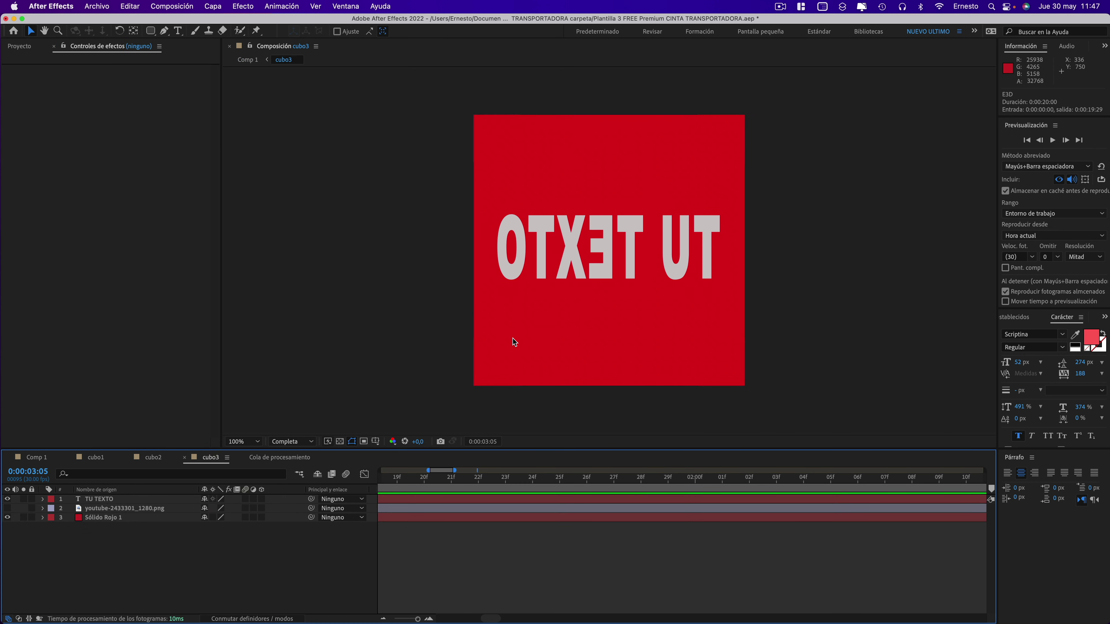
click(93, 458)
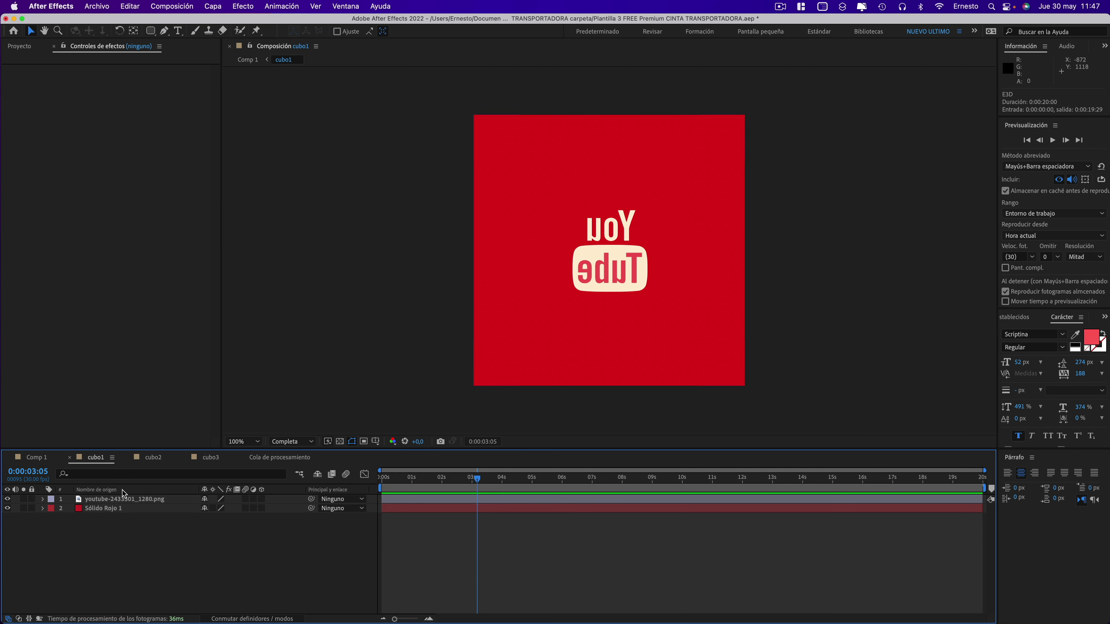
click(153, 457)
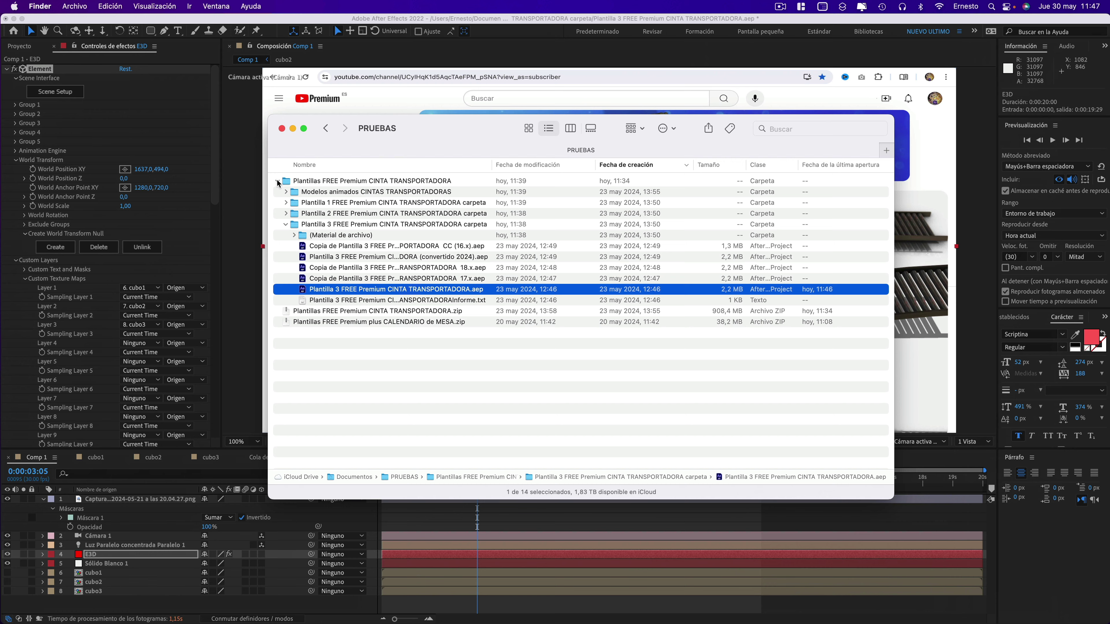
Unzip the CALENDARIO de MESA archive in Finder and expand its Plantilla 1 folder.
click(278, 181)
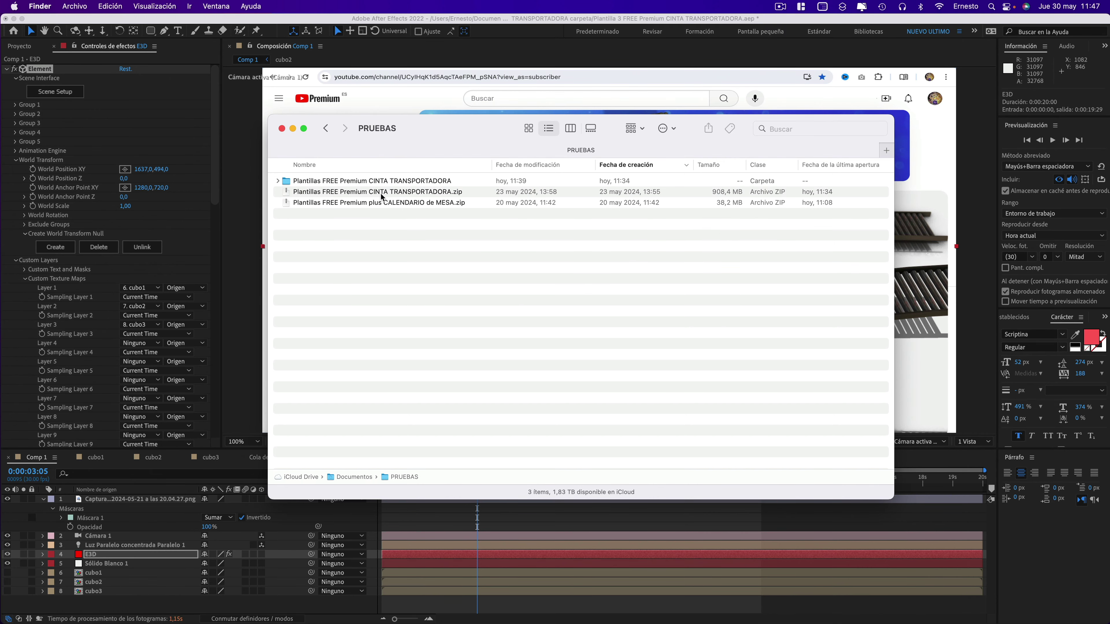
click(334, 204)
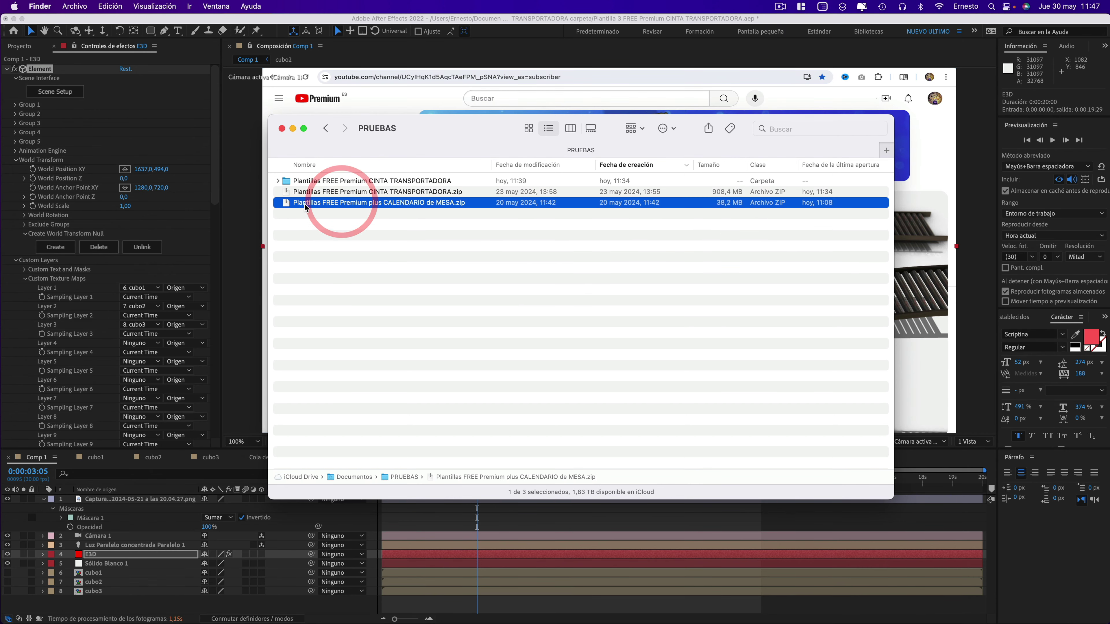
double_click(316, 203)
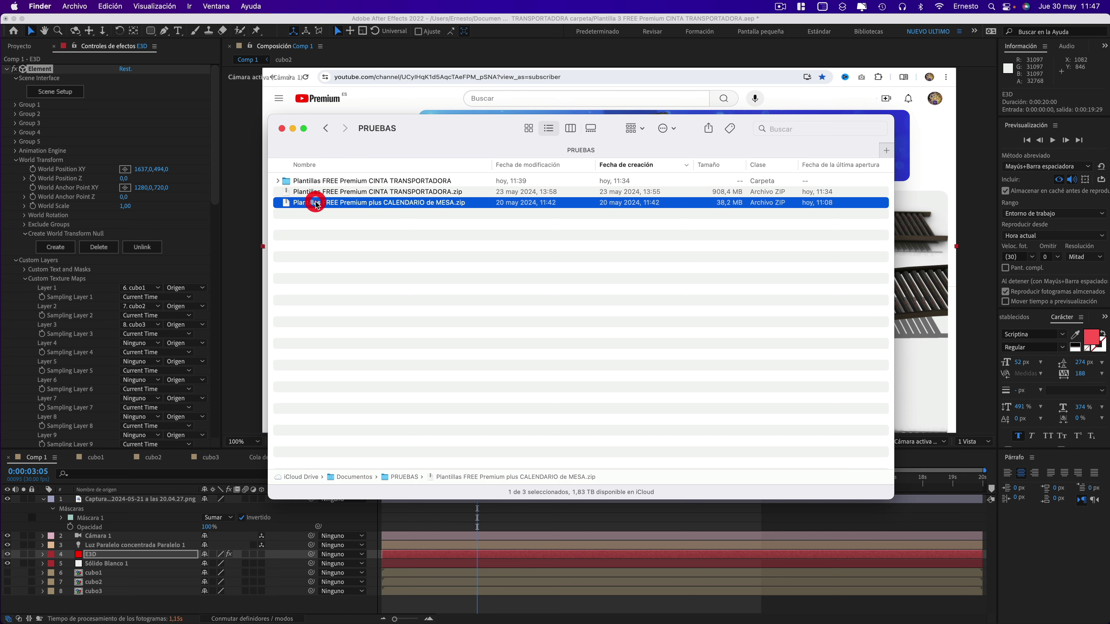
click(277, 181)
click(330, 214)
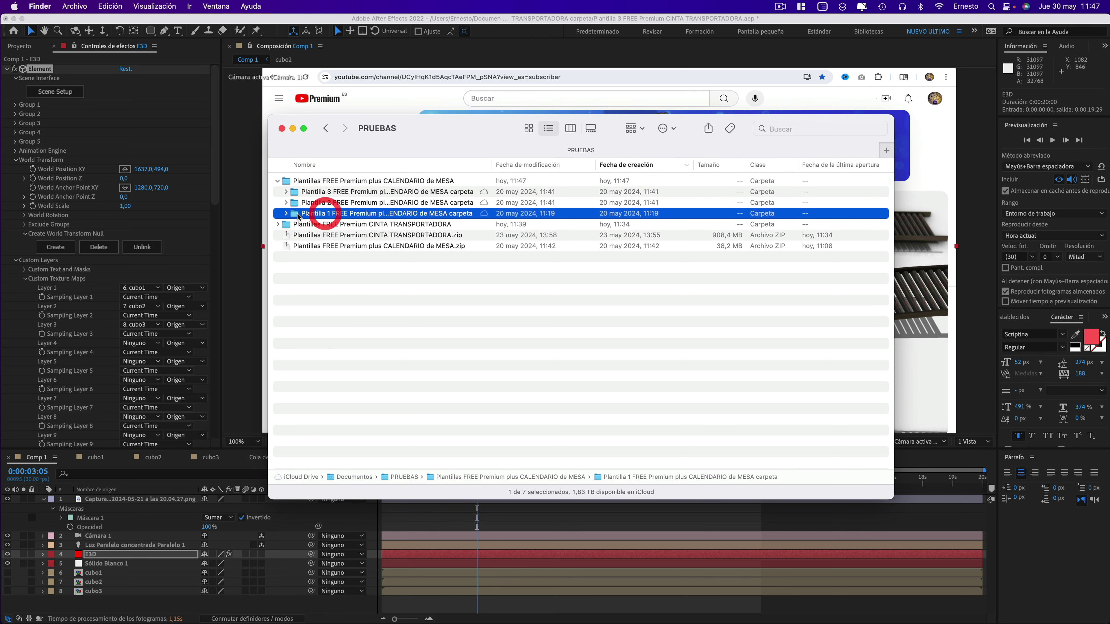
click(285, 214)
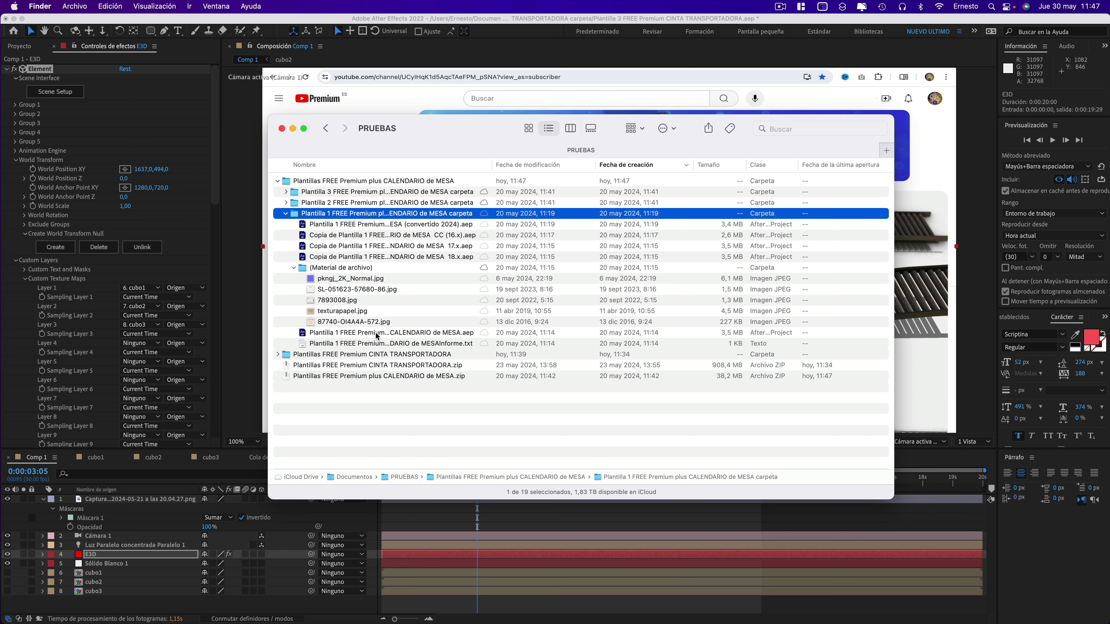
Open the Plantilla 1 calendar .aep in After Effects 2022, closing the conveyor template unsaved.
right_click(350, 337)
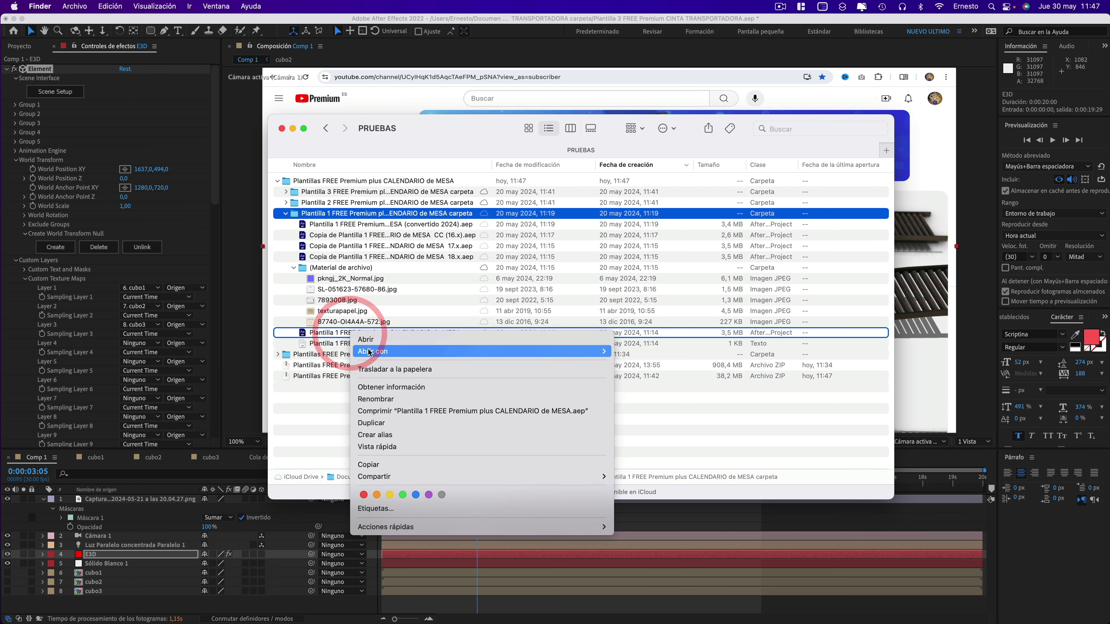
mouse_move(481, 352)
click(681, 381)
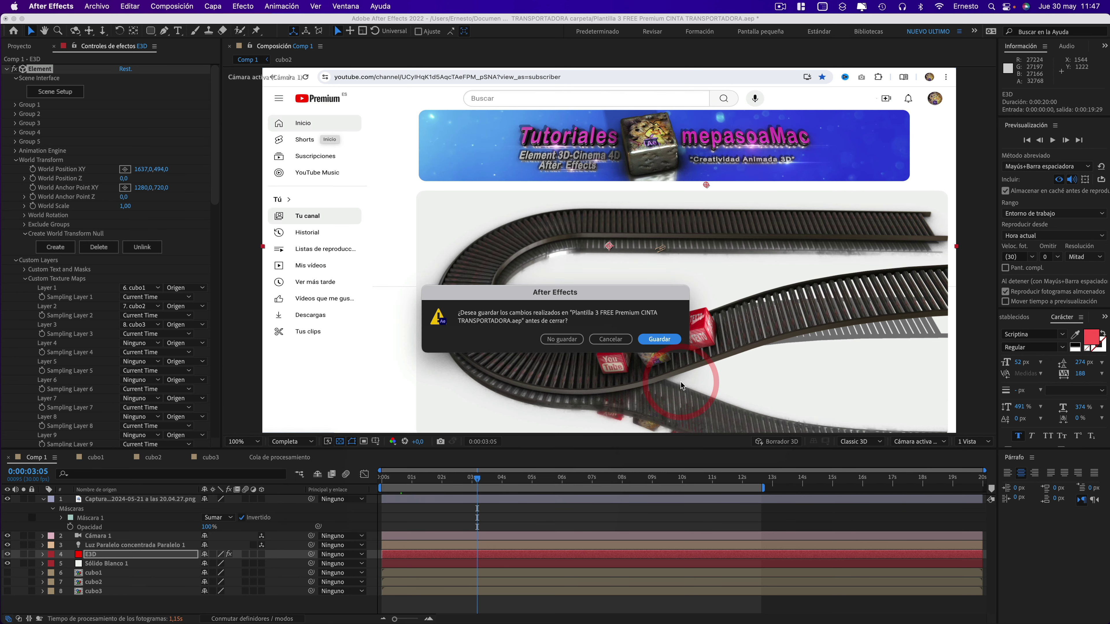
click(561, 340)
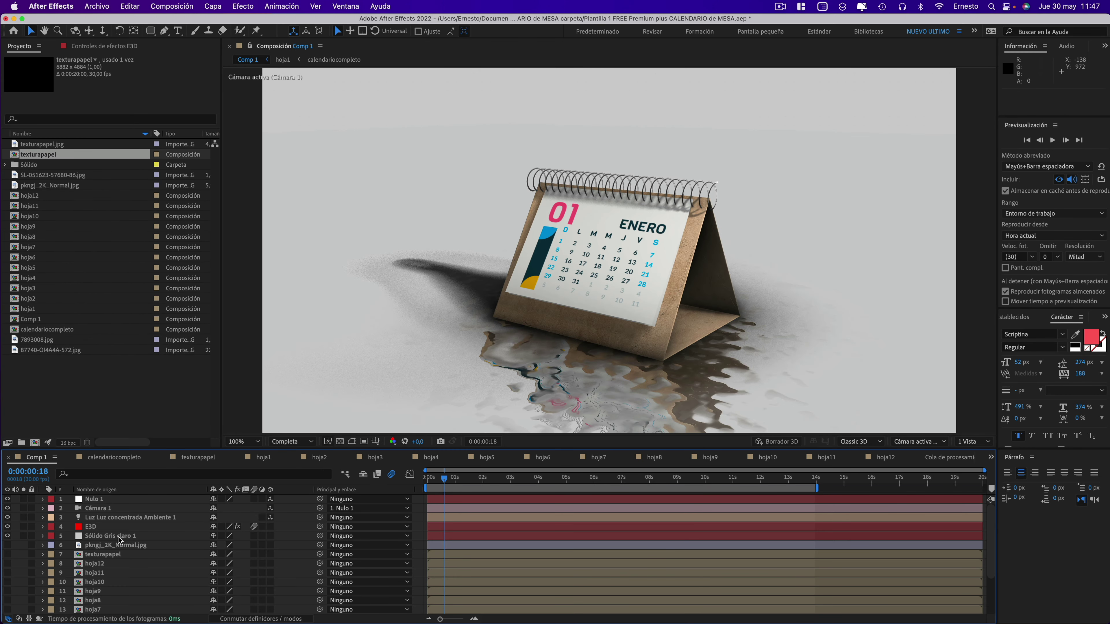
In calendariocompleto, show the 2024 artwork, hide 7893008.jpg, and preview Comp 1 at 0:00:01:07.
click(115, 457)
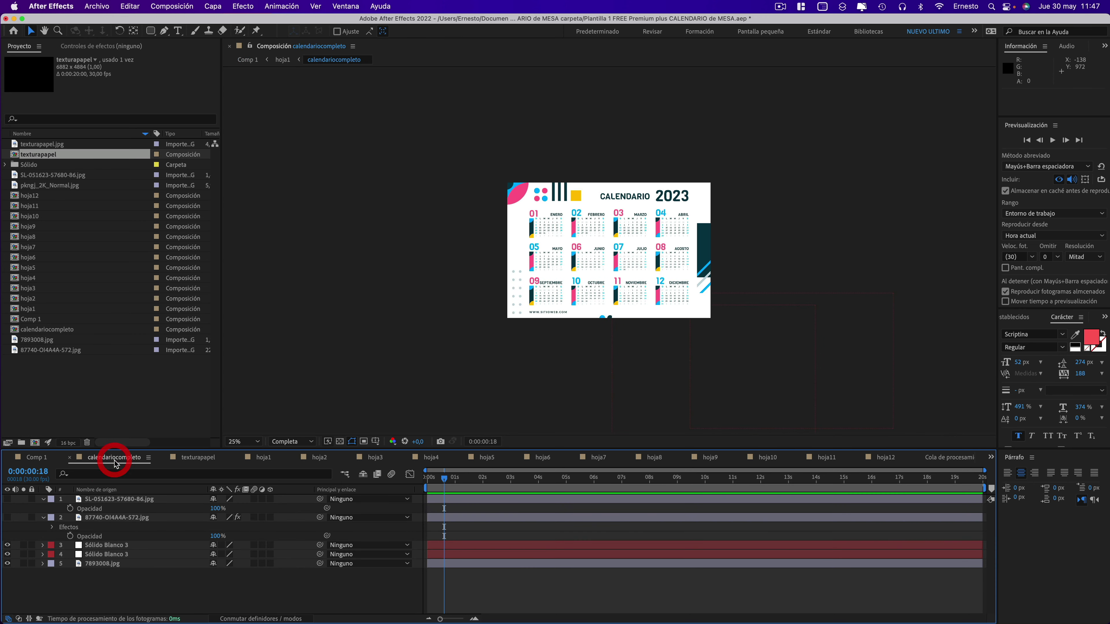
click(7, 499)
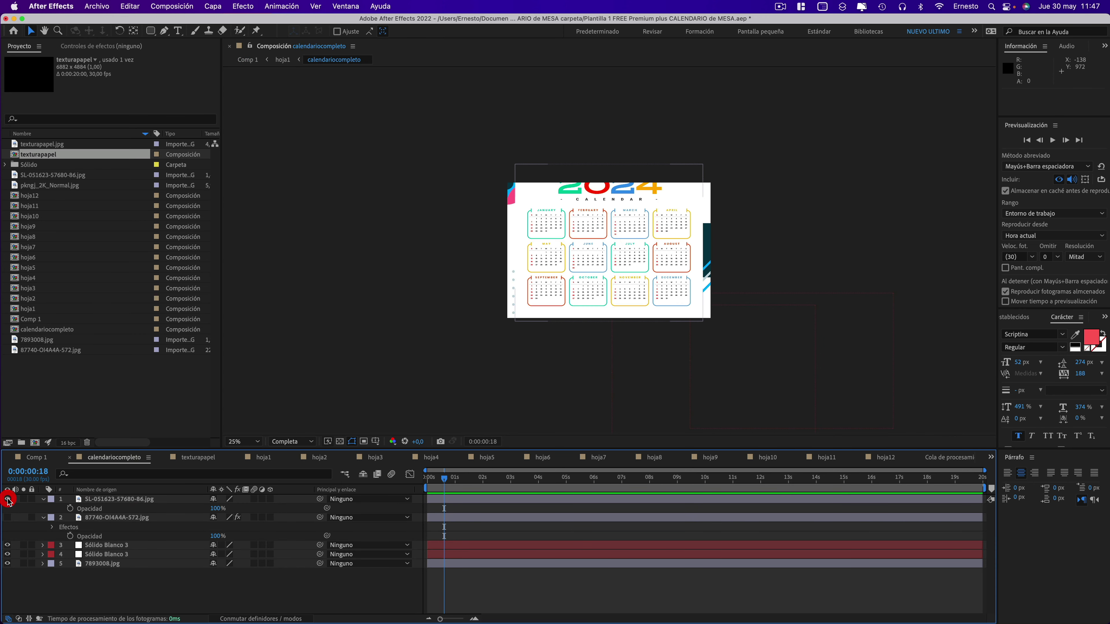
click(8, 564)
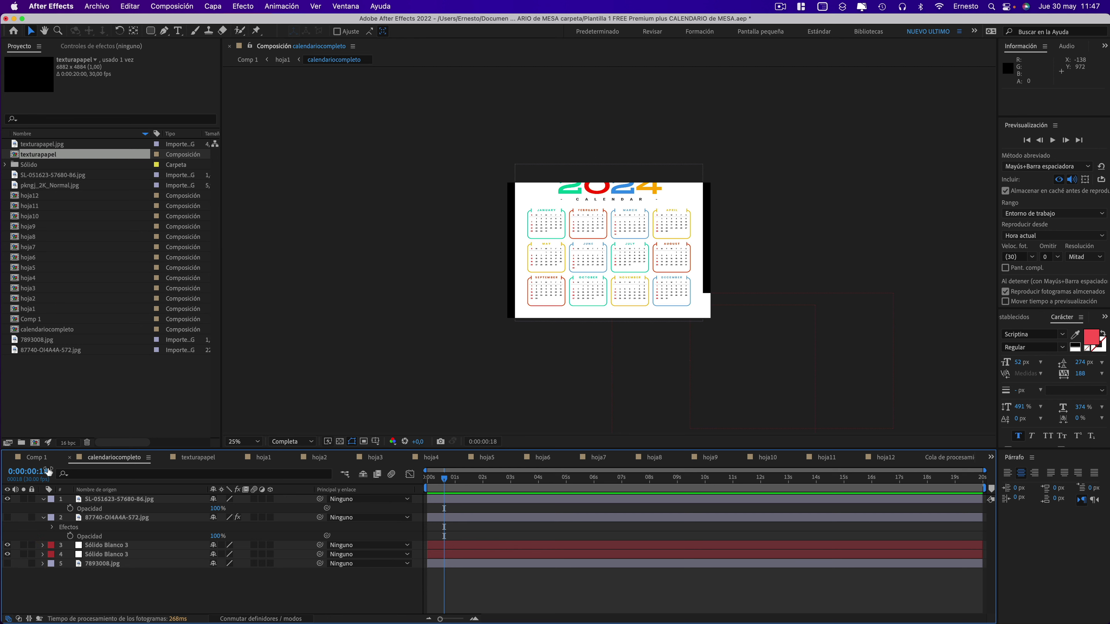
click(36, 457)
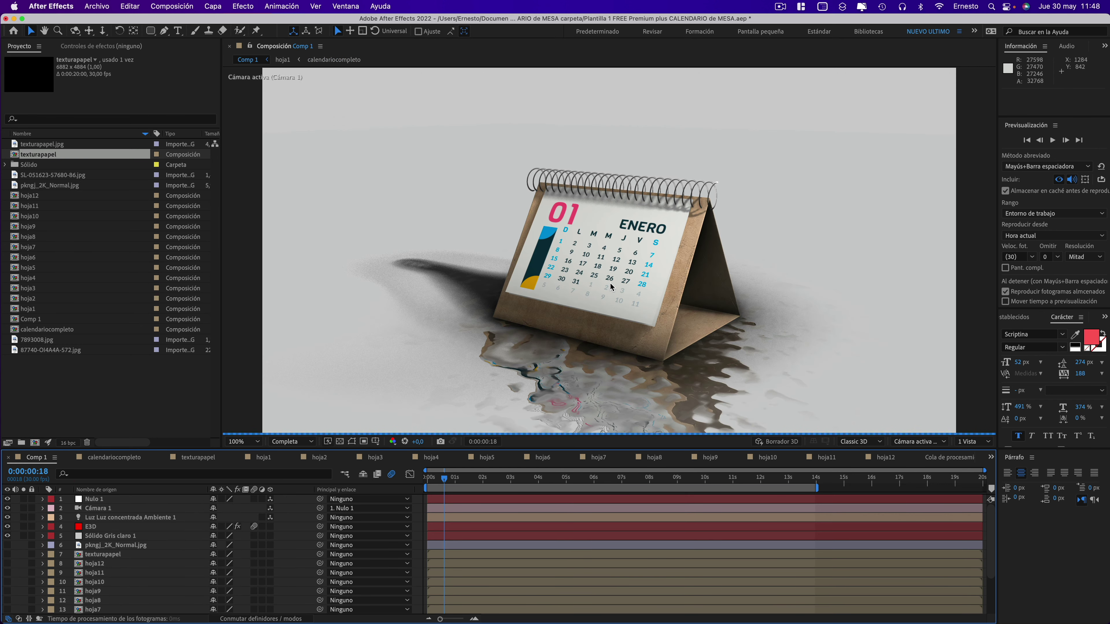
click(462, 480)
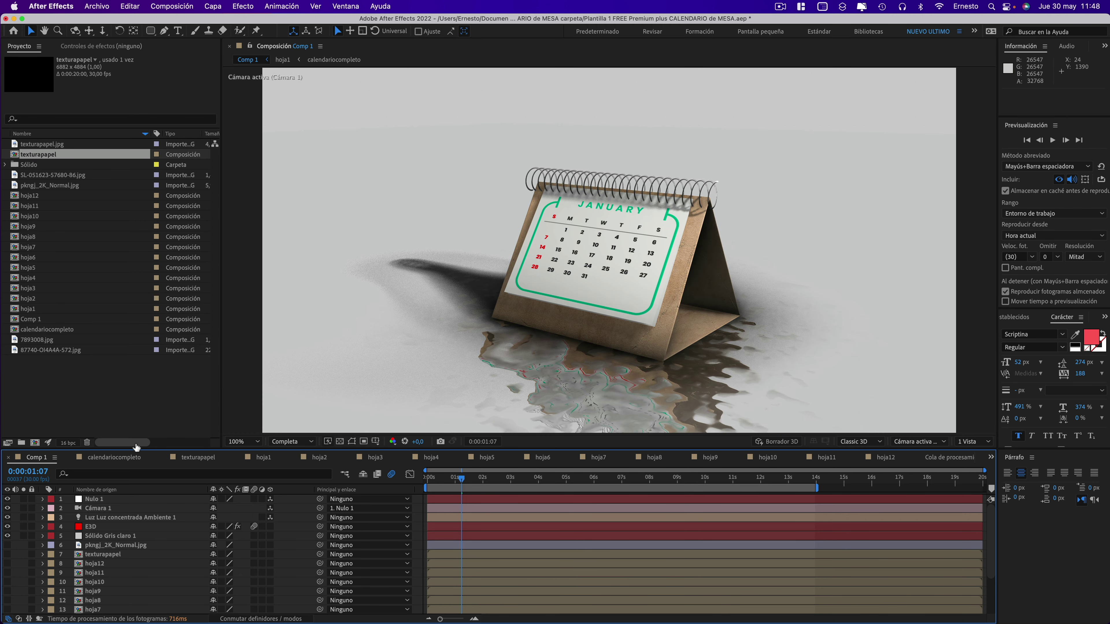
Switch calendariocompleto to the CALENDAR 2017 layer and check Comp 1 at 0:00:05:27 and 0:00:07:24.
click(114, 458)
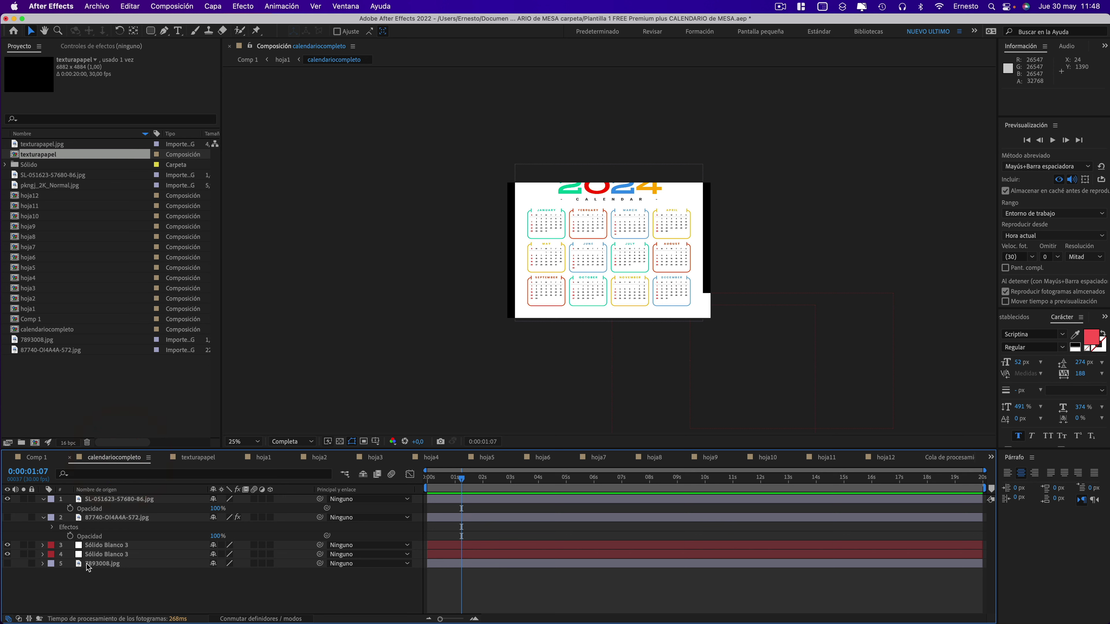
click(7, 499)
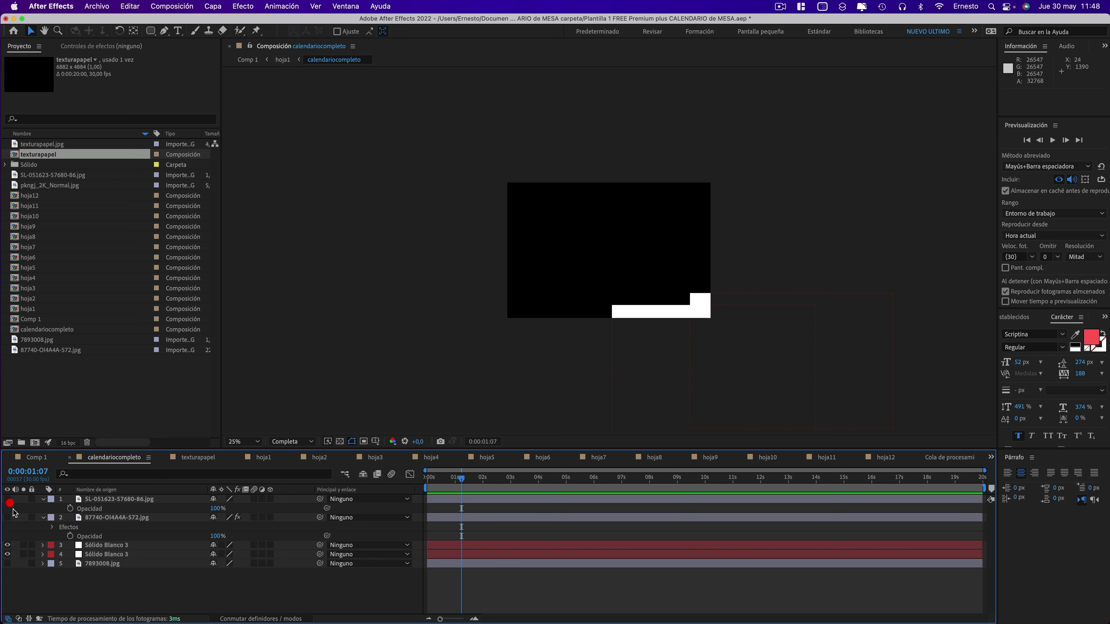
click(7, 517)
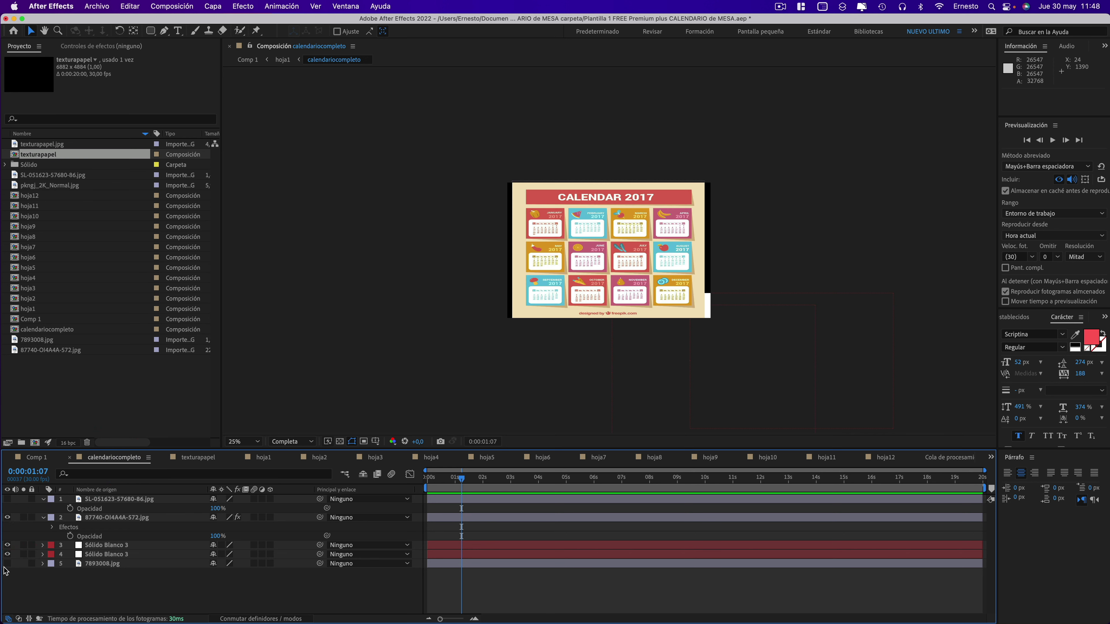
click(35, 458)
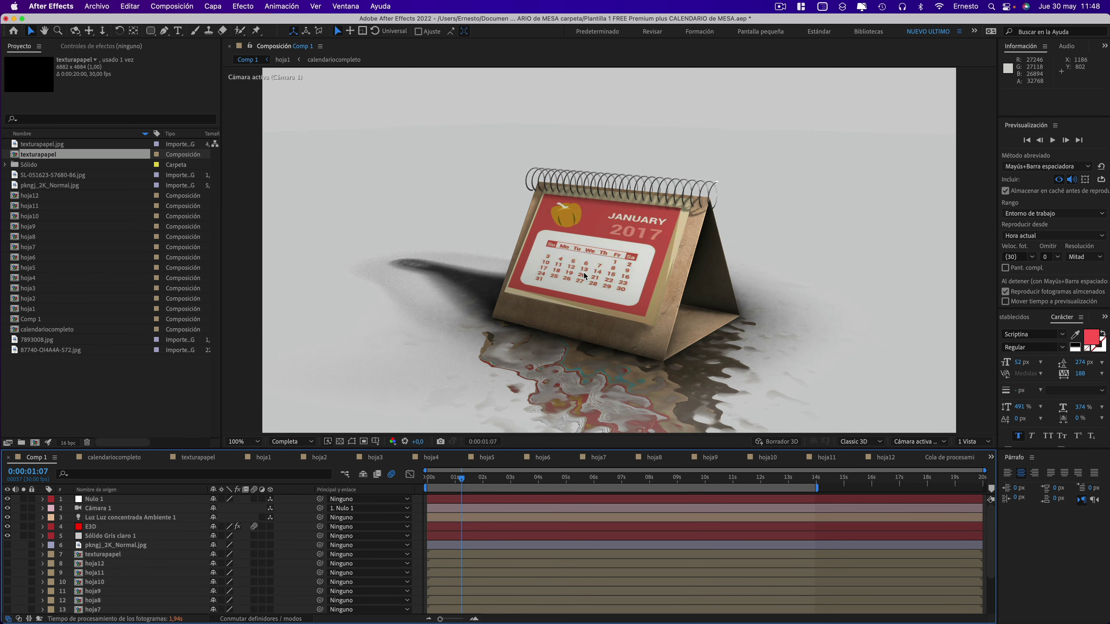
click(591, 477)
click(644, 477)
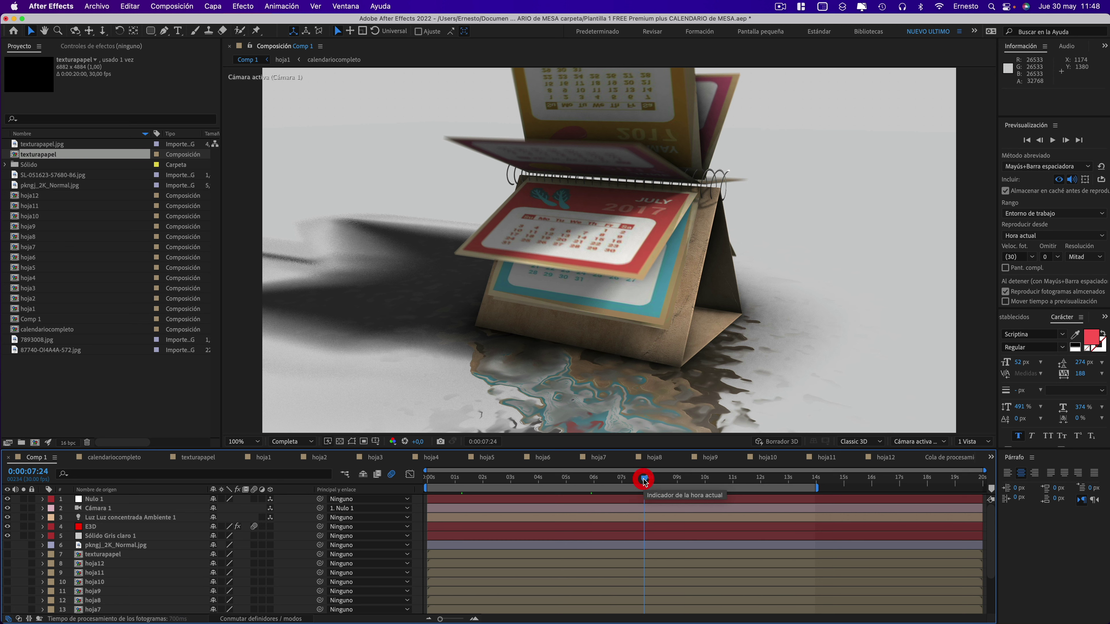
View calendariocompleto at 50% zoom and select the 87740-OI4A4A-572.jpg layer.
click(121, 458)
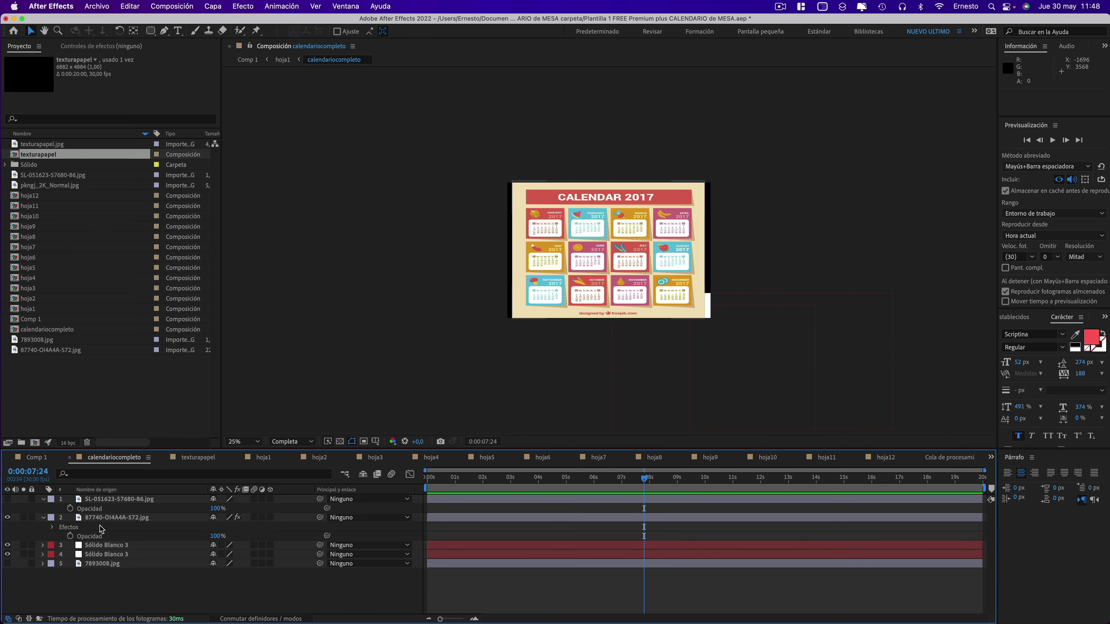
key(period)
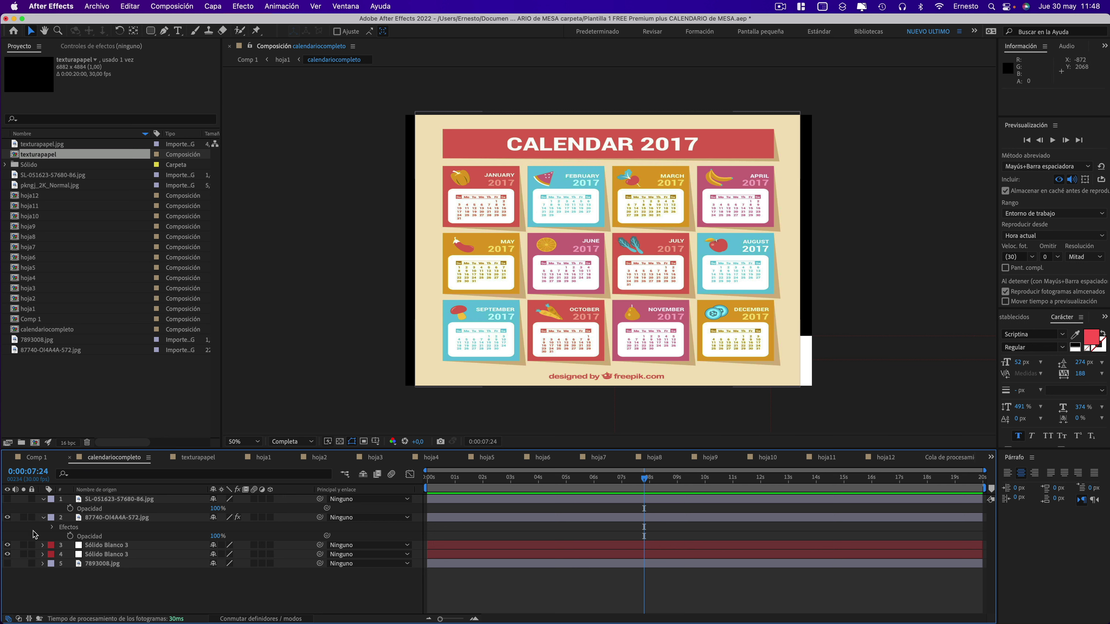
click(113, 518)
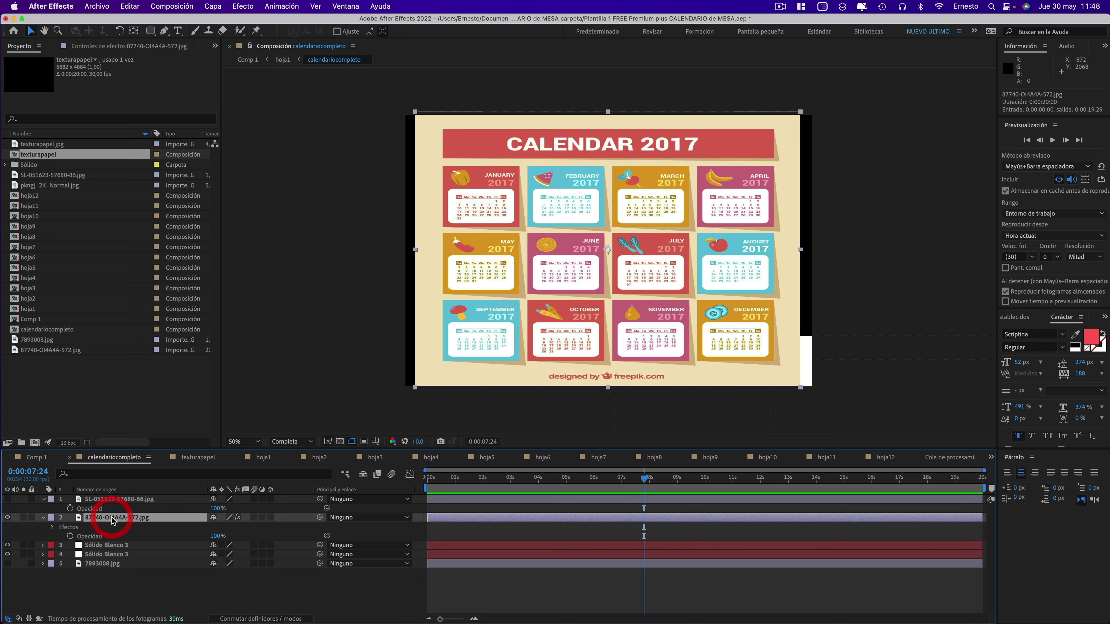
Fade the 2017 image's Opacidad to 25% and back to 100%, then view Comp 1 at 0:00:03:12.
key(u)
key(t)
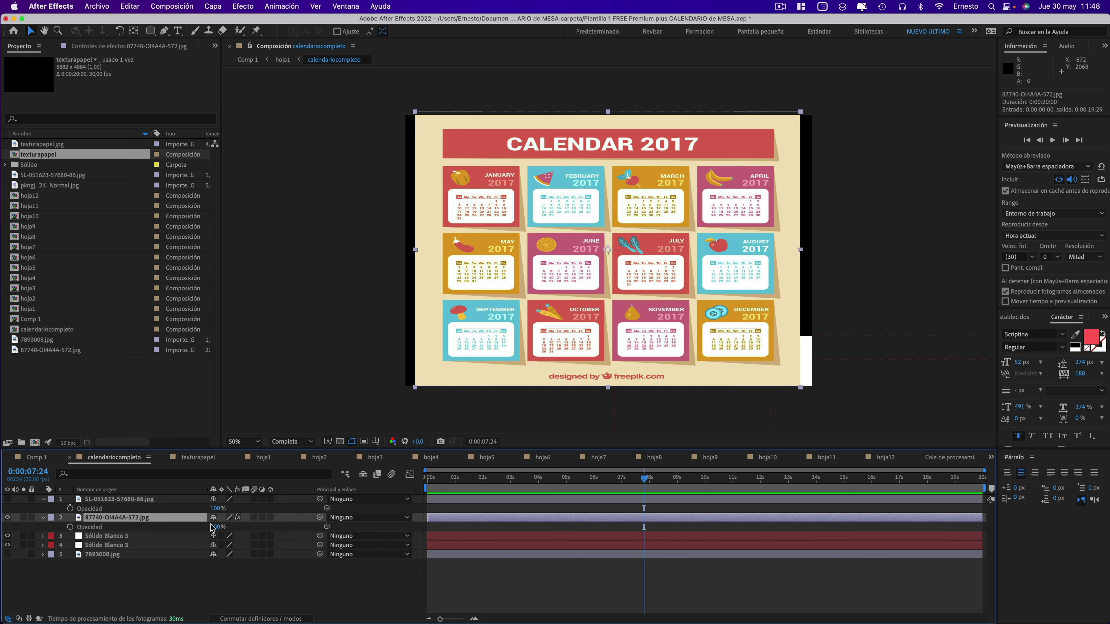
drag(215, 529, 187, 526)
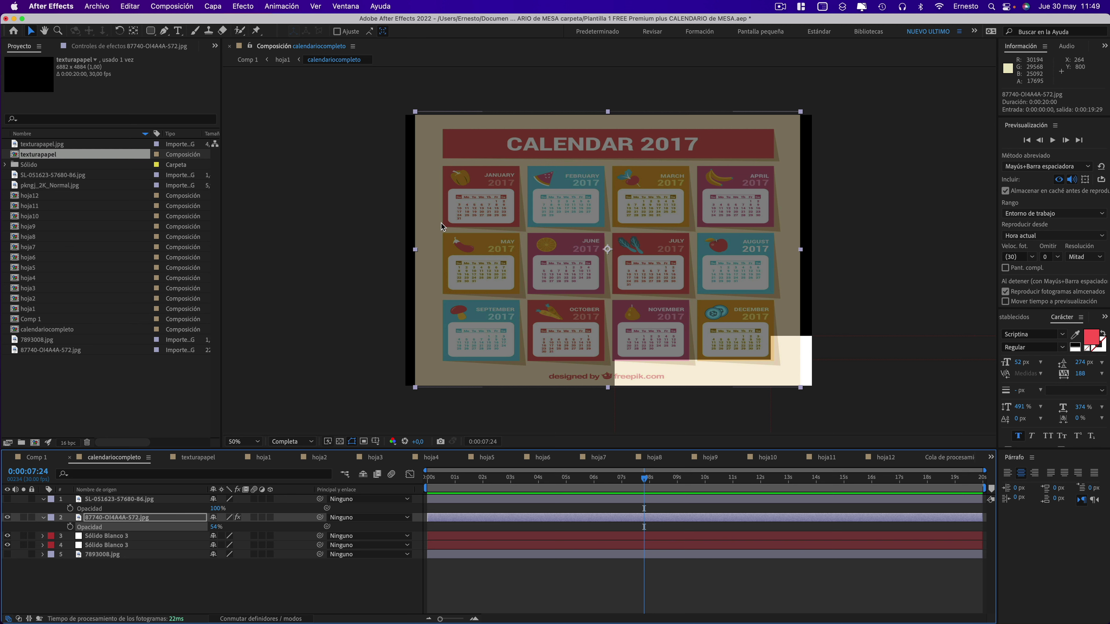
drag(215, 527, 291, 528)
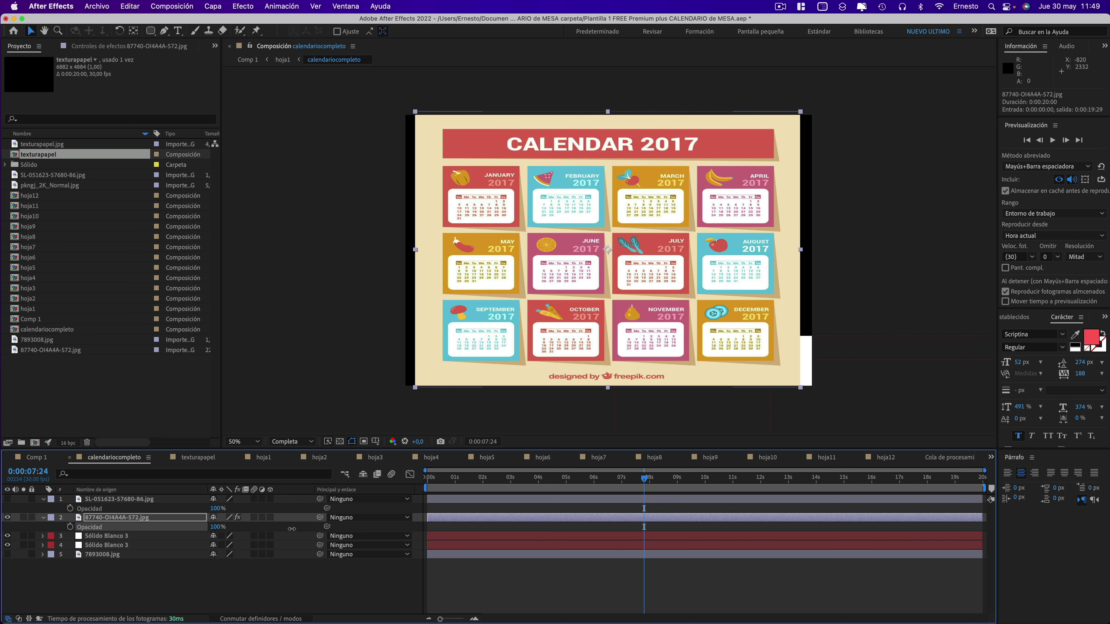
click(355, 500)
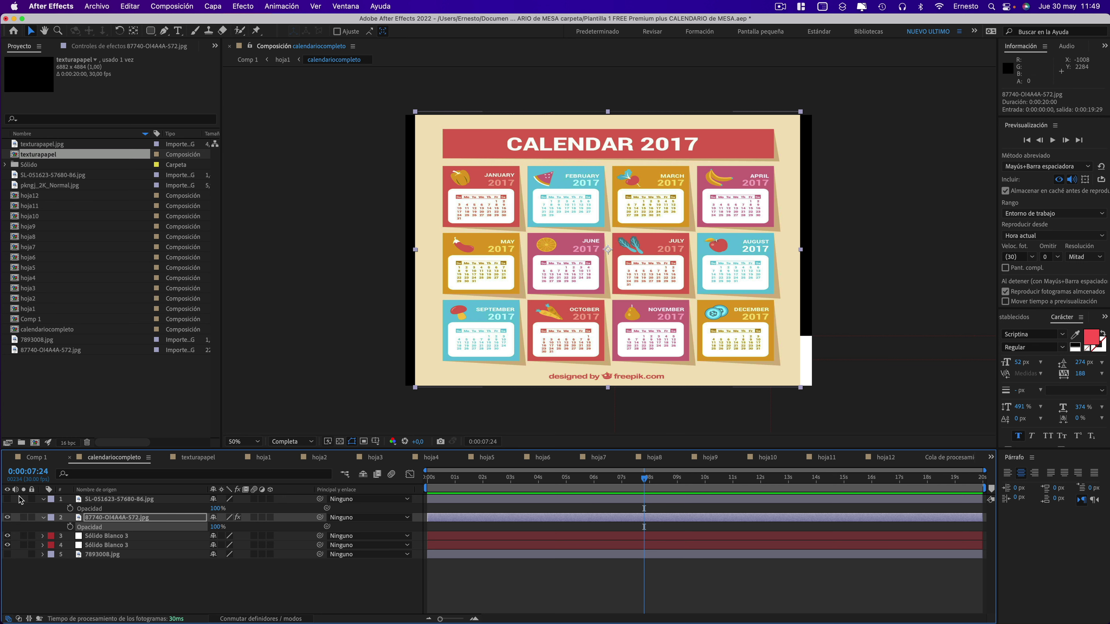
click(38, 457)
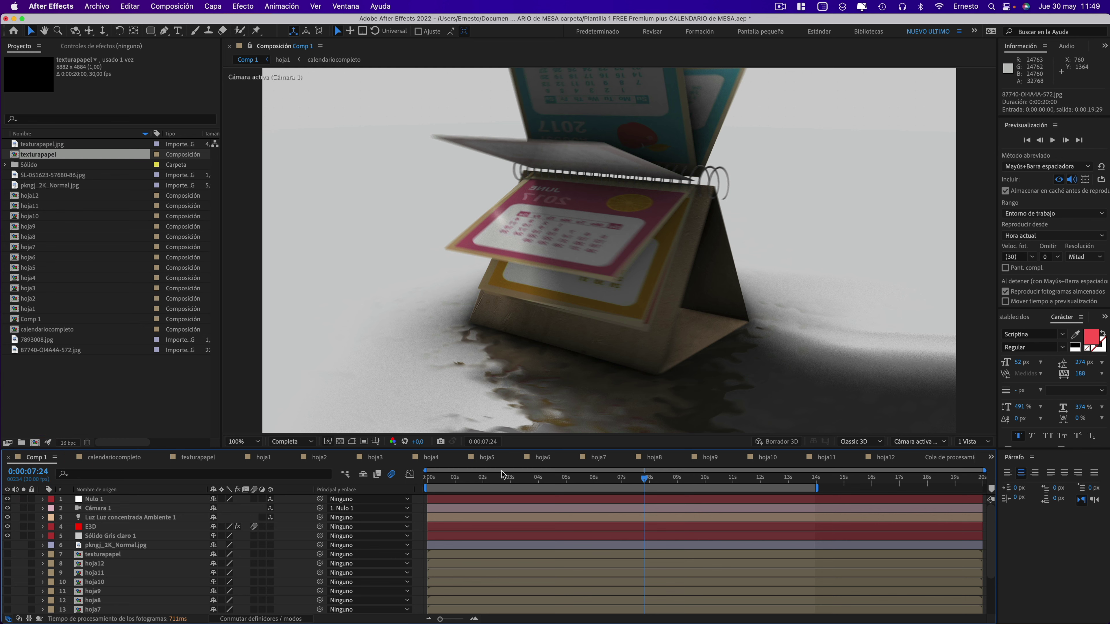
click(522, 478)
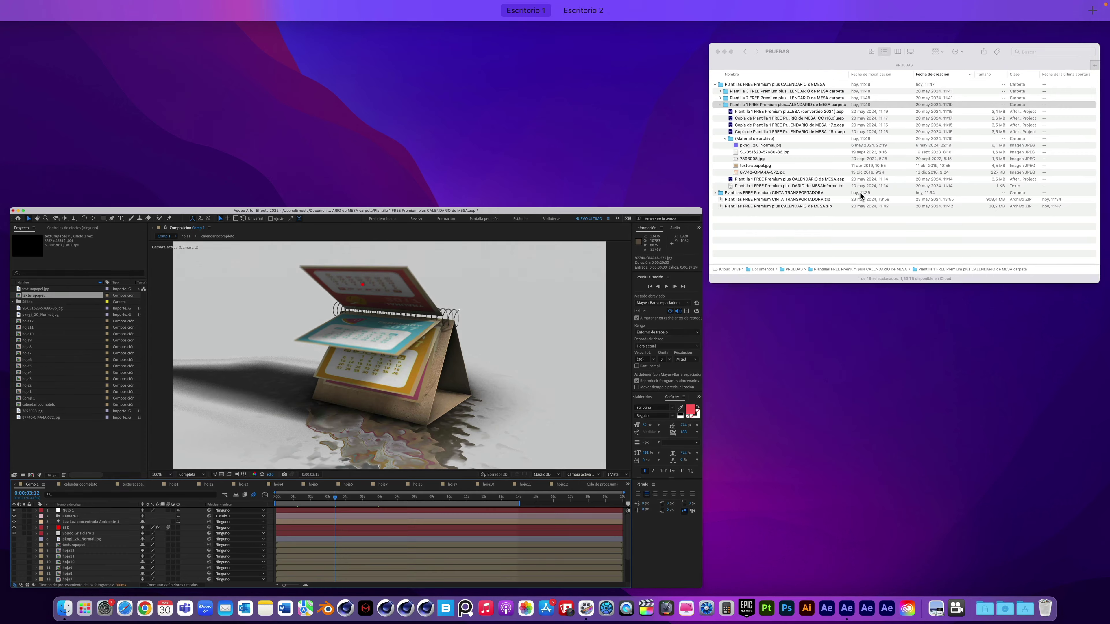
Browse the Plantilla 2 folder in Finder, minimize the PRUEBAS window, and select the E3D layer.
click(855, 186)
click(286, 203)
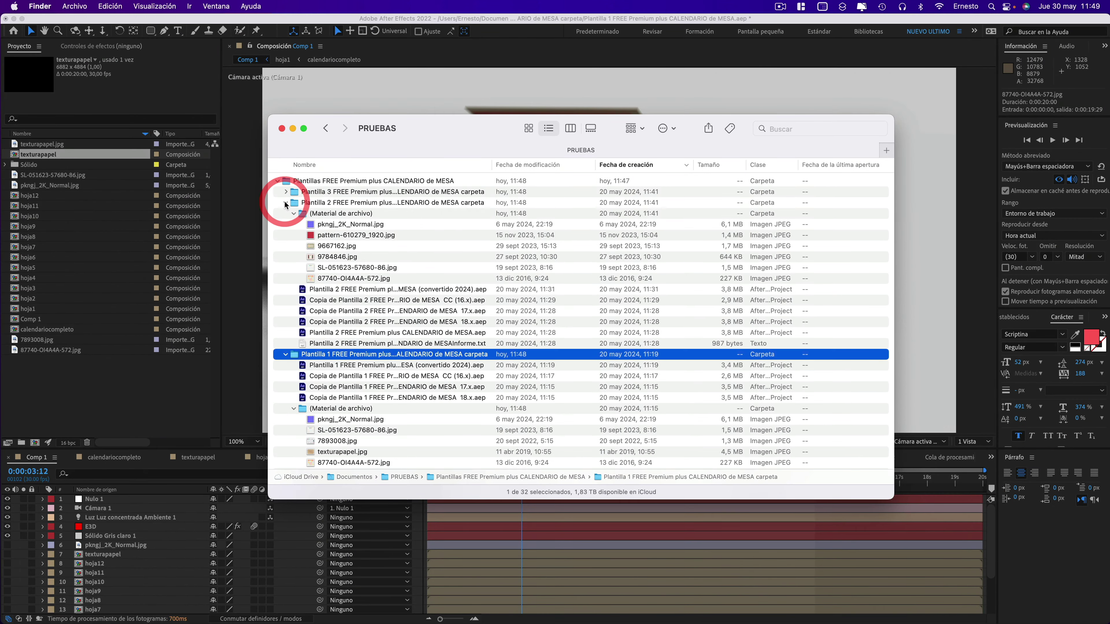
click(294, 213)
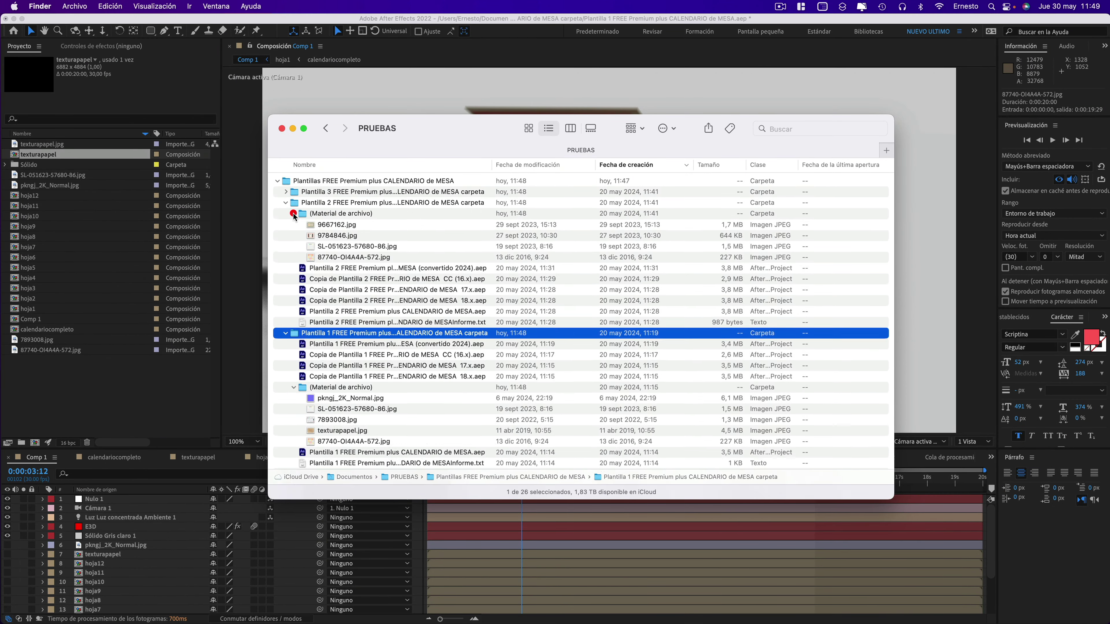
click(286, 202)
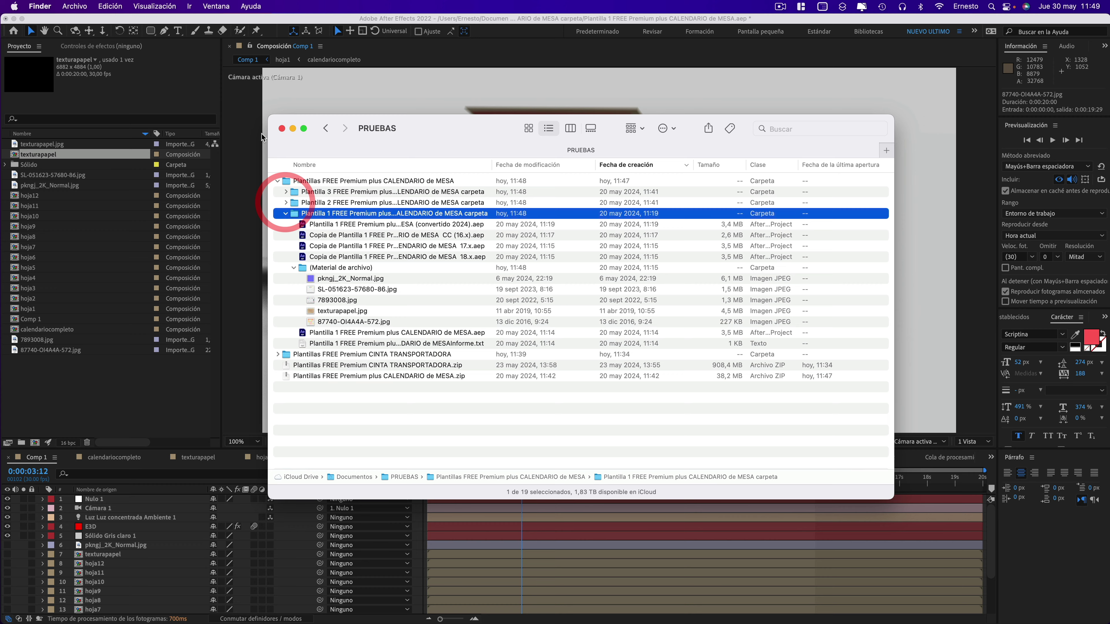
click(292, 129)
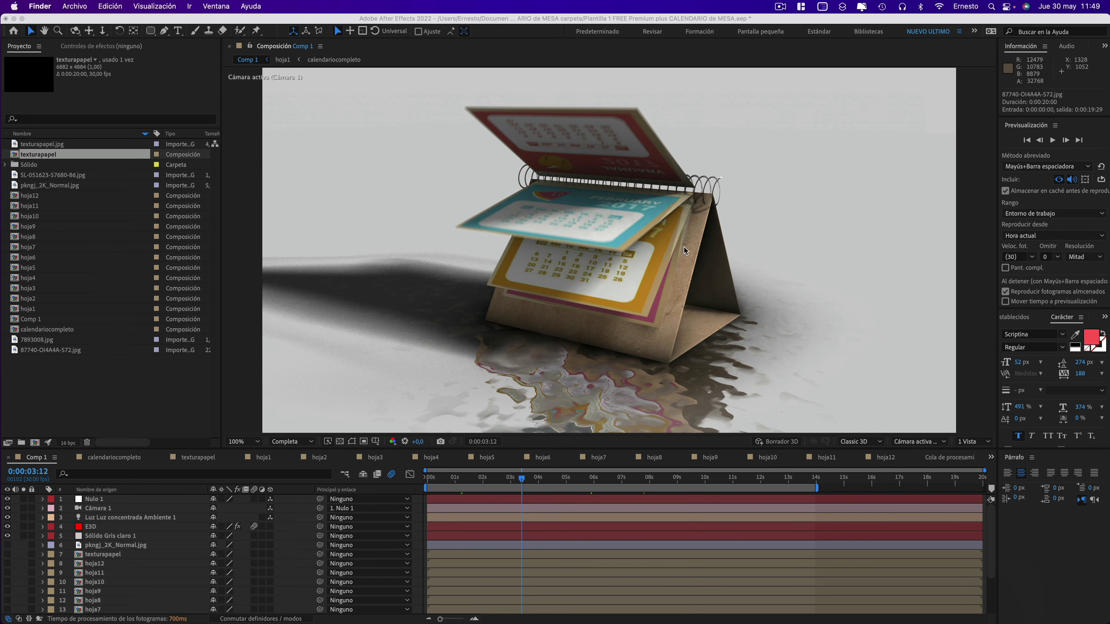
click(93, 527)
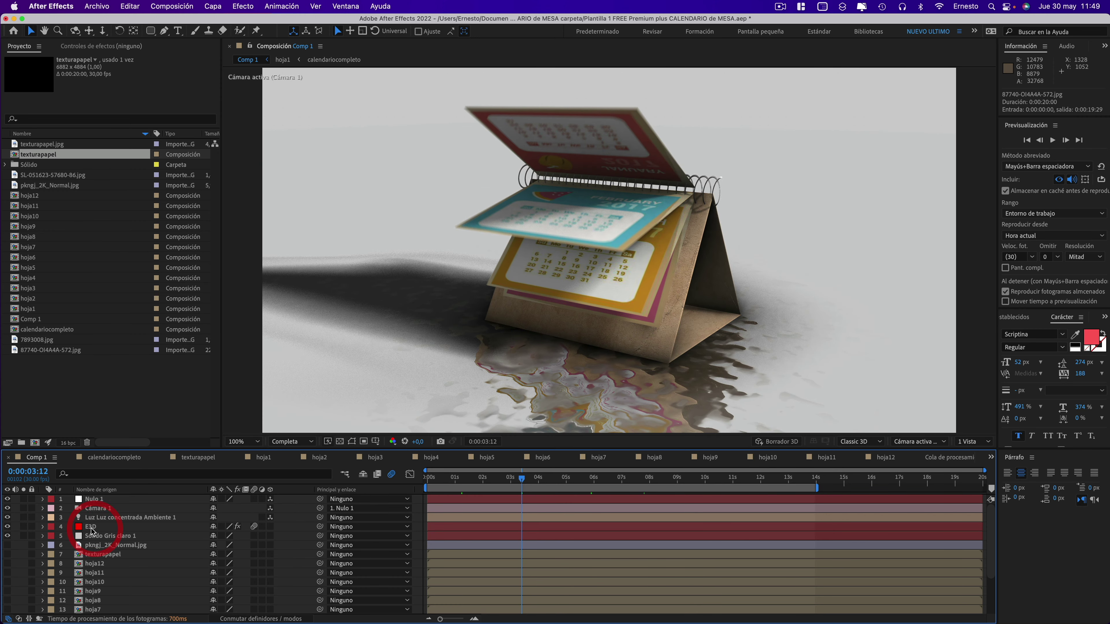
Open E3D's Scene Setup, select the Tube Model's Default material, and open its Normal Bump texture.
click(106, 46)
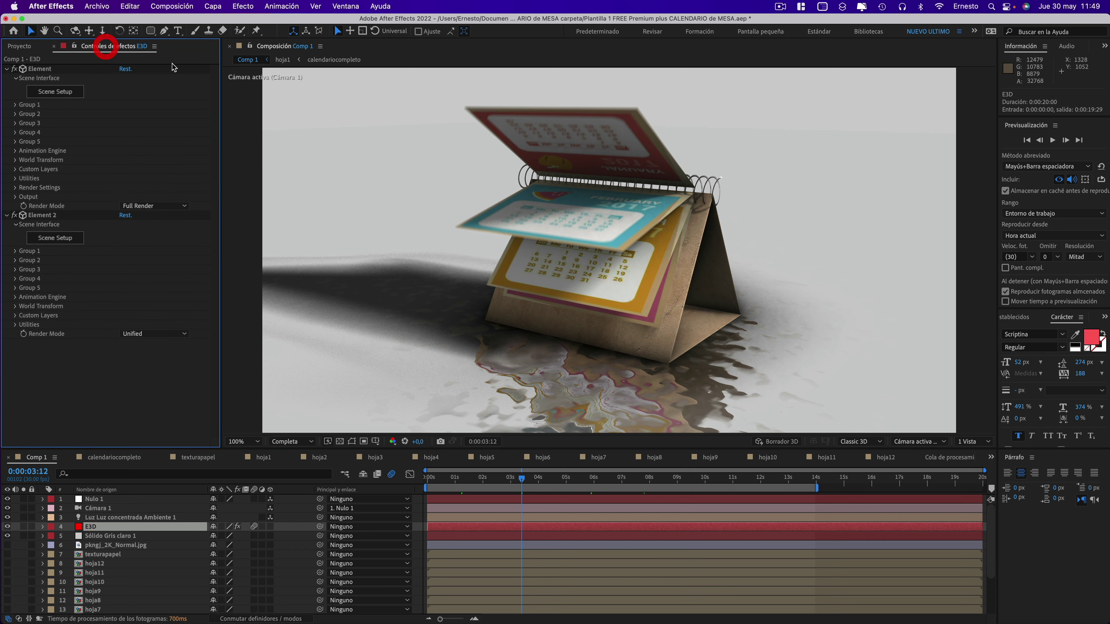
click(56, 92)
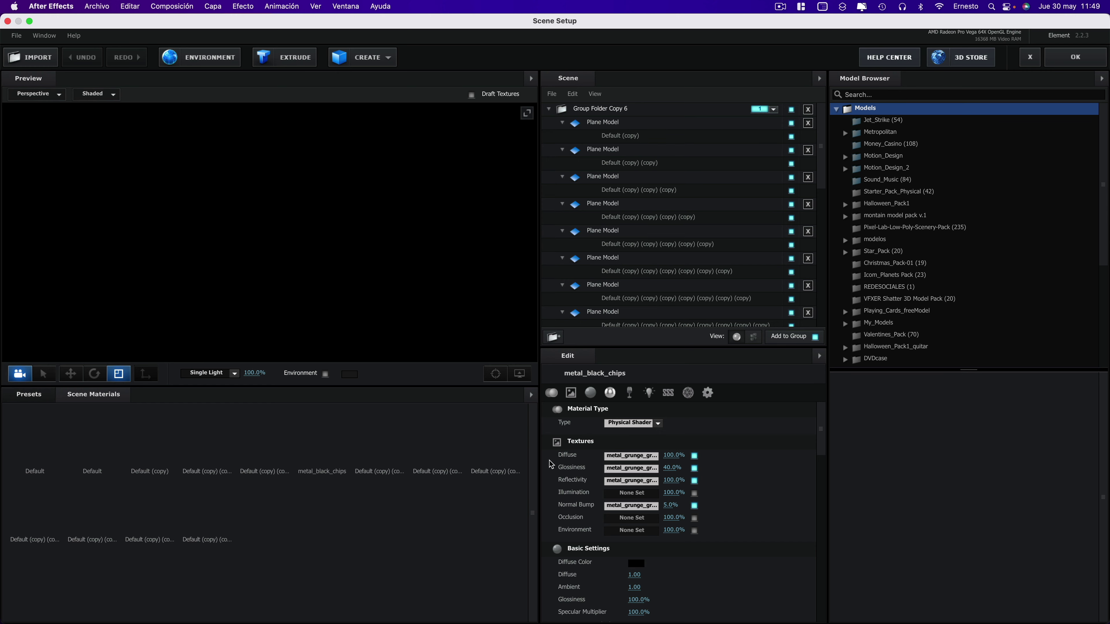
click(594, 280)
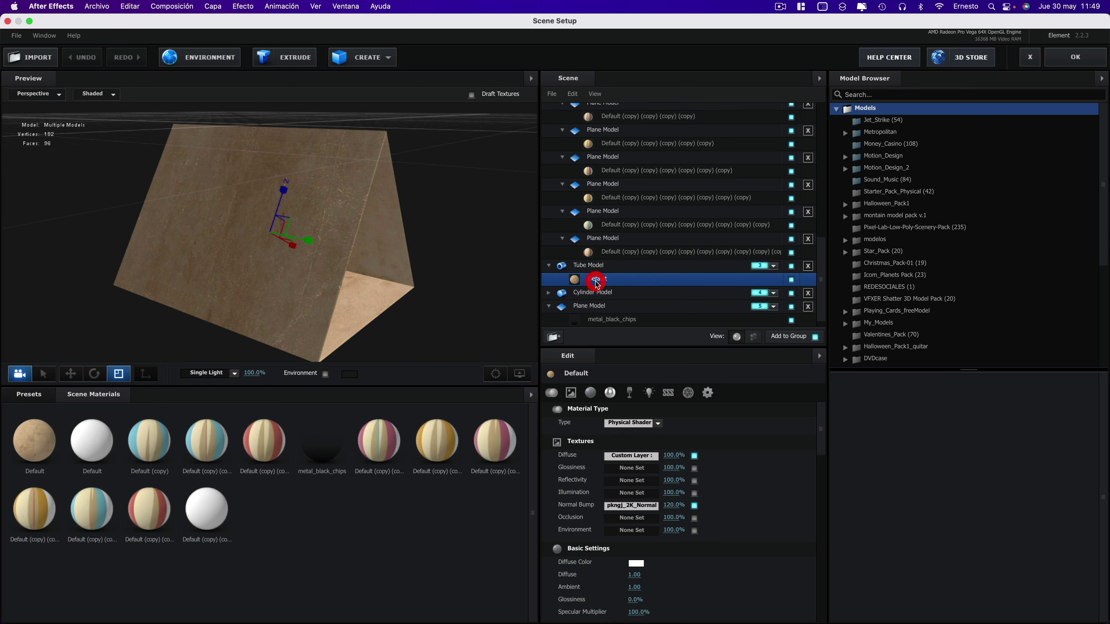
drag(481, 285, 443, 280)
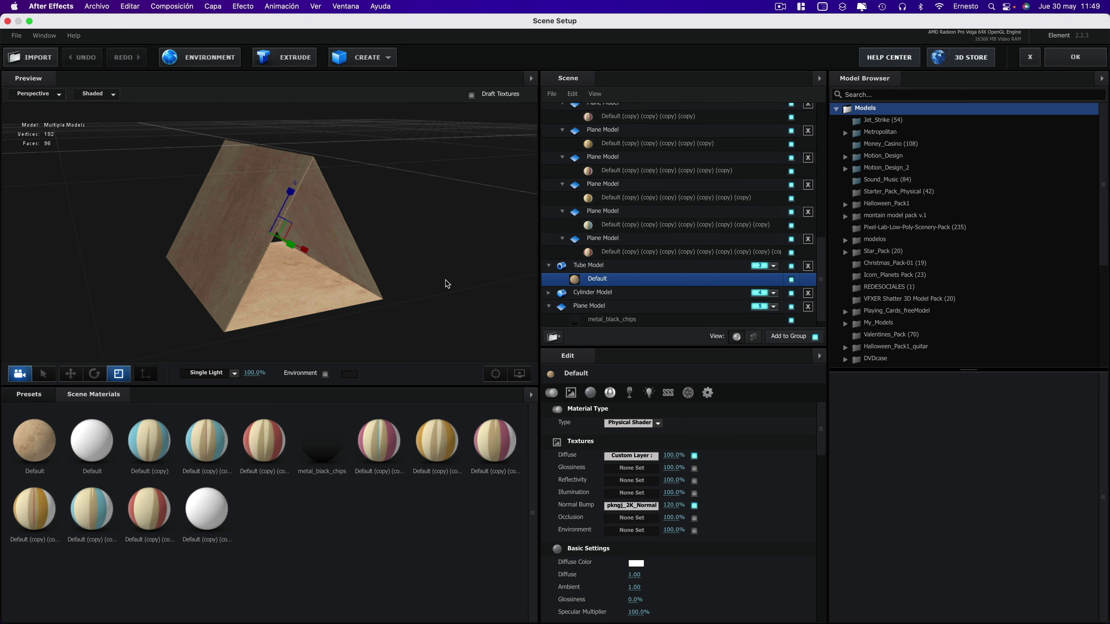
click(630, 510)
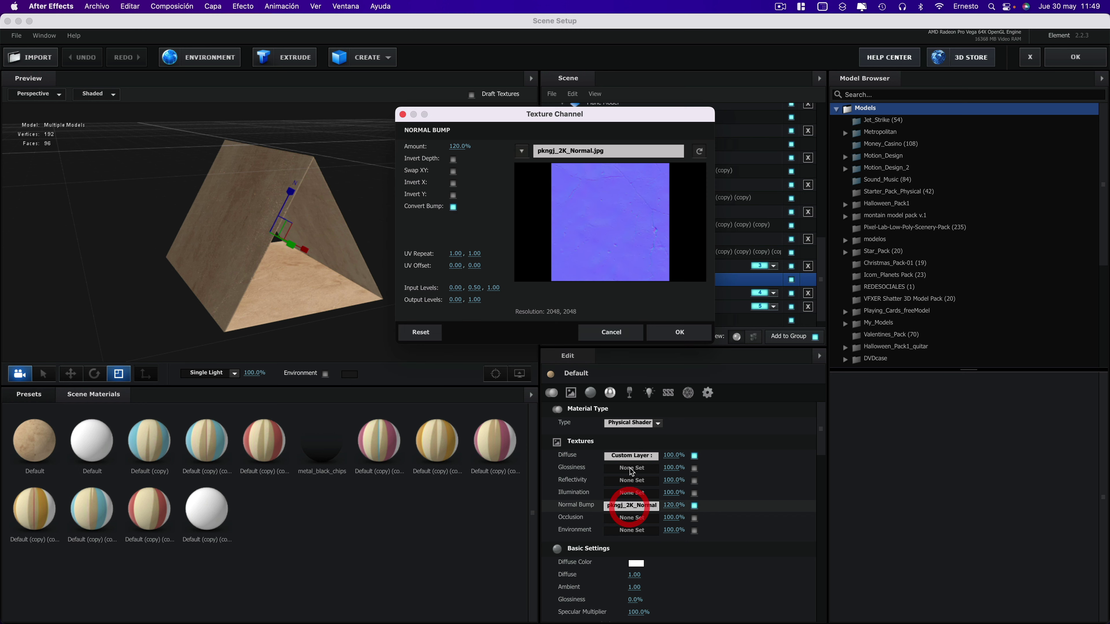
Browse for a new Normal Bump file in template 1's (Material de archivo) folder under Documentos > PRUEBAS.
click(565, 151)
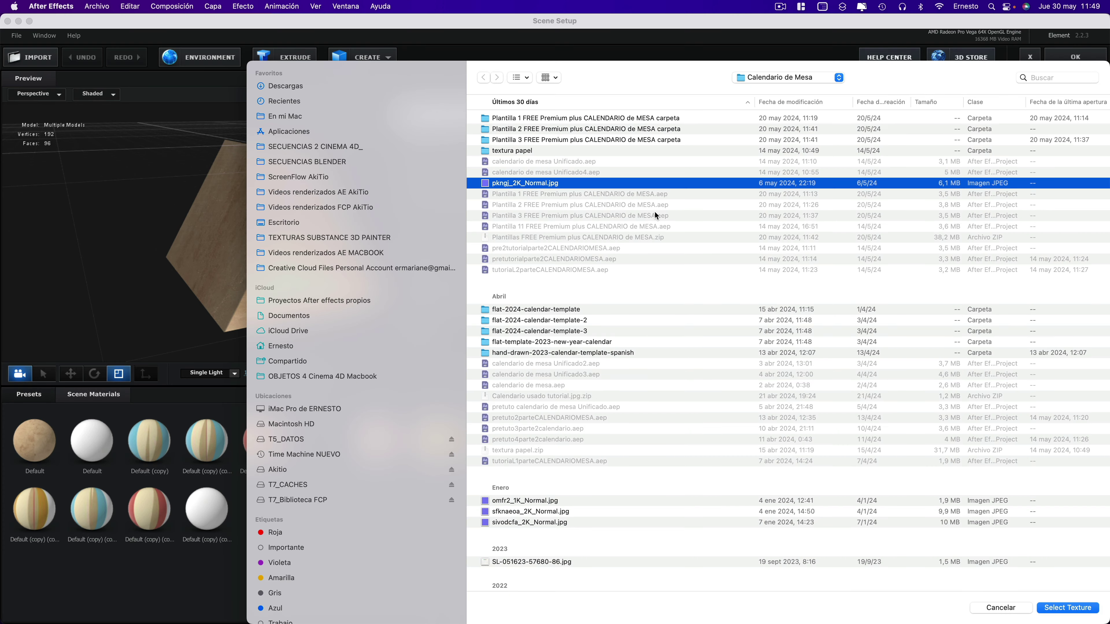
scroll(501, 177, down, 1)
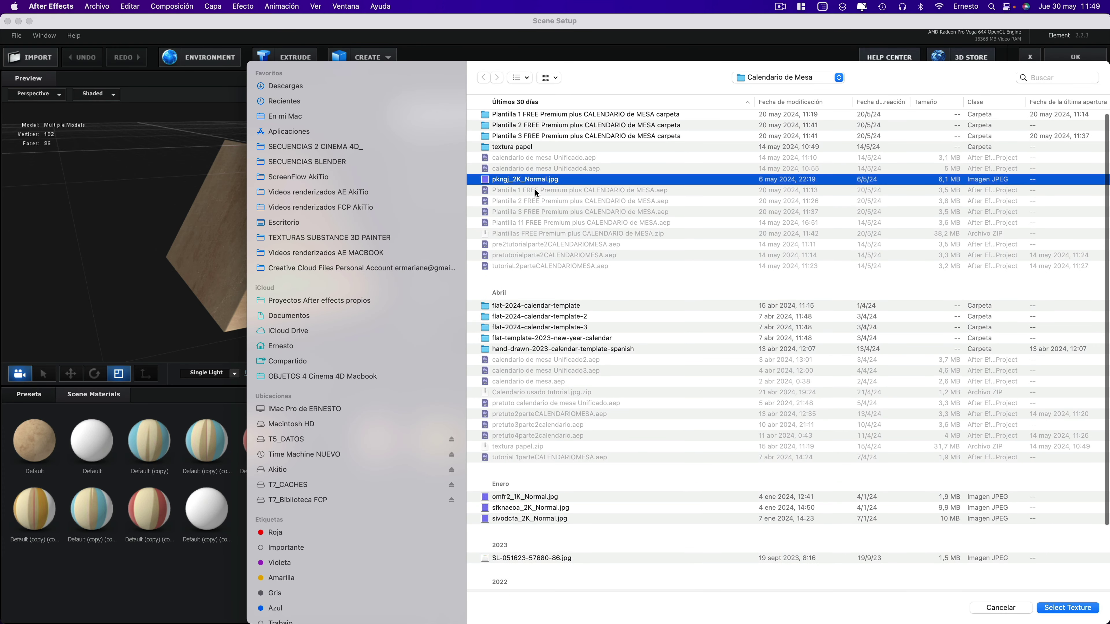
scroll(529, 186, up, 1)
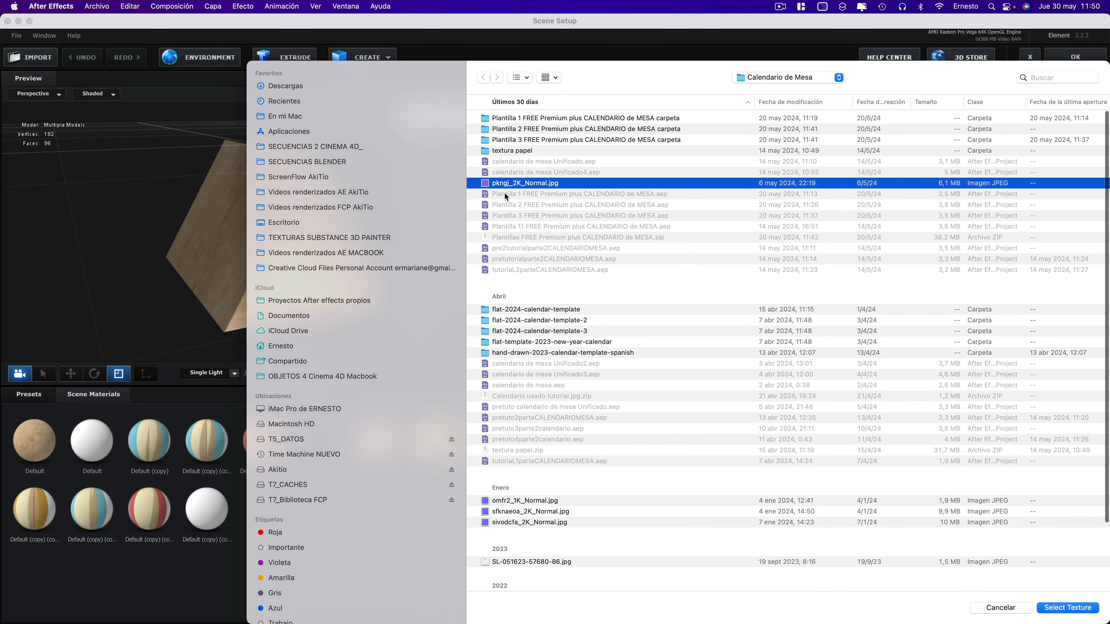
click(298, 317)
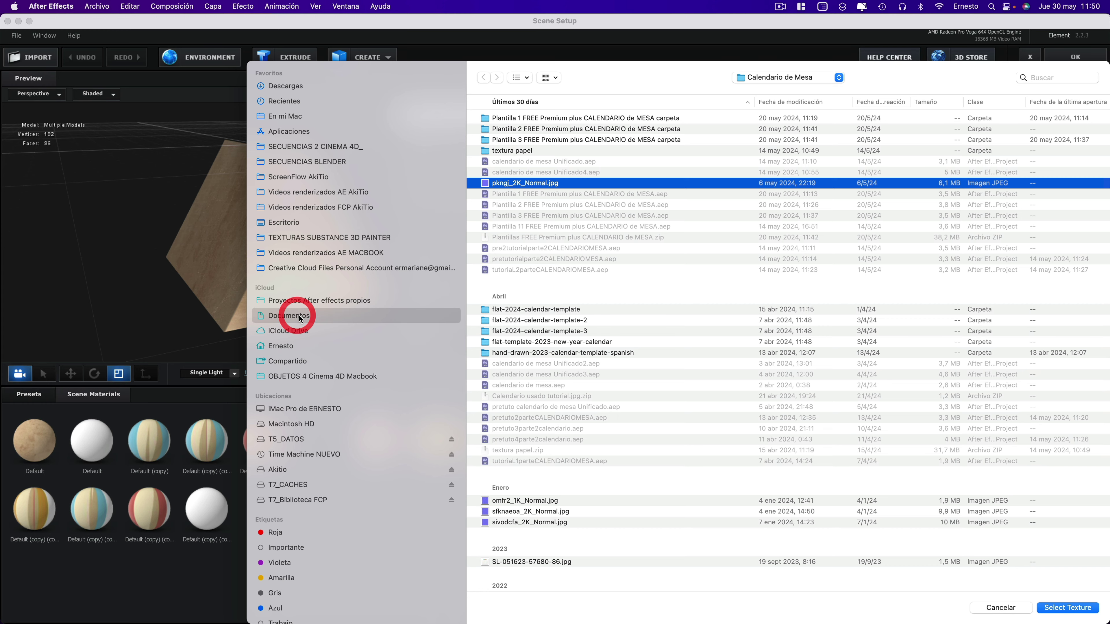
double_click(506, 117)
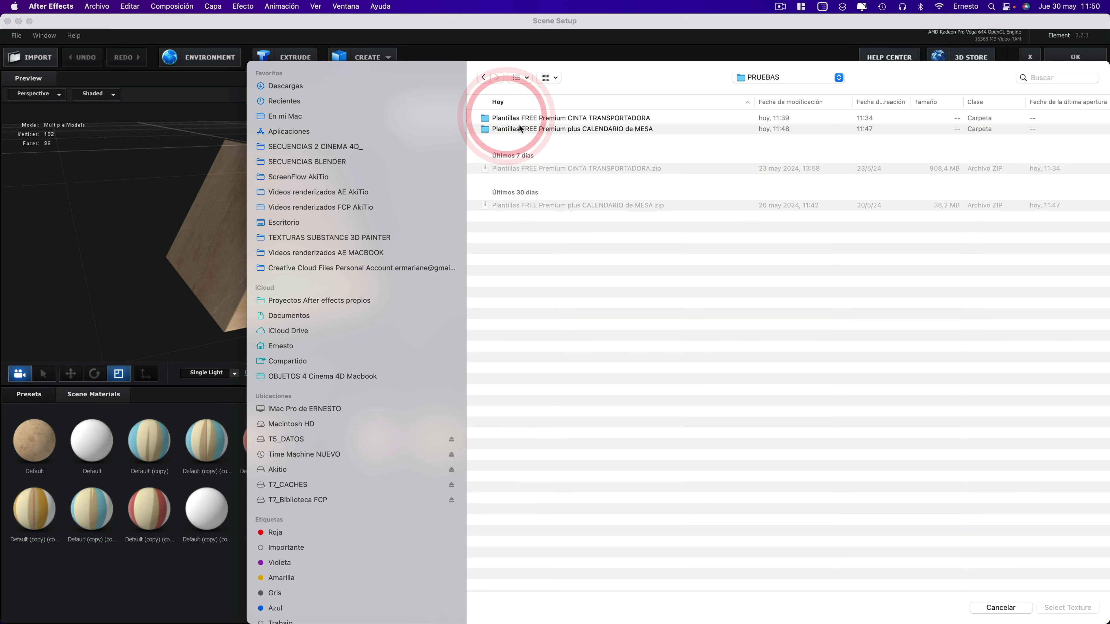
double_click(537, 129)
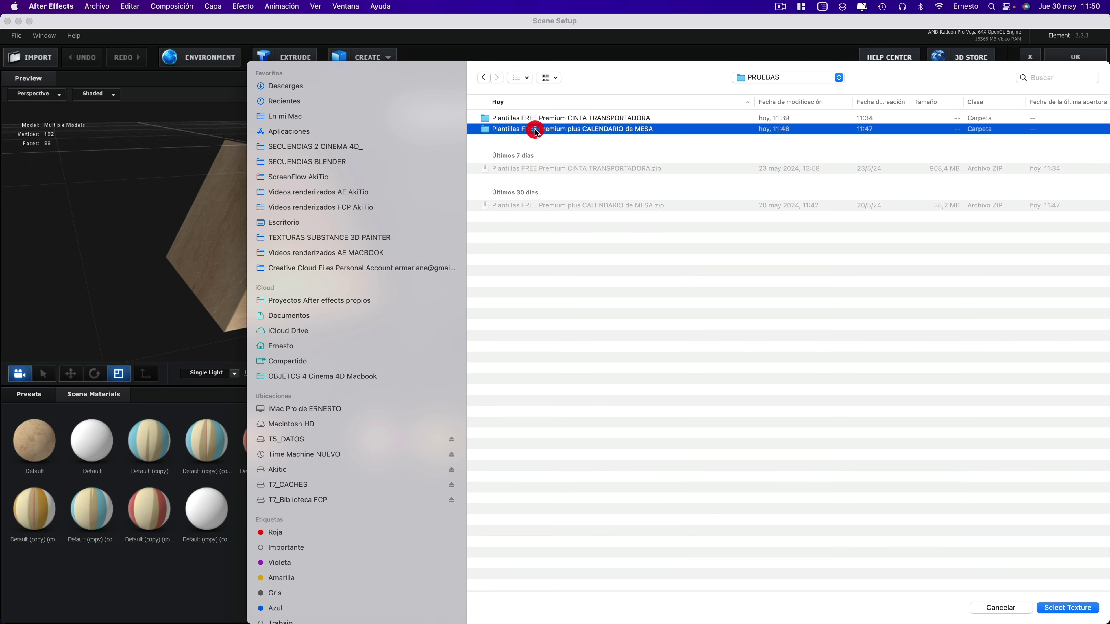
click(517, 119)
double_click(517, 118)
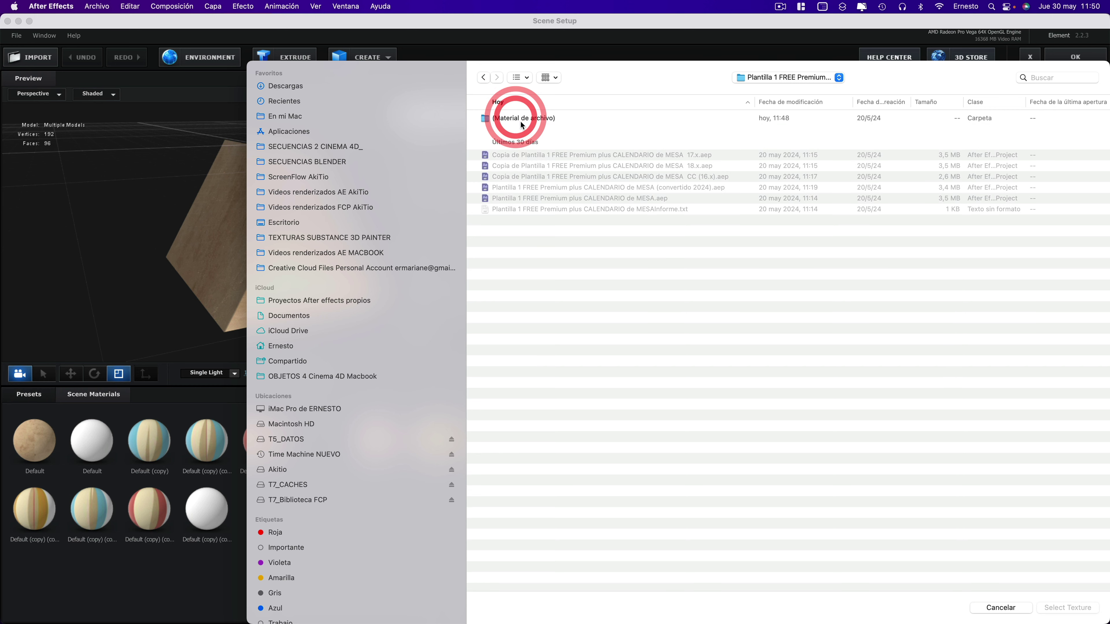
double_click(509, 118)
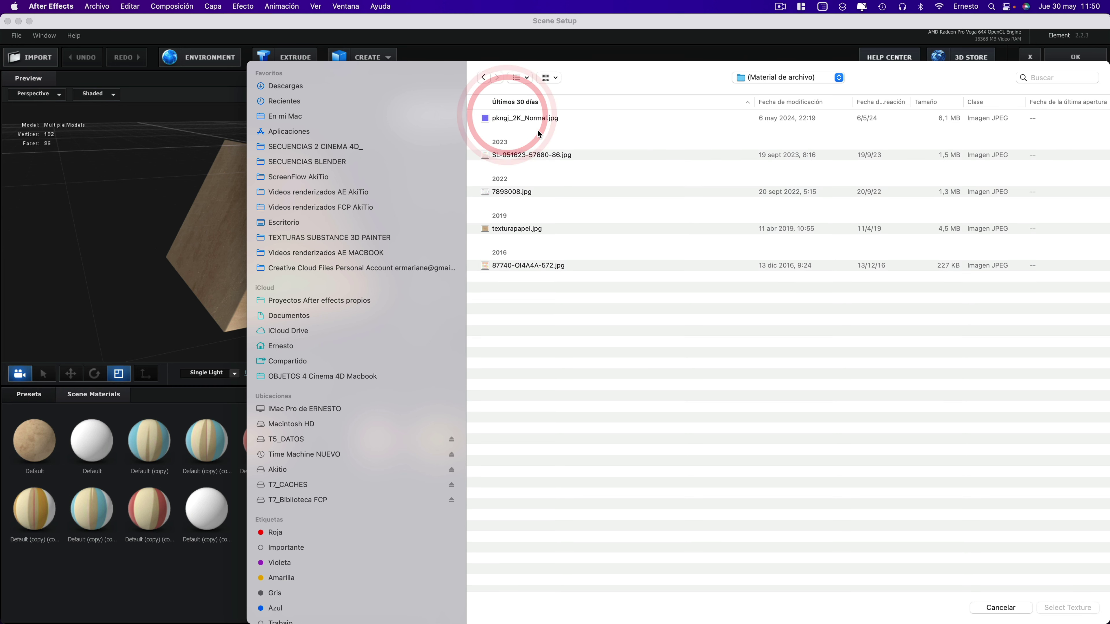
Assign pkngj_2K_Normal.jpg as the Normal Bump texture and confirm the change.
click(518, 119)
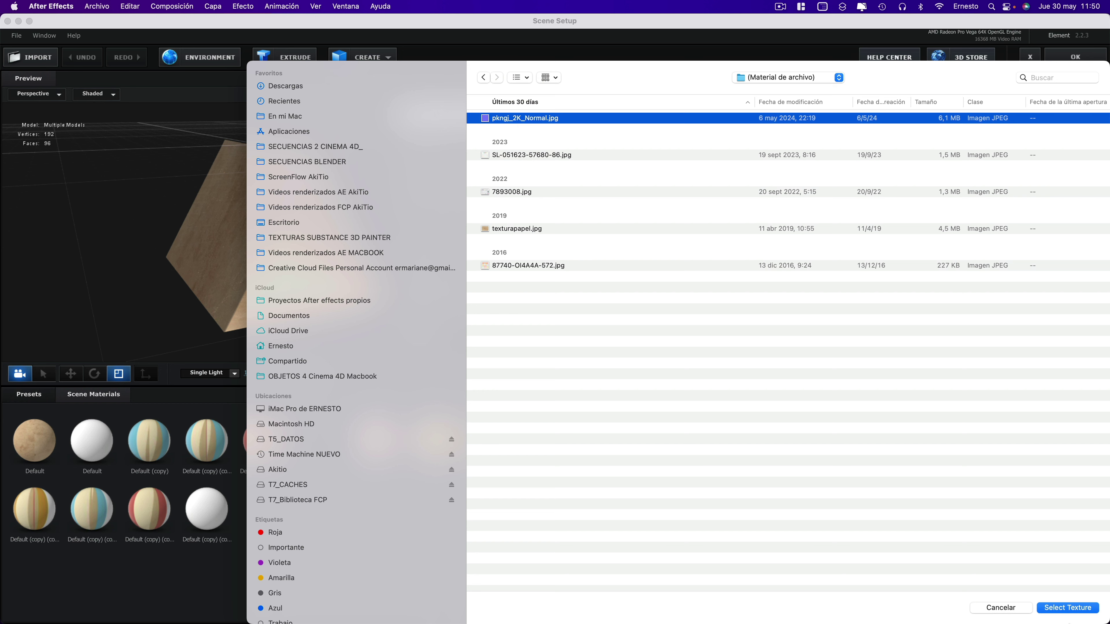
click(1041, 609)
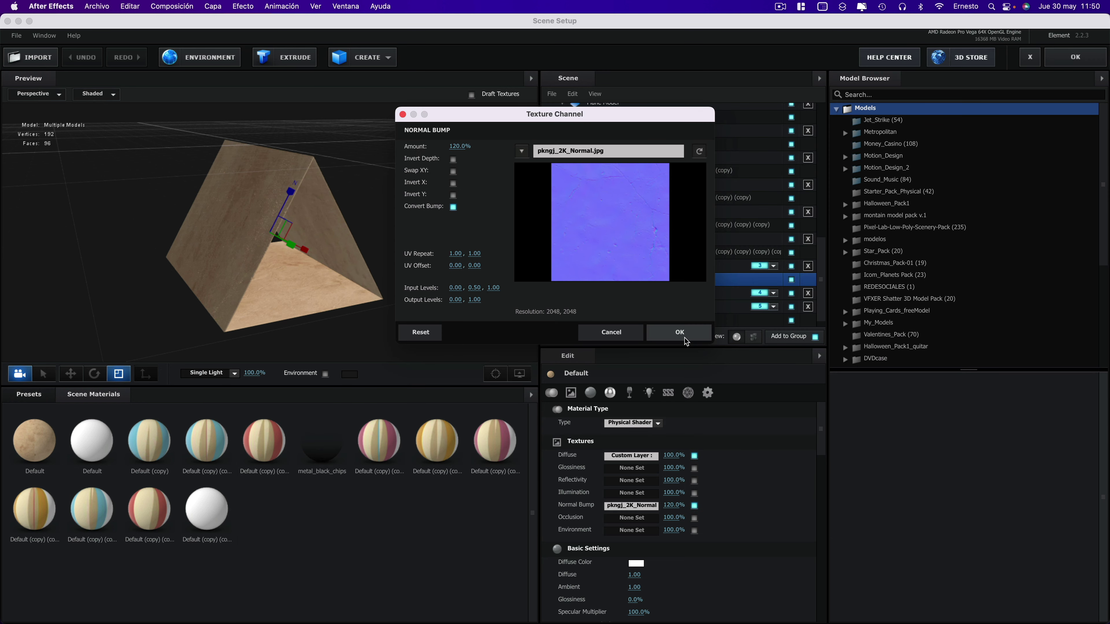
click(687, 334)
drag(456, 278, 463, 280)
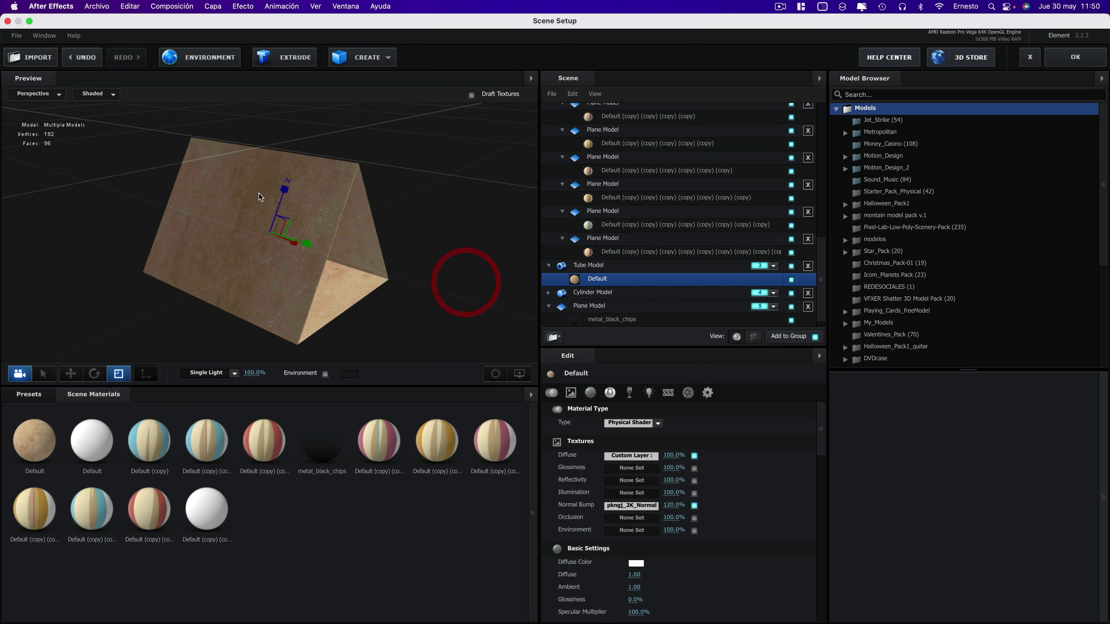
Turn off Normal Bump in Scene Setup, confirm with OK, and return to Comp 1.
drag(407, 305, 514, 265)
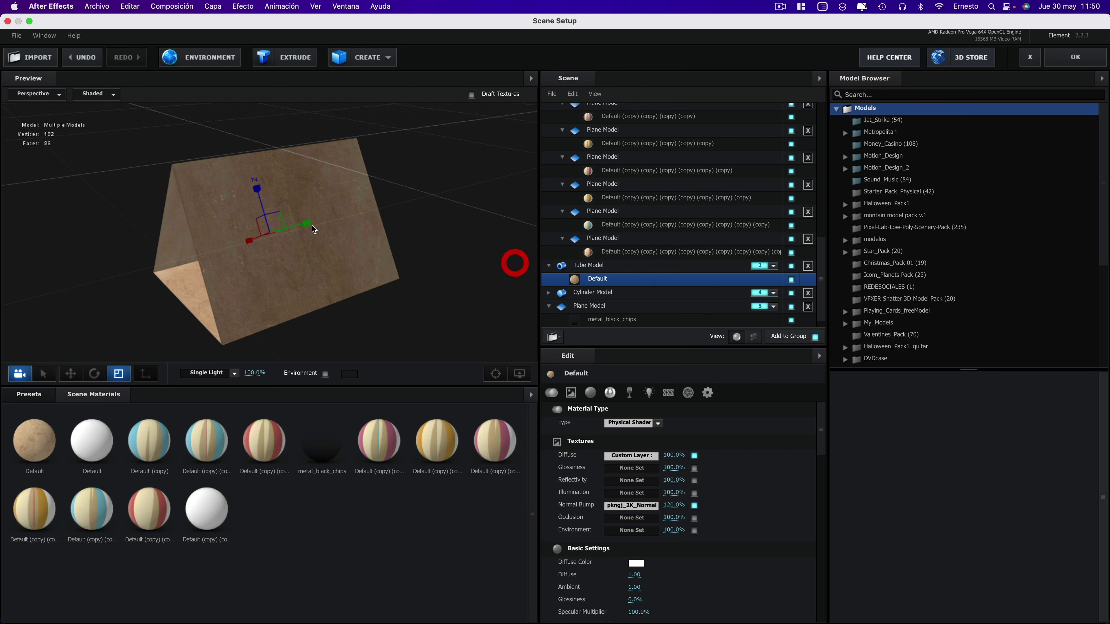
click(695, 506)
drag(502, 280, 422, 263)
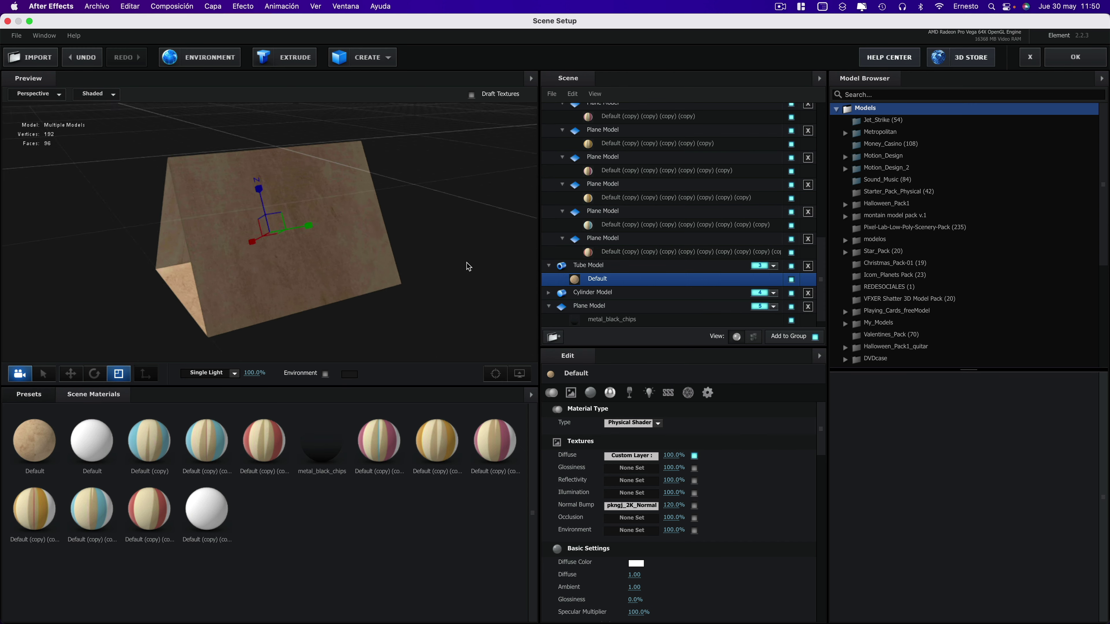
click(493, 255)
click(1075, 57)
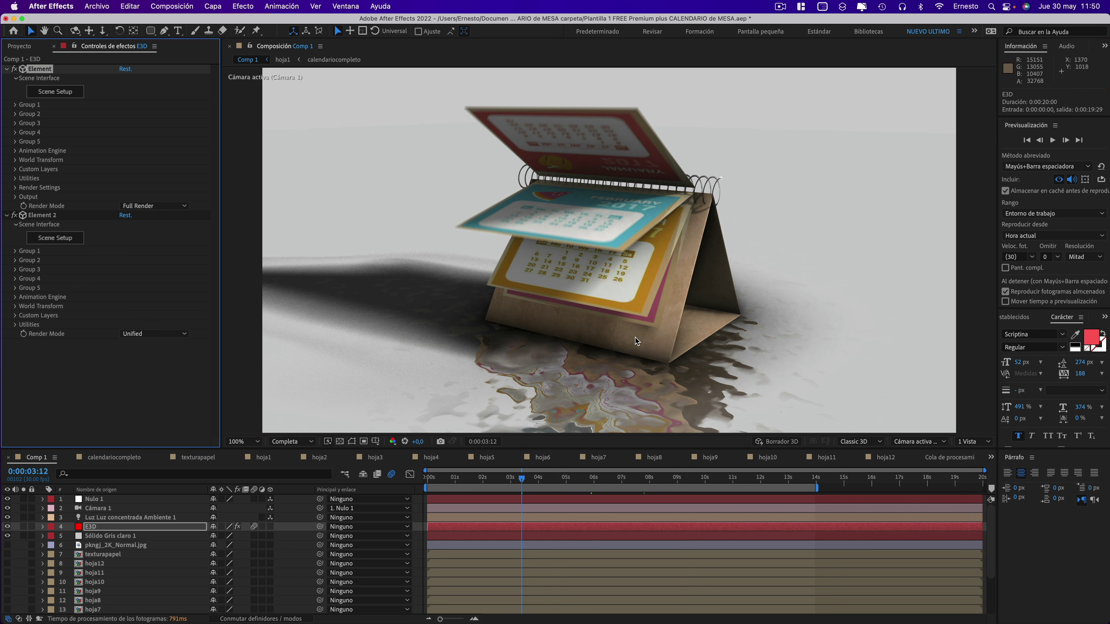
click(637, 372)
In the PRUEBAS folder, open Plantilla 2's CALENDARIO de MESA 18.x.aep copy with After Effects 2022.
mouse_move(925, 610)
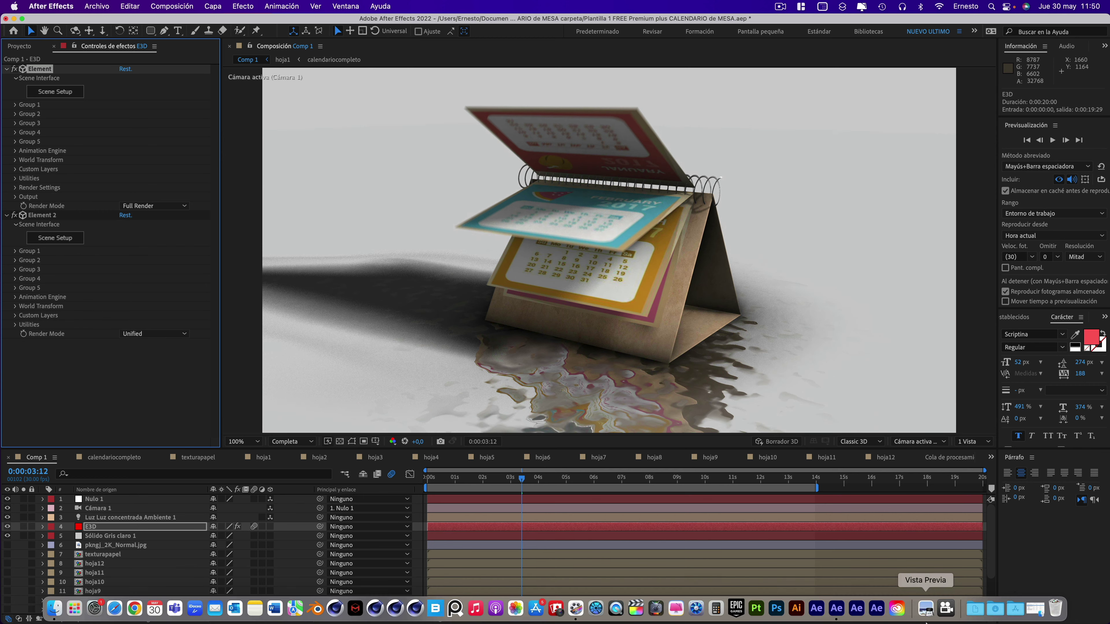
click(1036, 608)
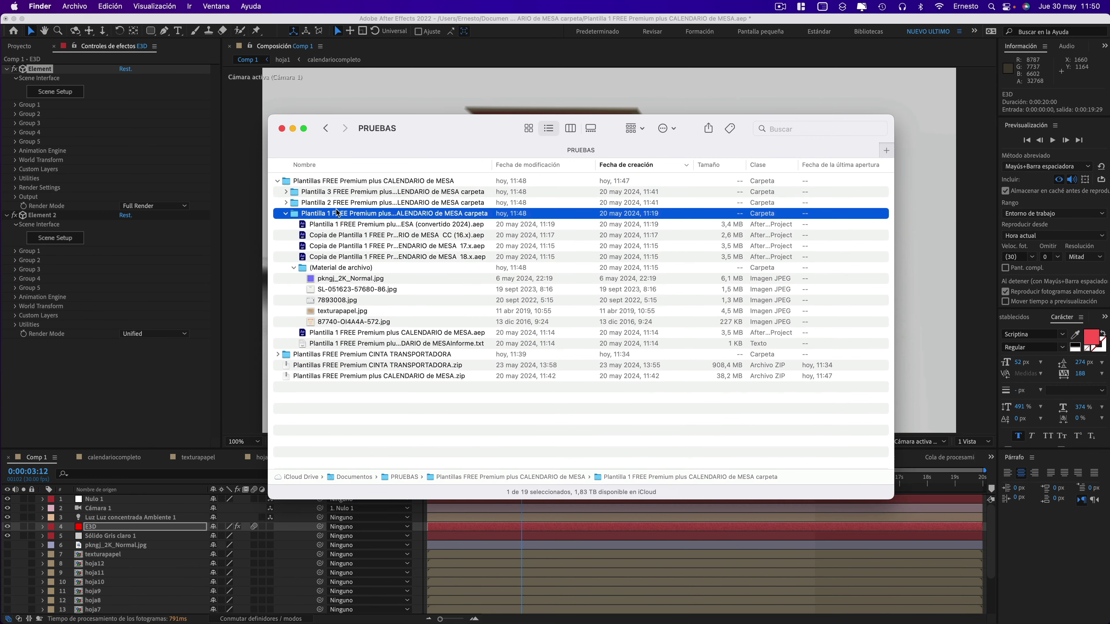
click(285, 213)
click(286, 202)
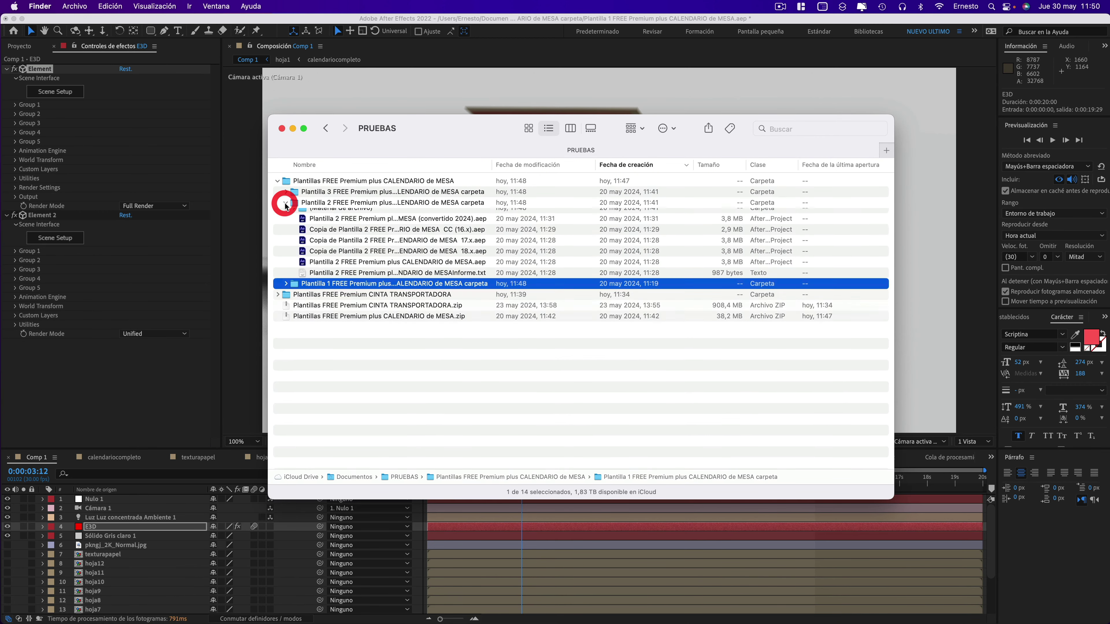
click(377, 258)
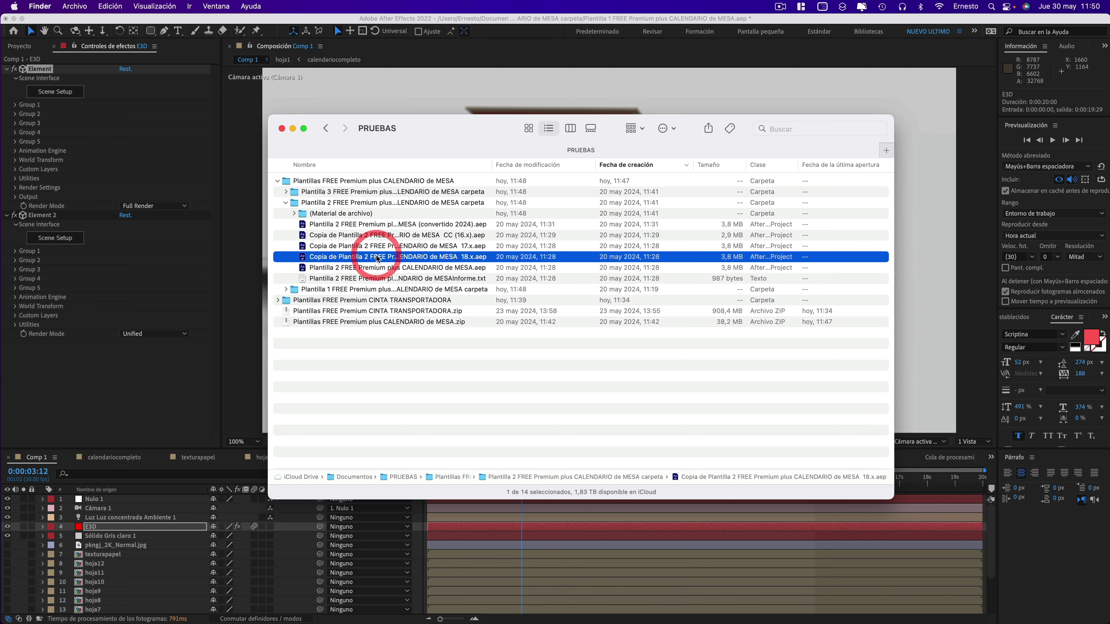
right_click(377, 257)
mouse_move(397, 274)
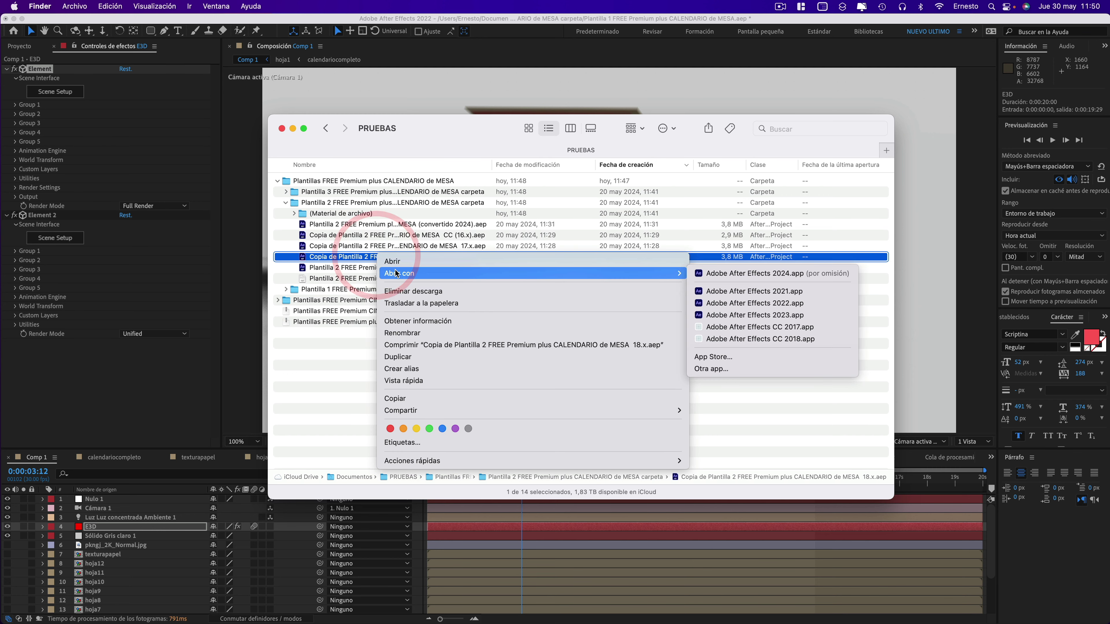
click(785, 303)
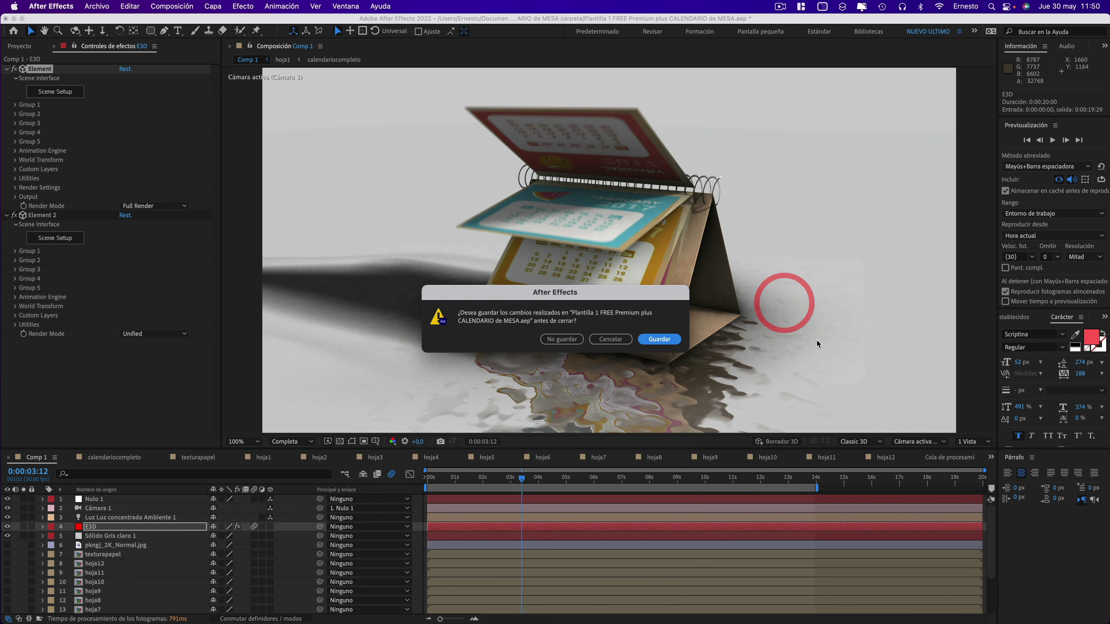
Discard template 1's changes, preview Plantilla 2 at 0:00:02:08, then view the calendariocompleto 2024 comp.
click(558, 343)
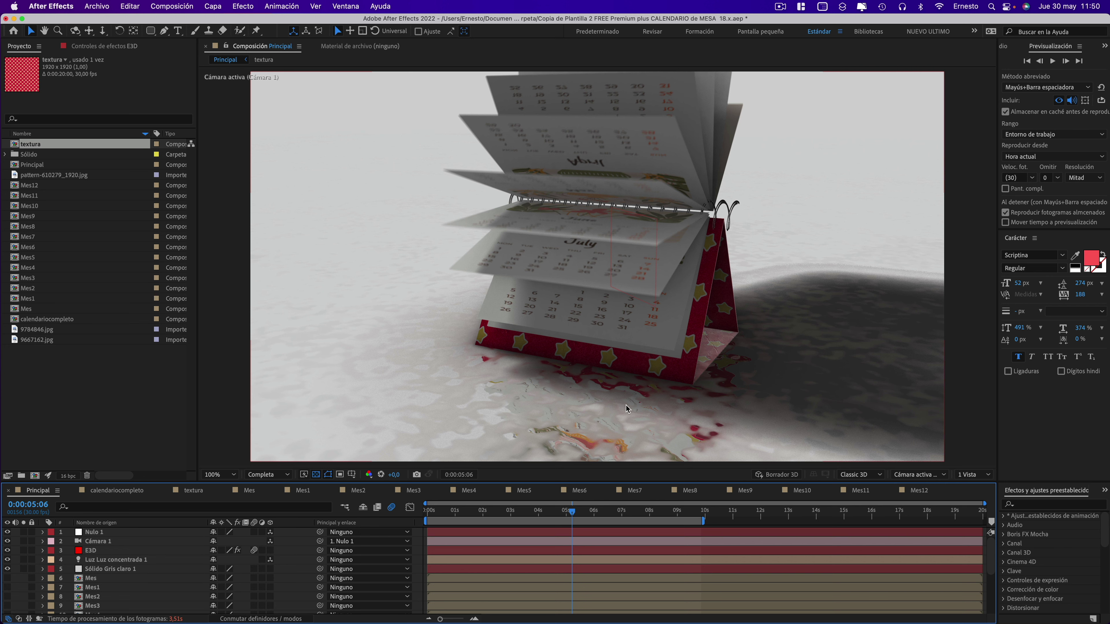
click(491, 512)
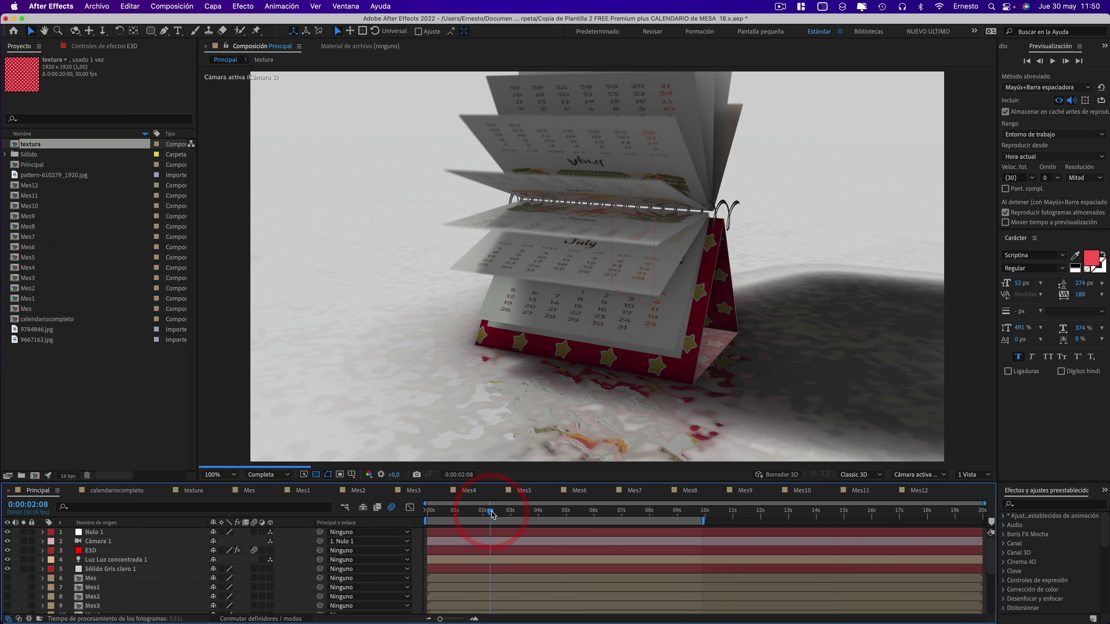
click(116, 490)
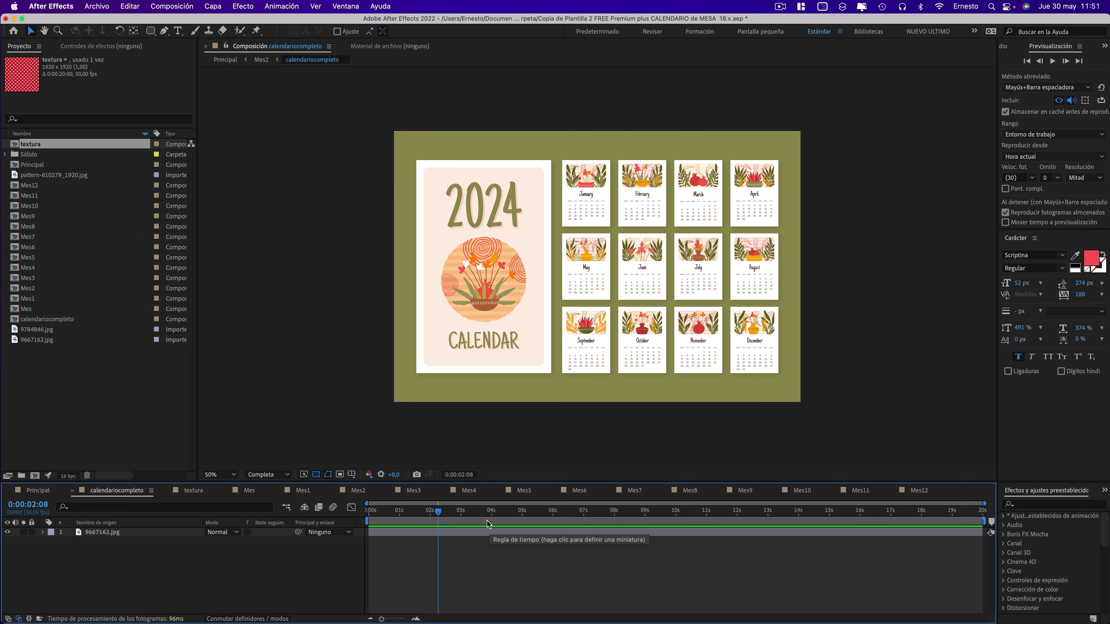
key(ctrl+Up)
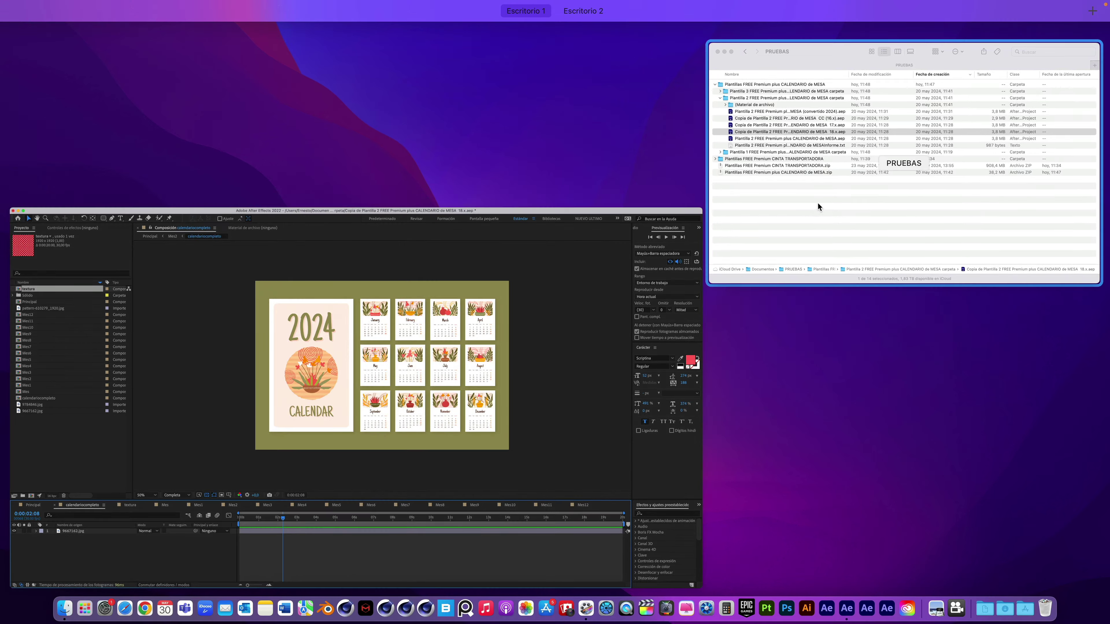
In the PRUEBAS folder, open Plantilla 3's CALENDARIO de MESA 17.x.aep copy with After Effects 2022.
click(818, 202)
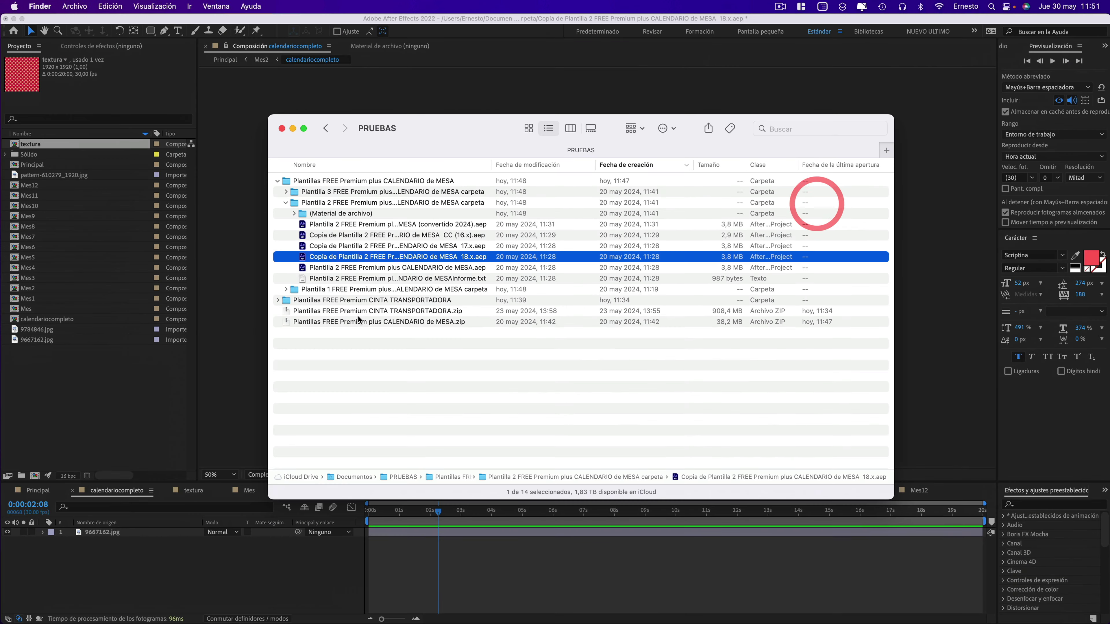
click(286, 202)
click(286, 192)
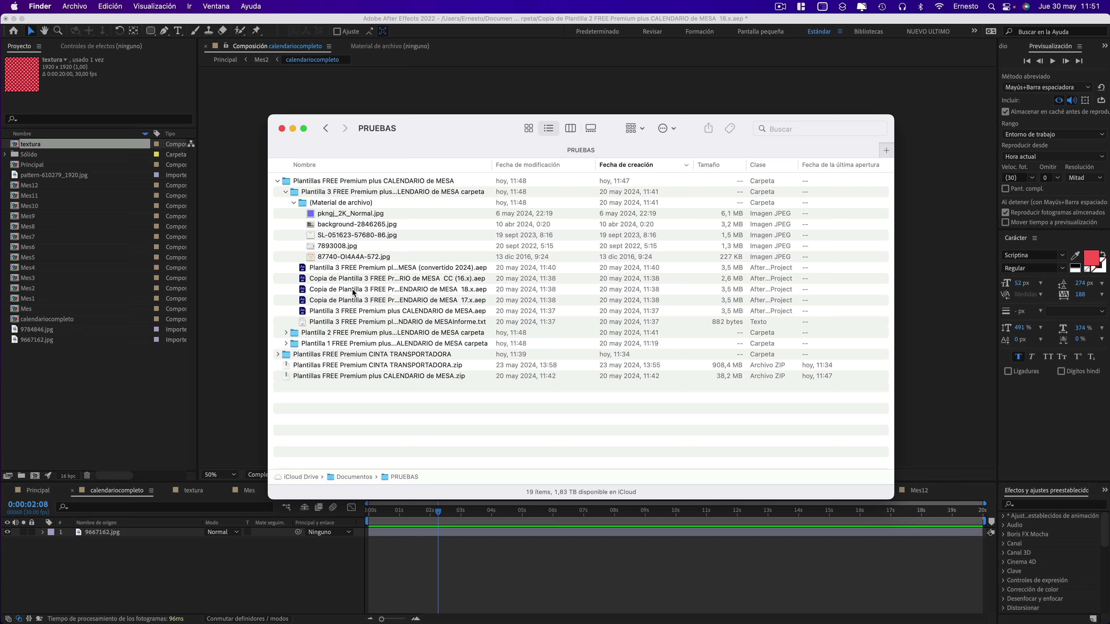
right_click(359, 301)
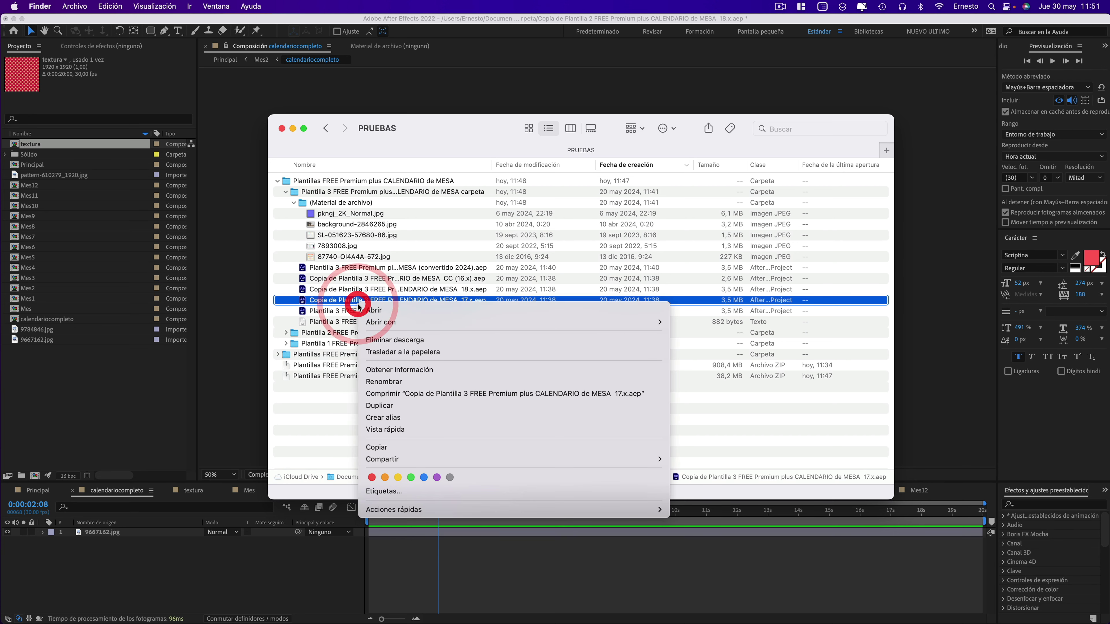
mouse_move(384, 323)
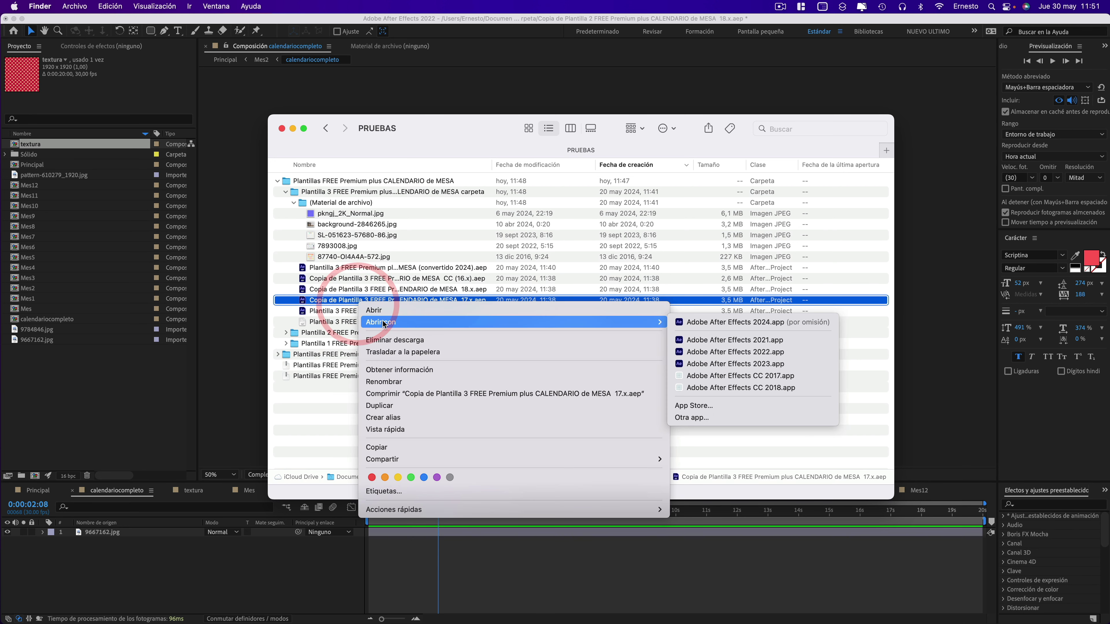
click(748, 353)
Discard template 2's changes and scrub Comp 1 to 0:00:02:19 to watch the ENERO sheet flip.
click(570, 342)
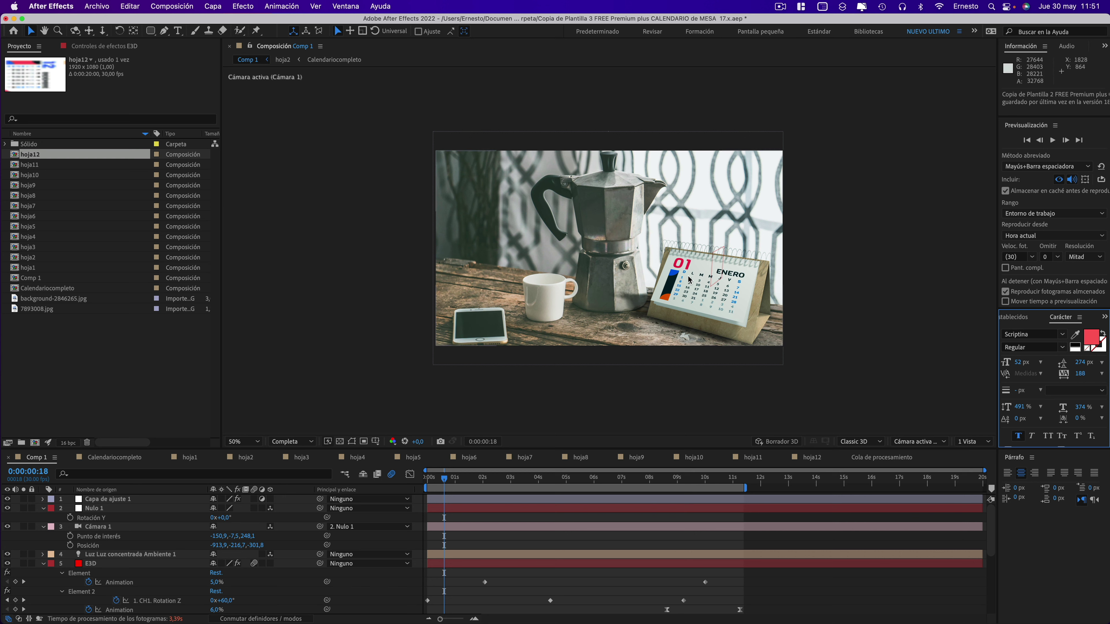
drag(472, 478, 501, 479)
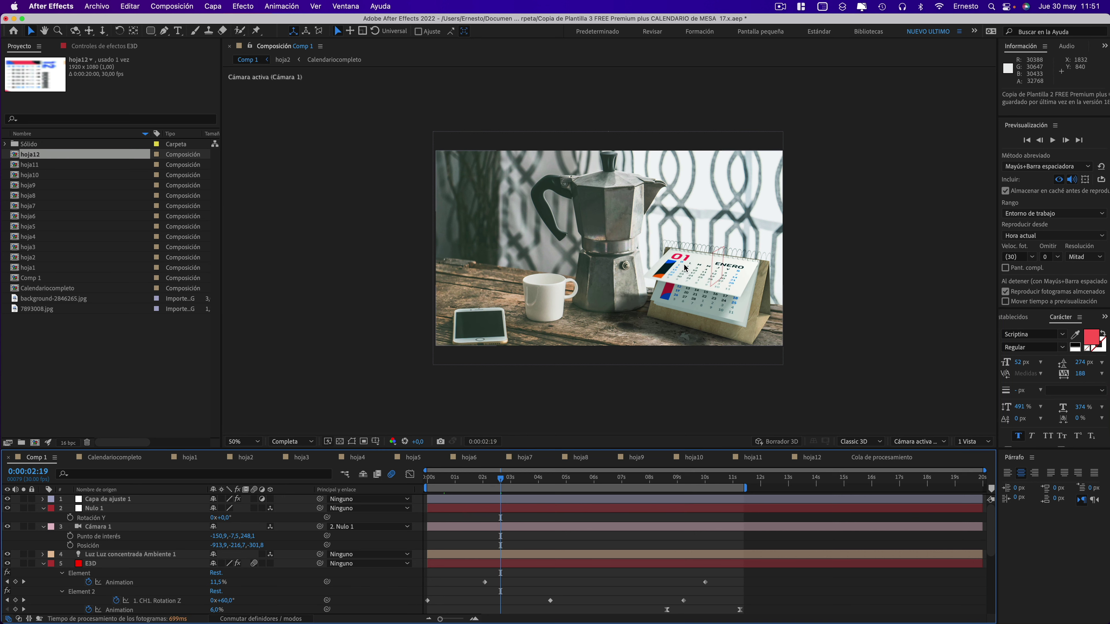